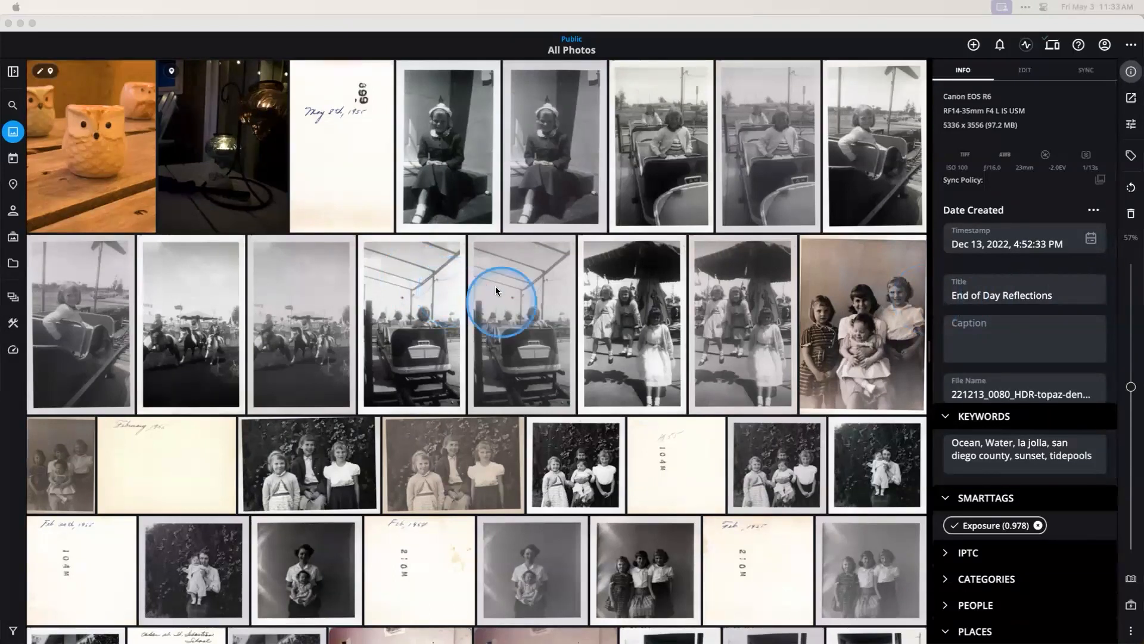
Browse the scanned photos, compare the faded pony-ride scan with its restored version at full size, and return to the photo grid
scroll(554, 174, down, 2)
scroll(554, 173, down, 2)
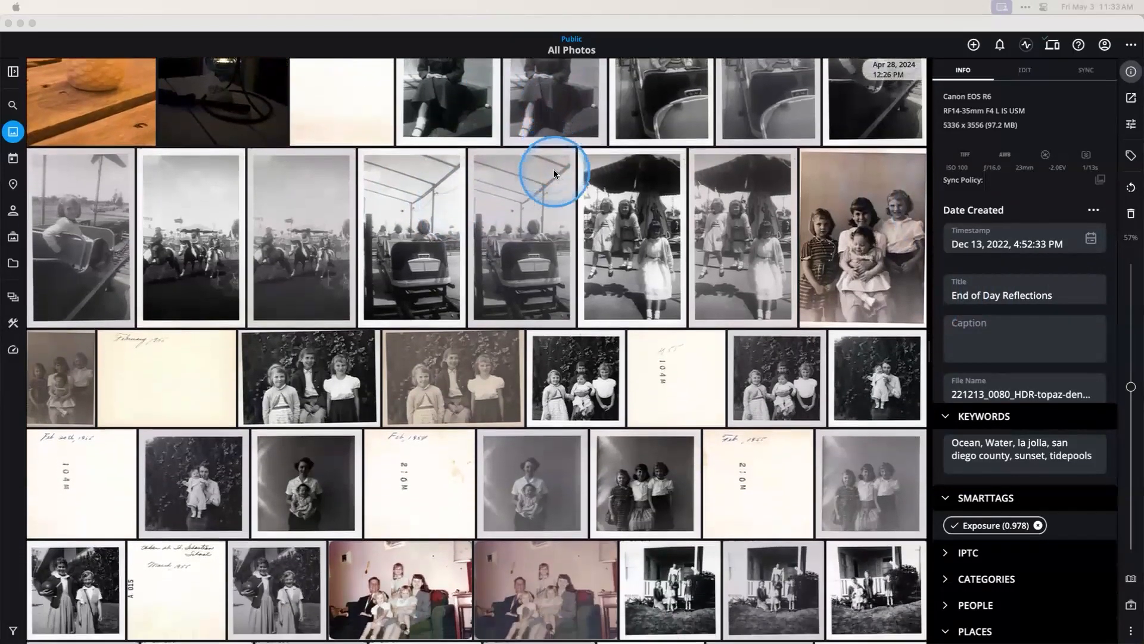
scroll(555, 173, down, 2)
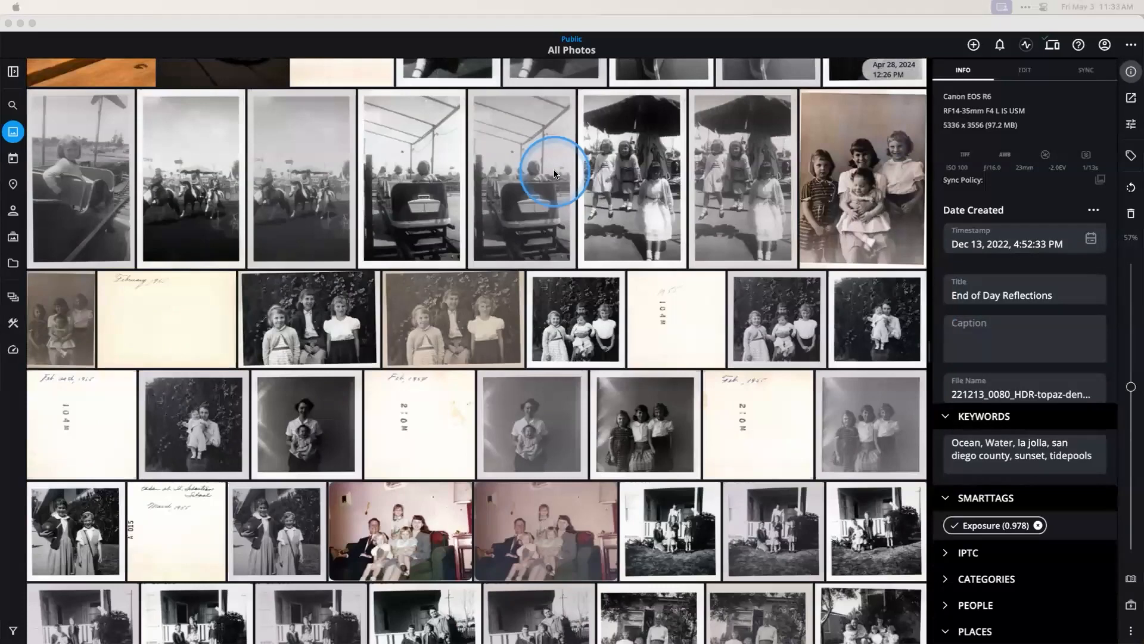
scroll(554, 174, down, 1)
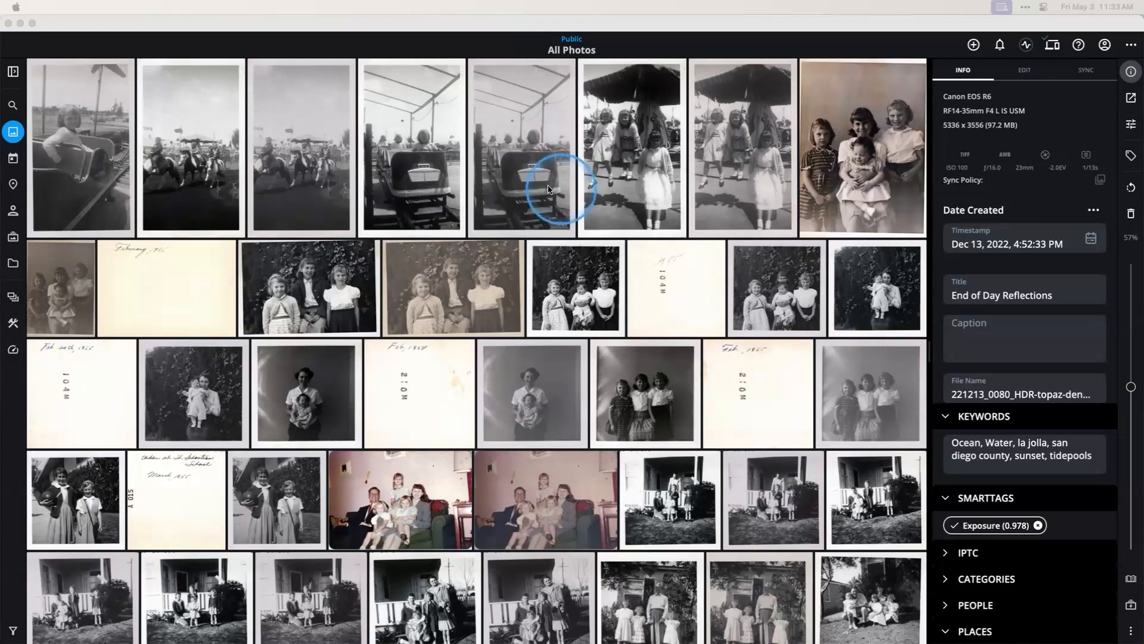
double_click(209, 184)
click(492, 312)
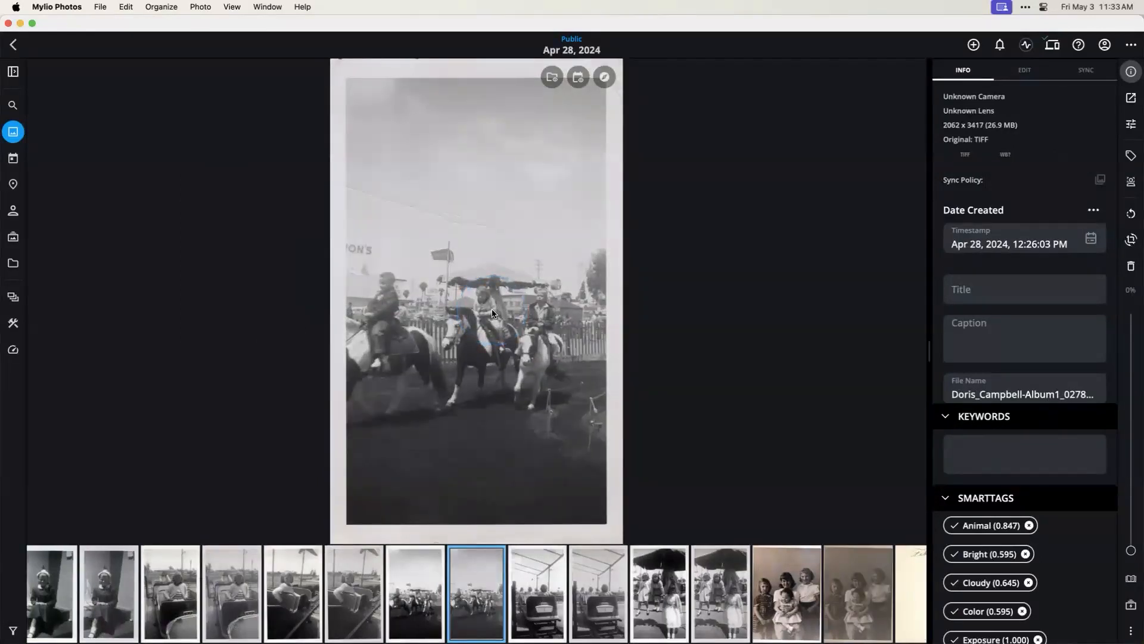
key(Left)
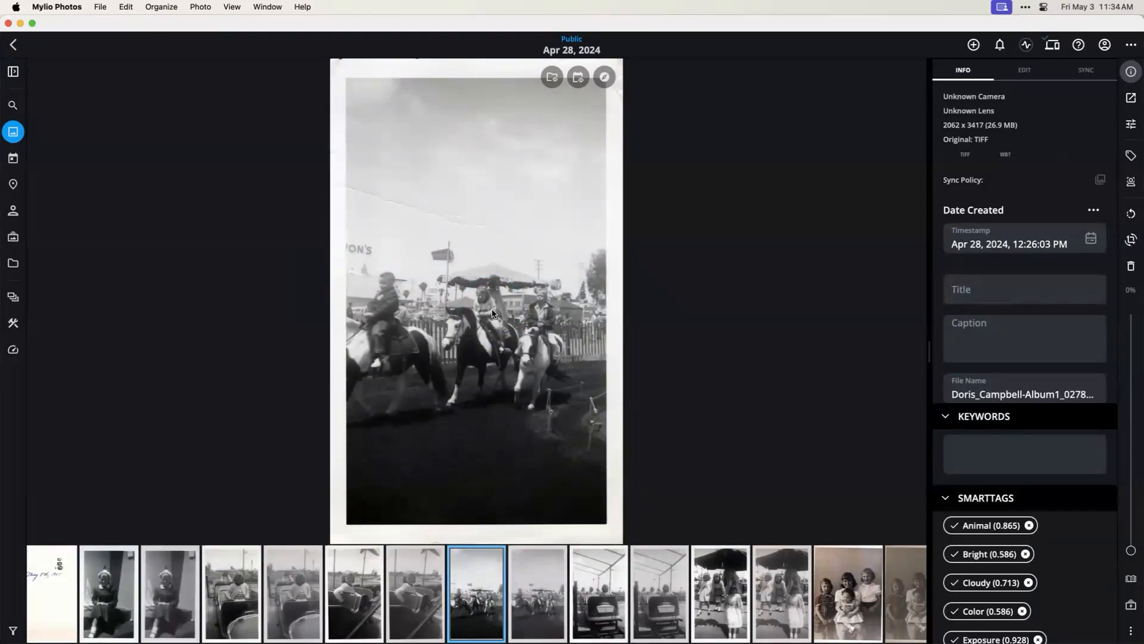
key(Escape)
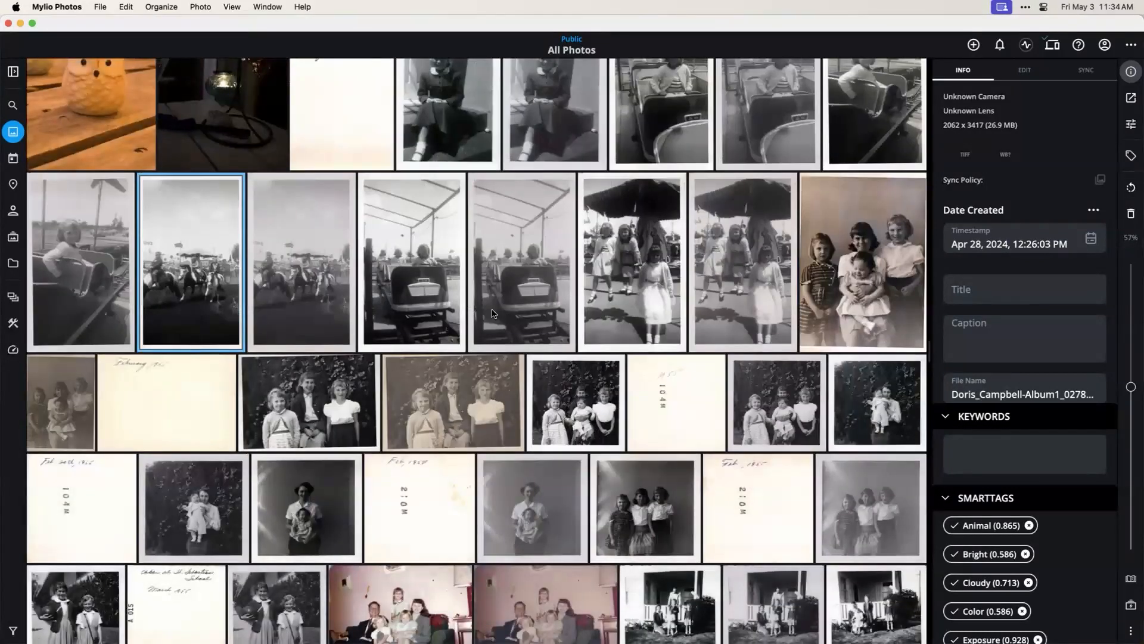
click(419, 317)
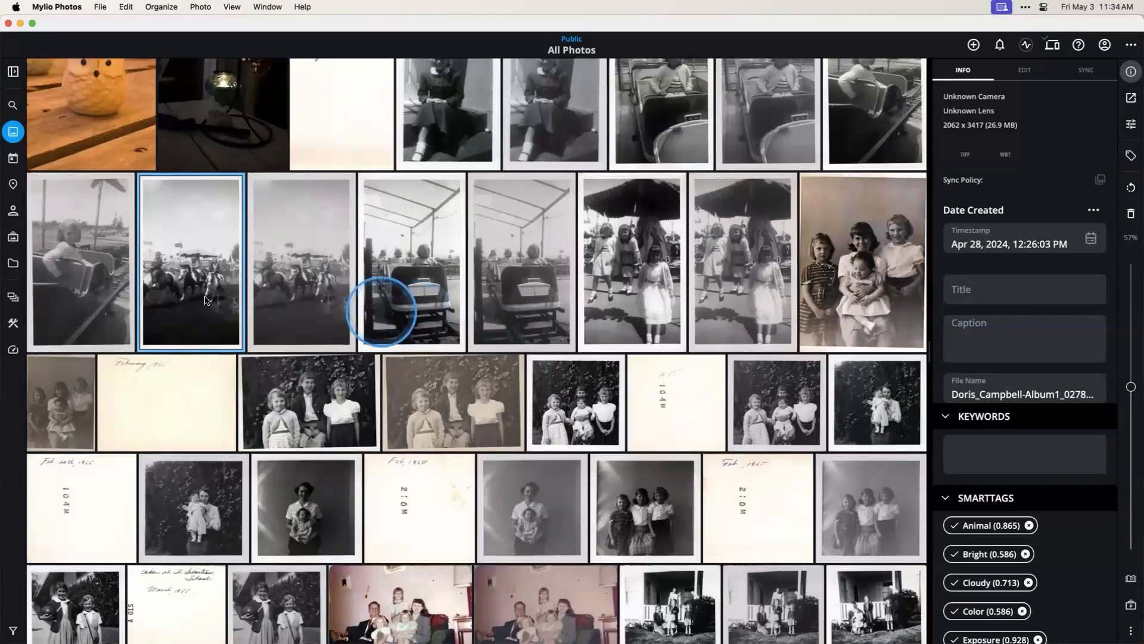
Go to the QuickShares albums and open the black-and-white family album dated Apr 27–28, 2024
click(12, 238)
double_click(160, 236)
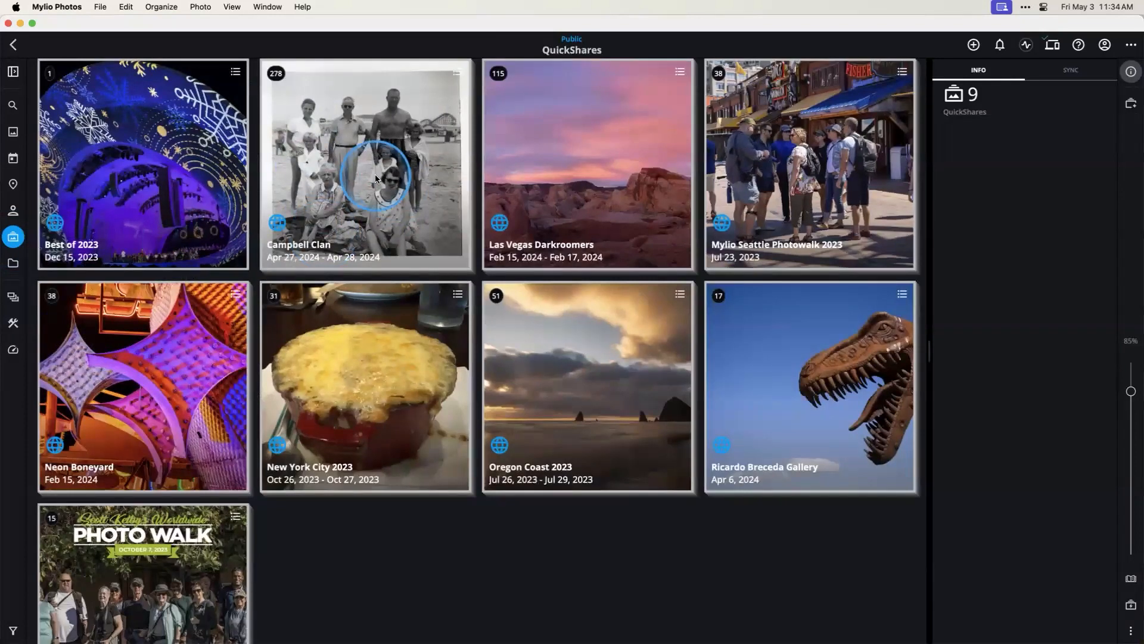
click(376, 177)
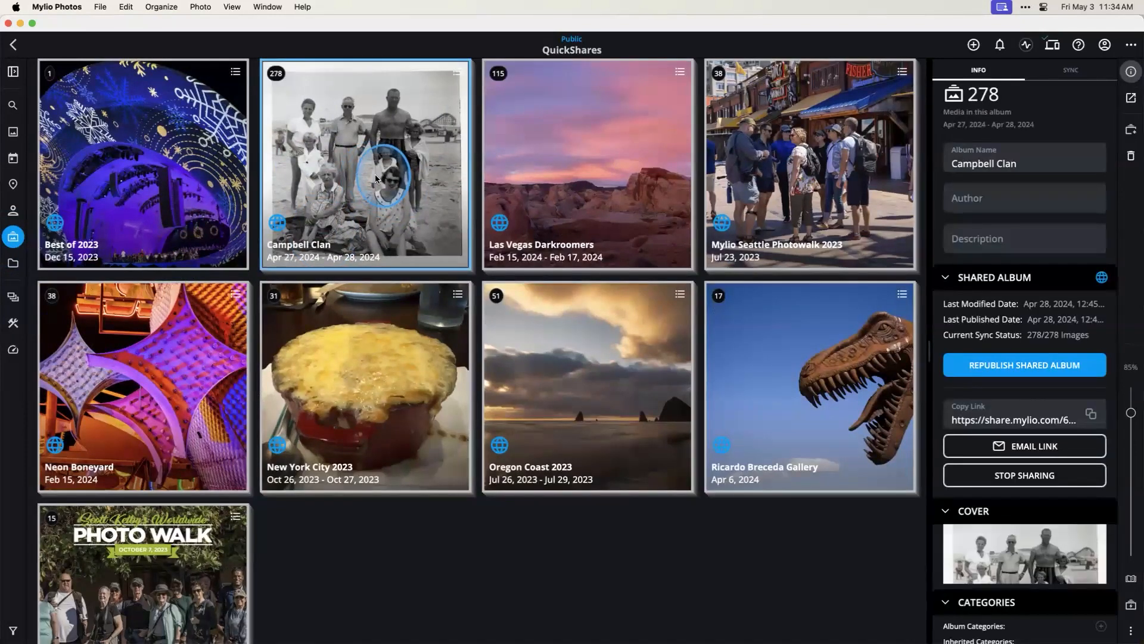
double_click(376, 177)
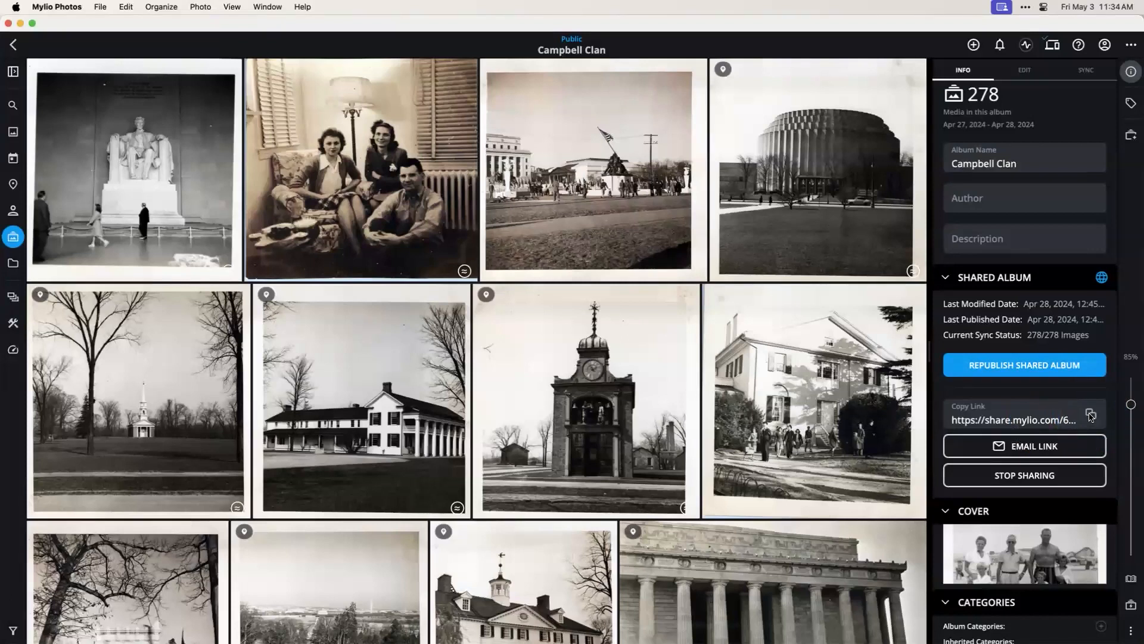
Open the family album's share link in Safari, browse the shared images on the web page, and switch back to Mylio Photos
click(1025, 420)
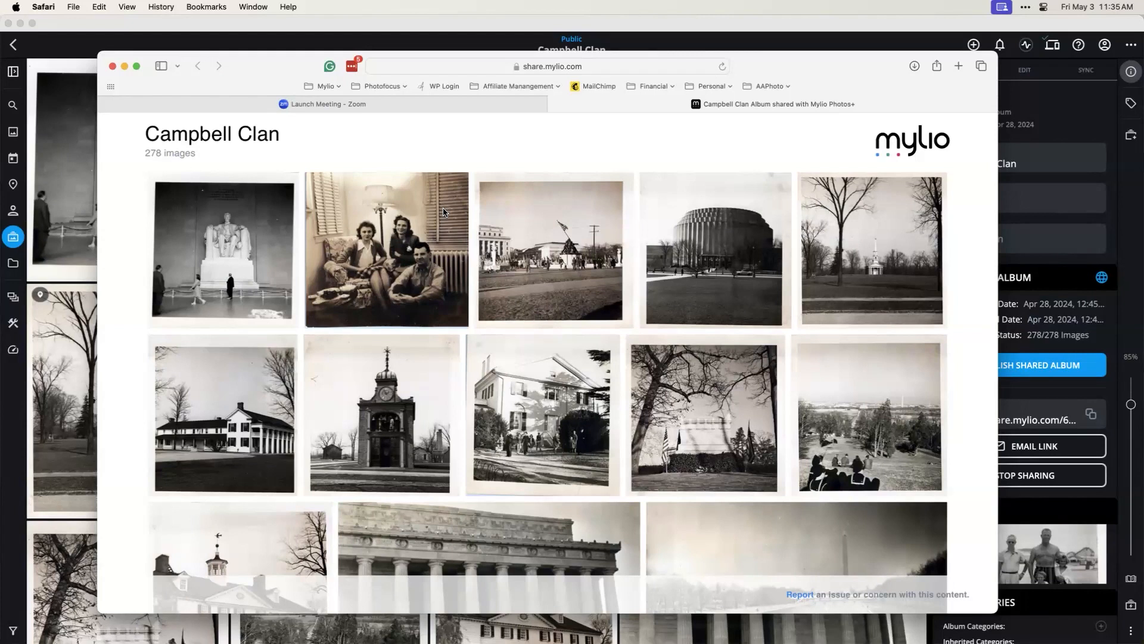
click(528, 300)
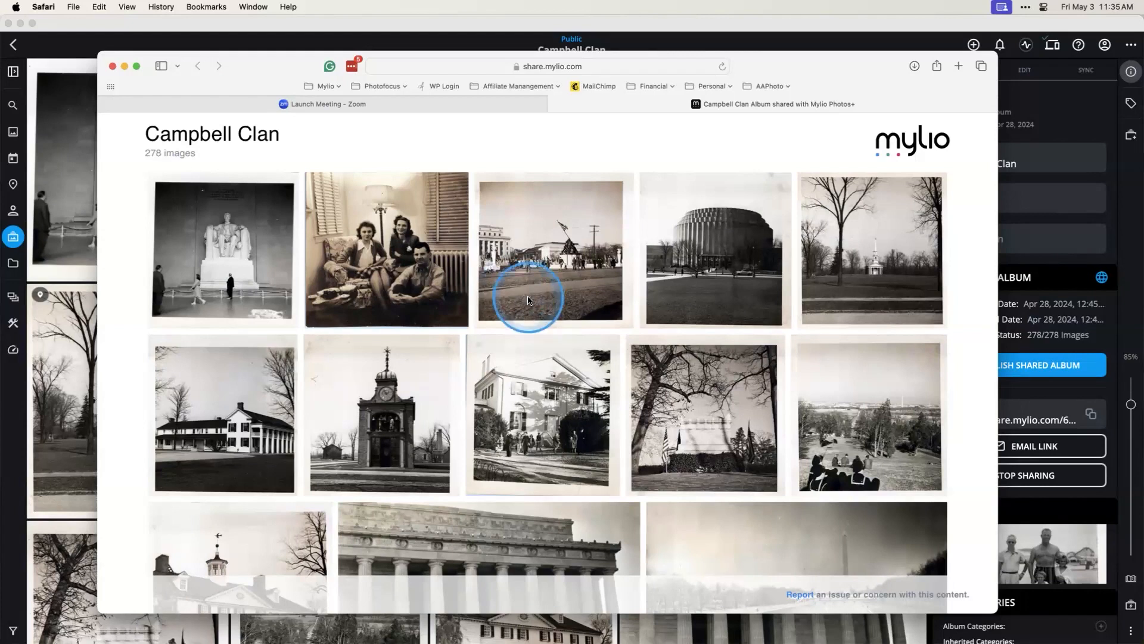
scroll(527, 300, down, 5)
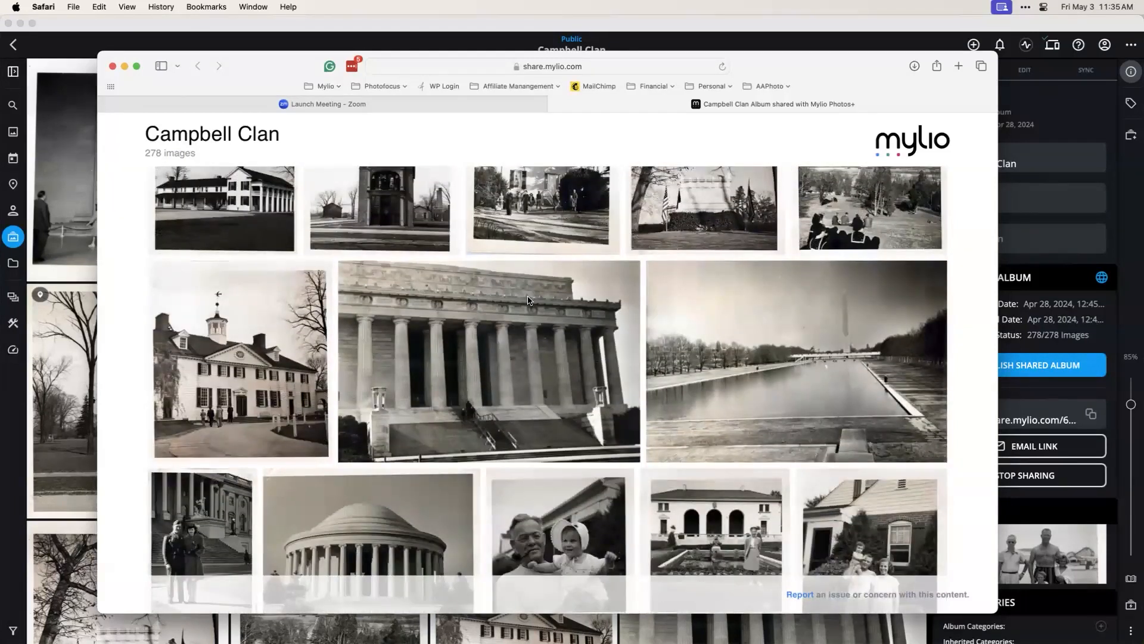
scroll(528, 300, down, 2)
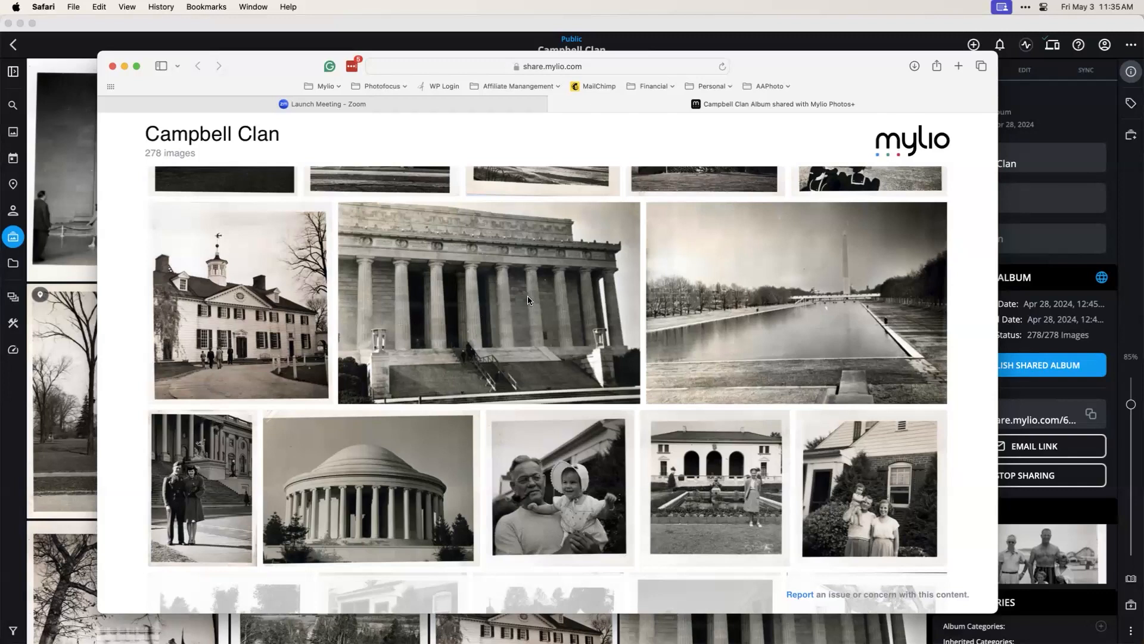
scroll(499, 274, down, 2)
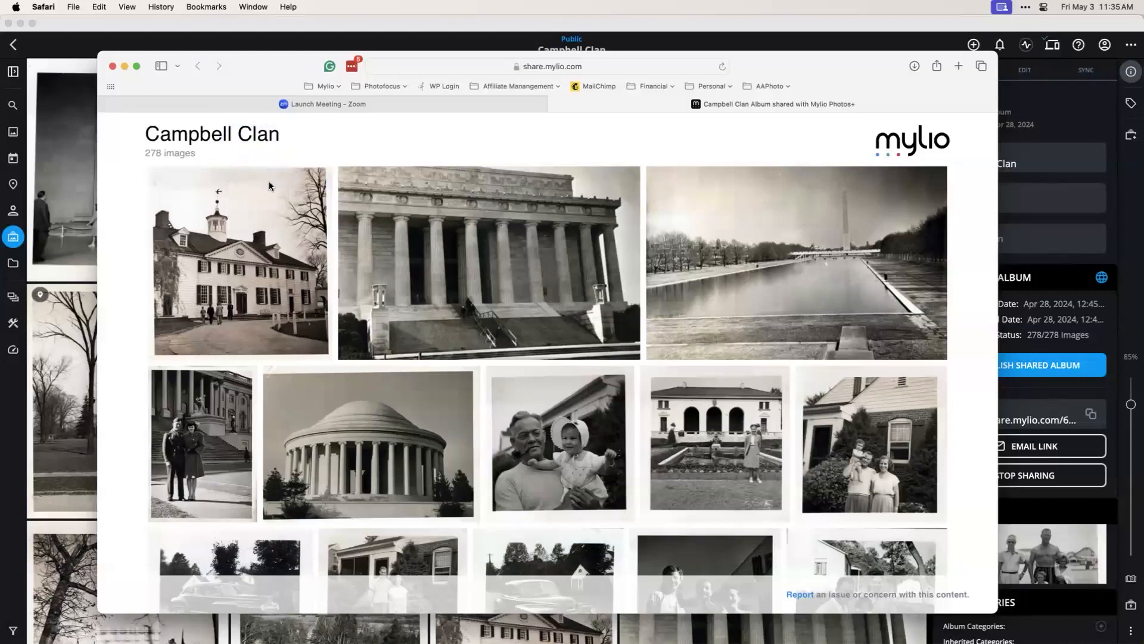
scroll(284, 213, down, 4)
scroll(283, 213, down, 2)
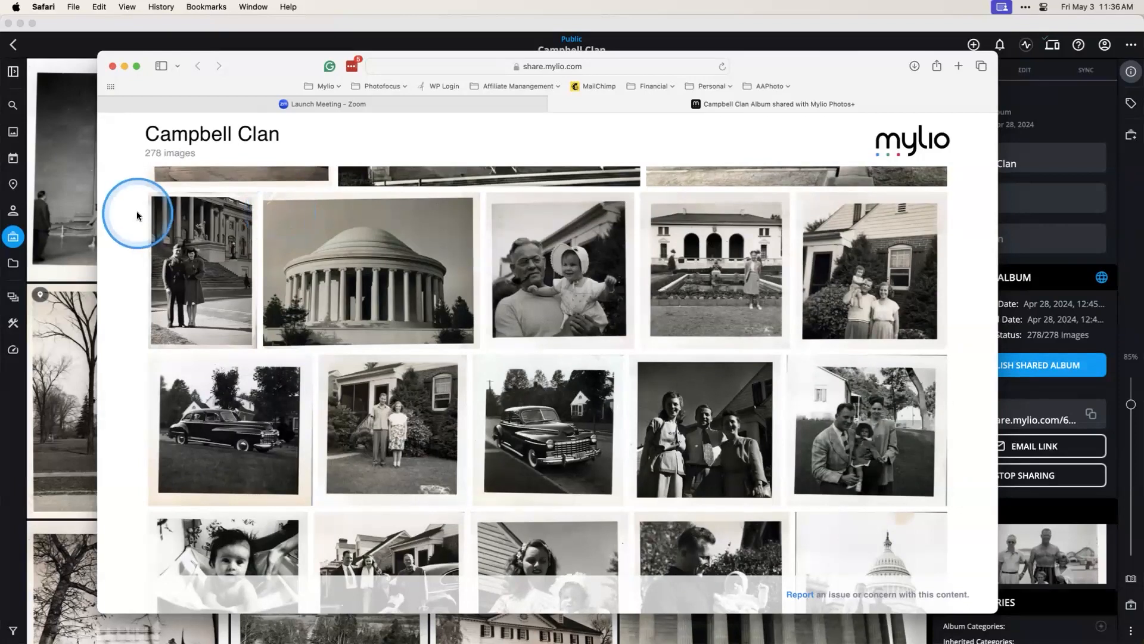
click(80, 213)
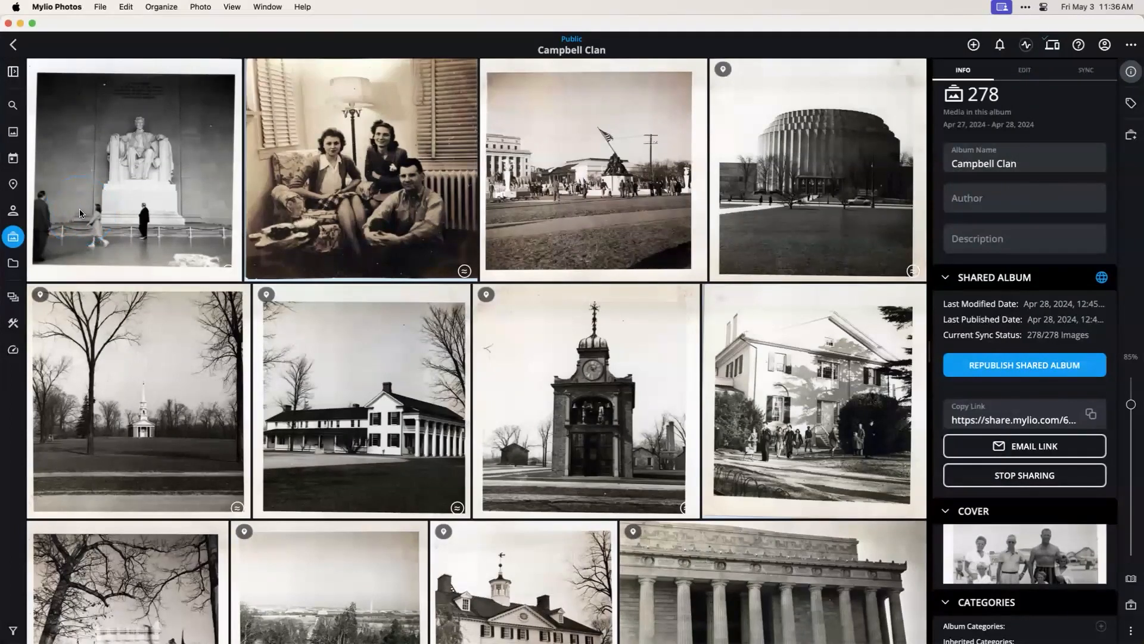
Search the library for "san diego" with Dynamic Search and review the matching photos, folders and places
click(7, 107)
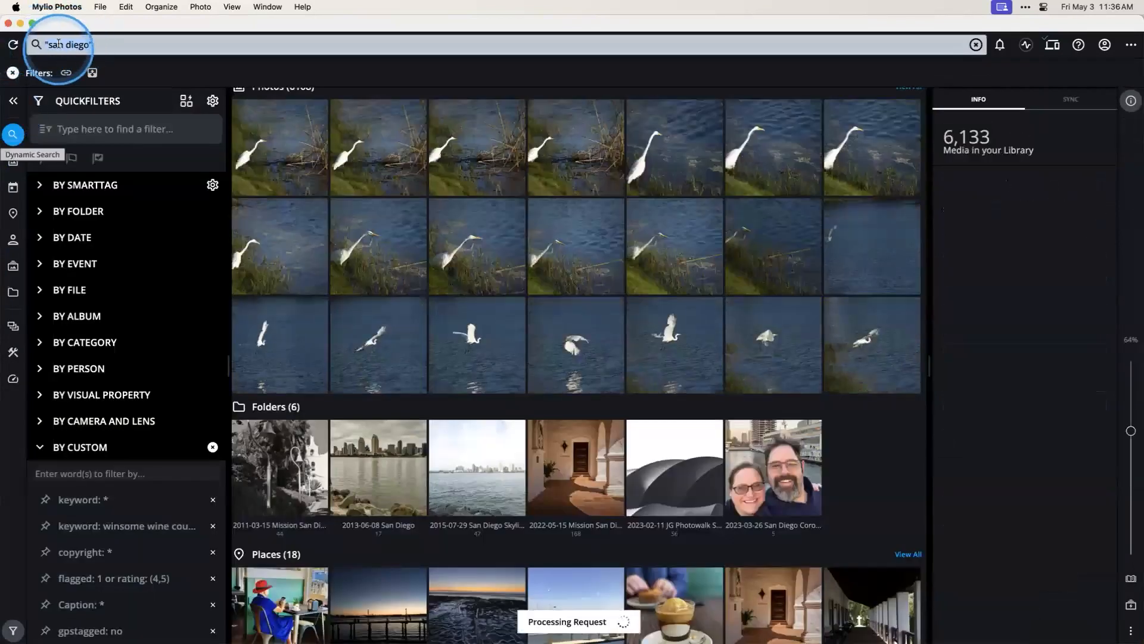
click(95, 53)
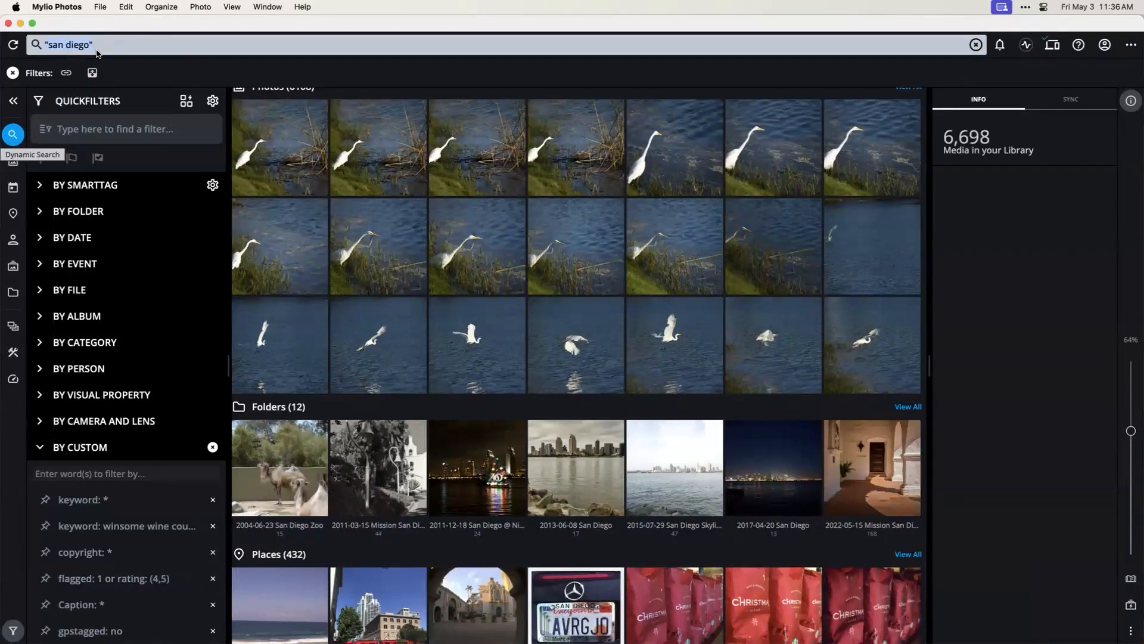
click(98, 53)
click(468, 142)
scroll(467, 143, up, 1)
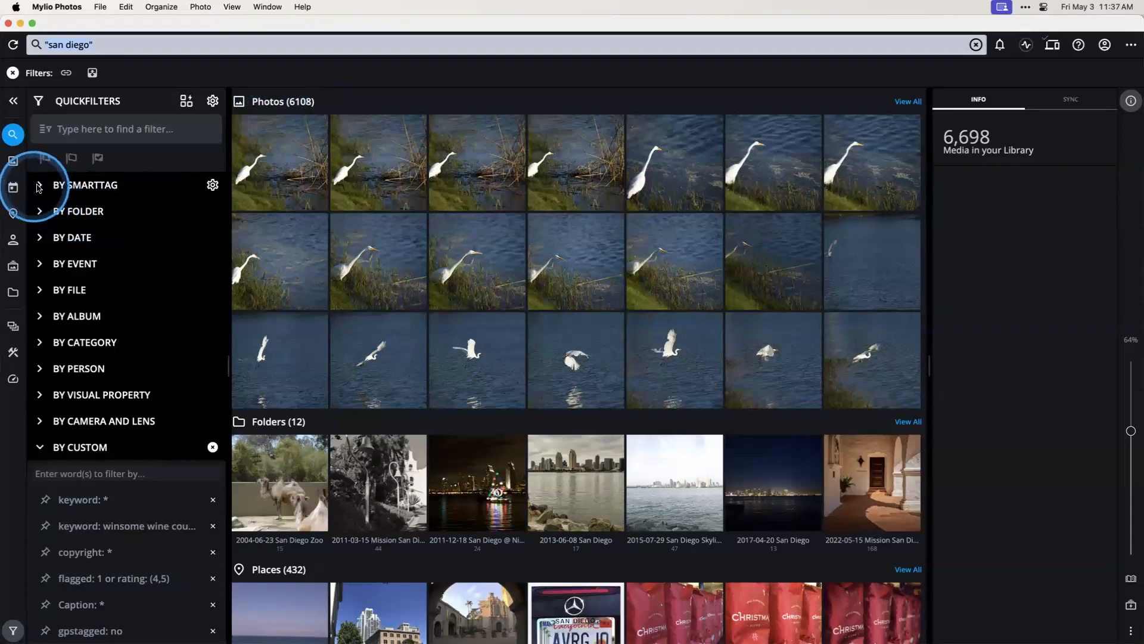
Filter the "san diego" search results to photos rated 4 or 5 stars
scroll(43, 189, up, 3)
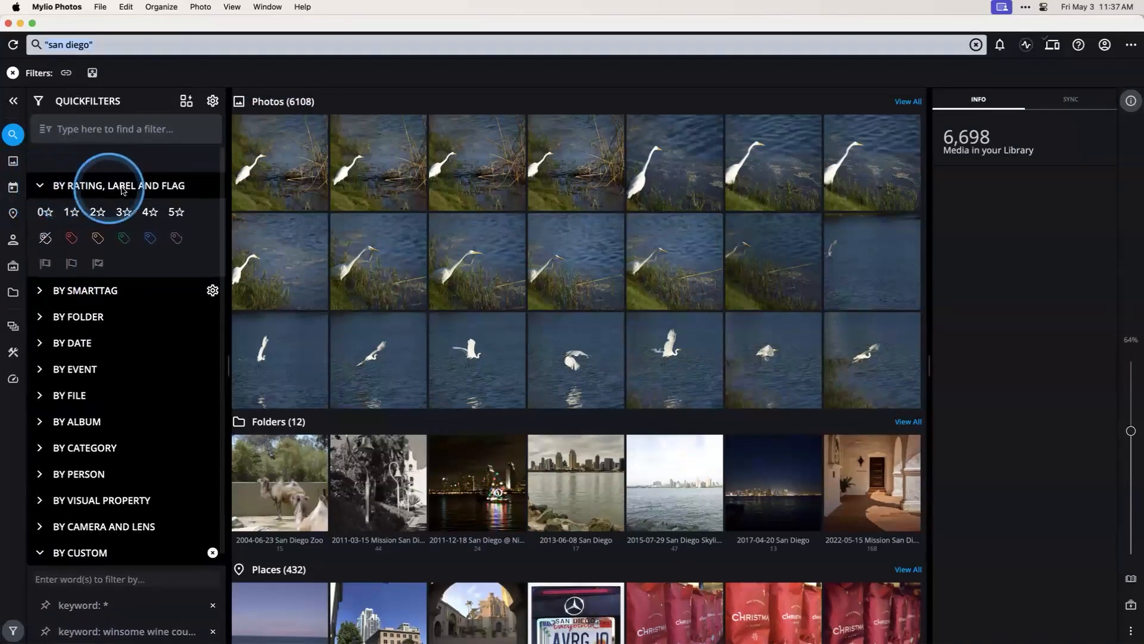
scroll(162, 192, down, 1)
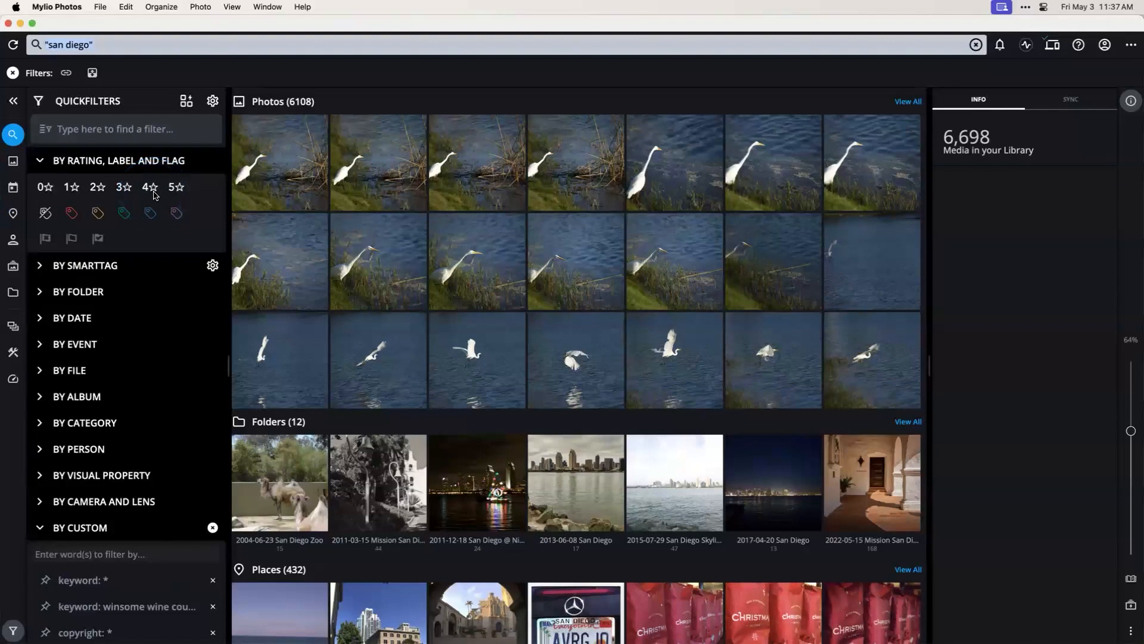
click(152, 189)
click(176, 188)
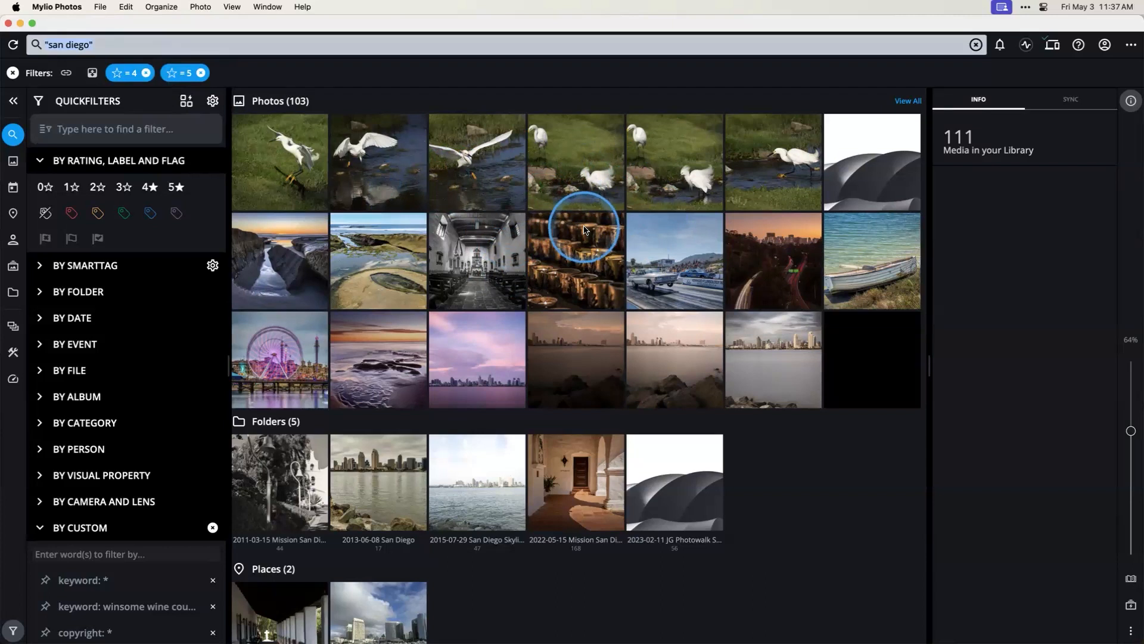
Show a 4-star egret photo from the results in the All Photos view and filter that view to 4- and 5-star ratings
right_click(584, 167)
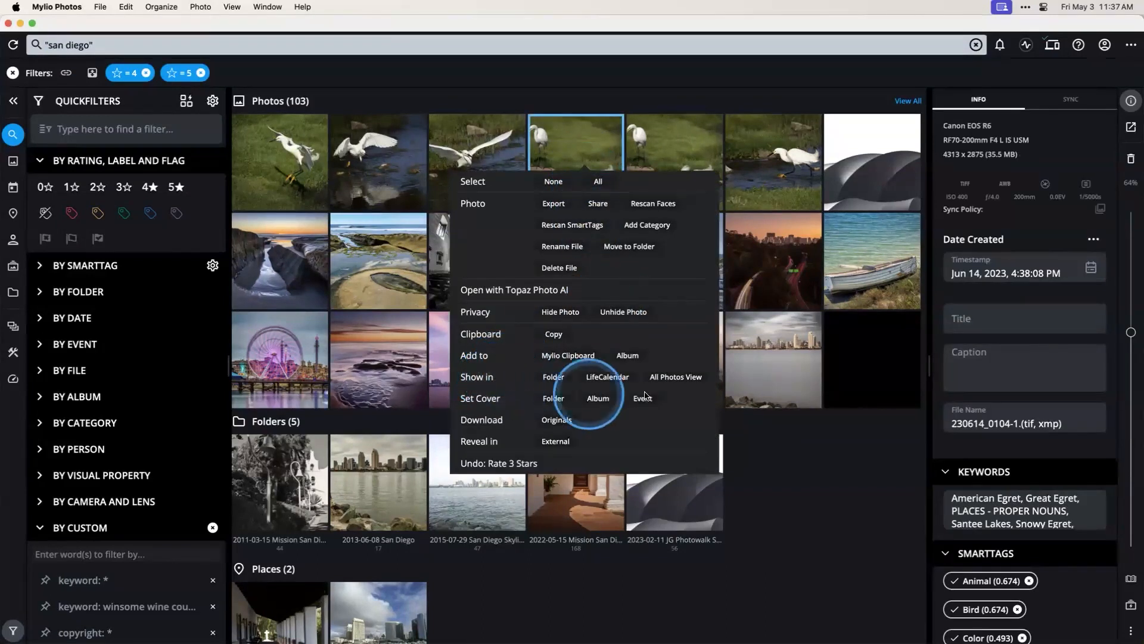
click(674, 377)
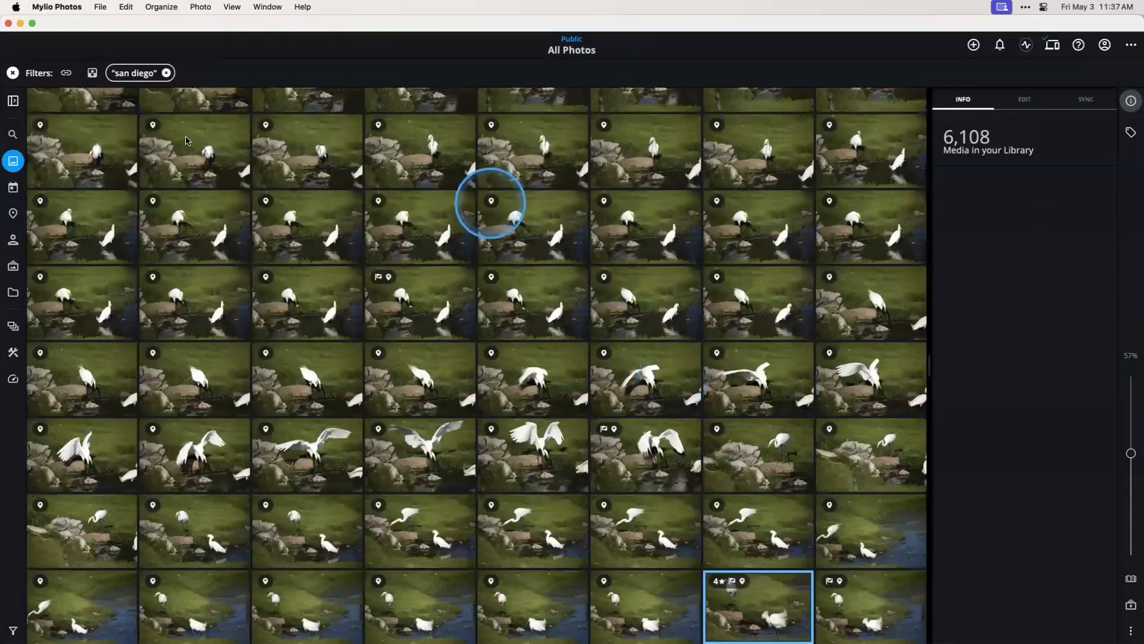
click(13, 100)
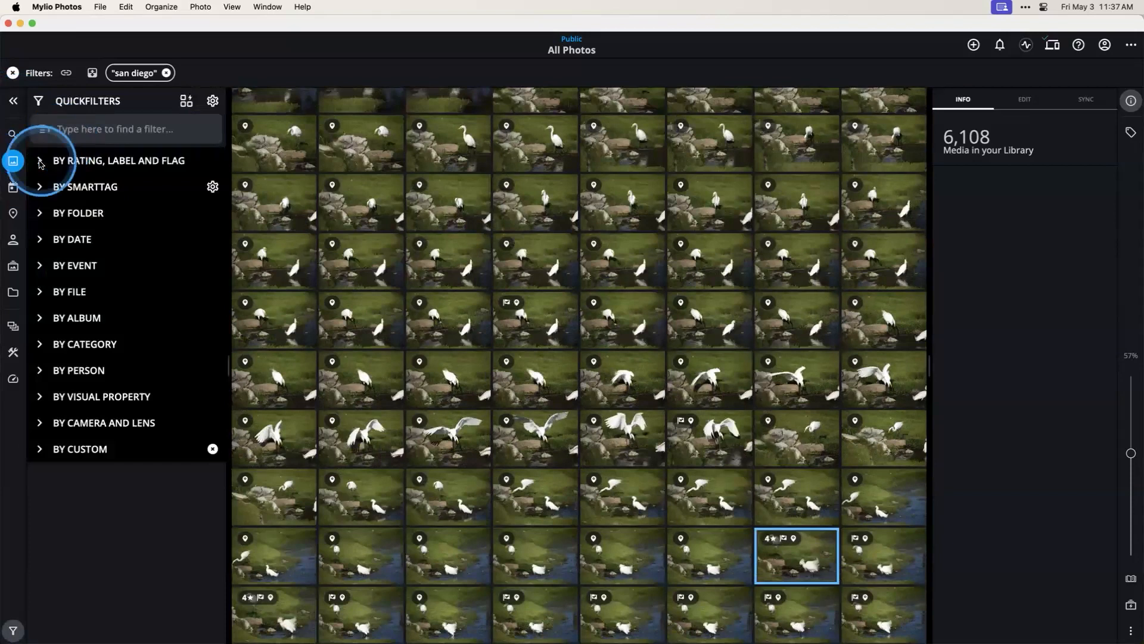
click(41, 163)
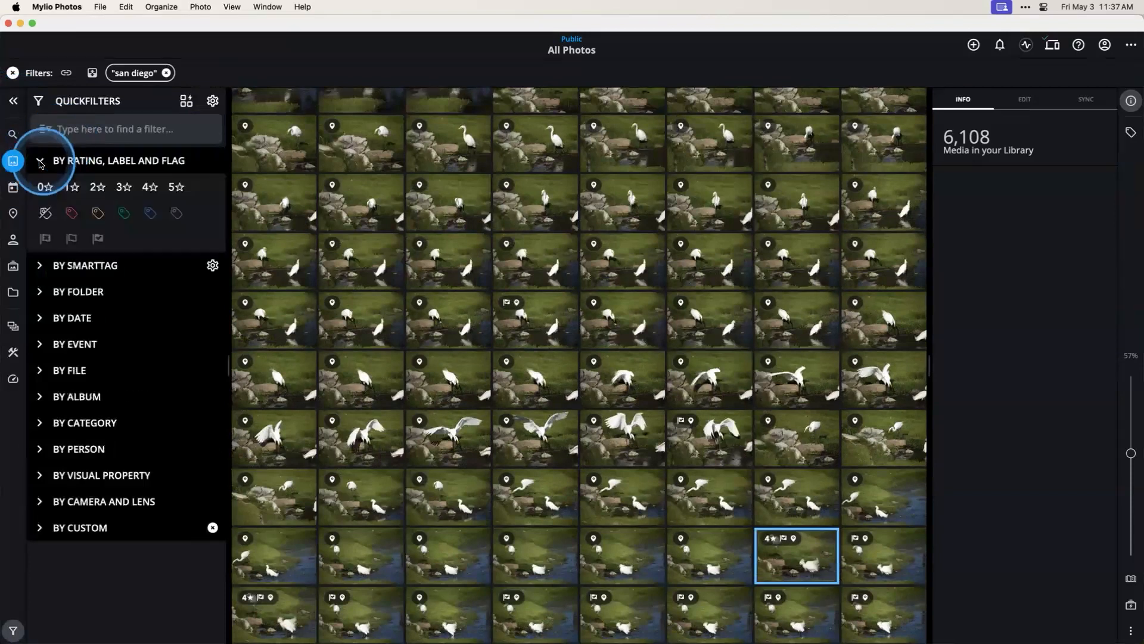
click(149, 186)
click(184, 190)
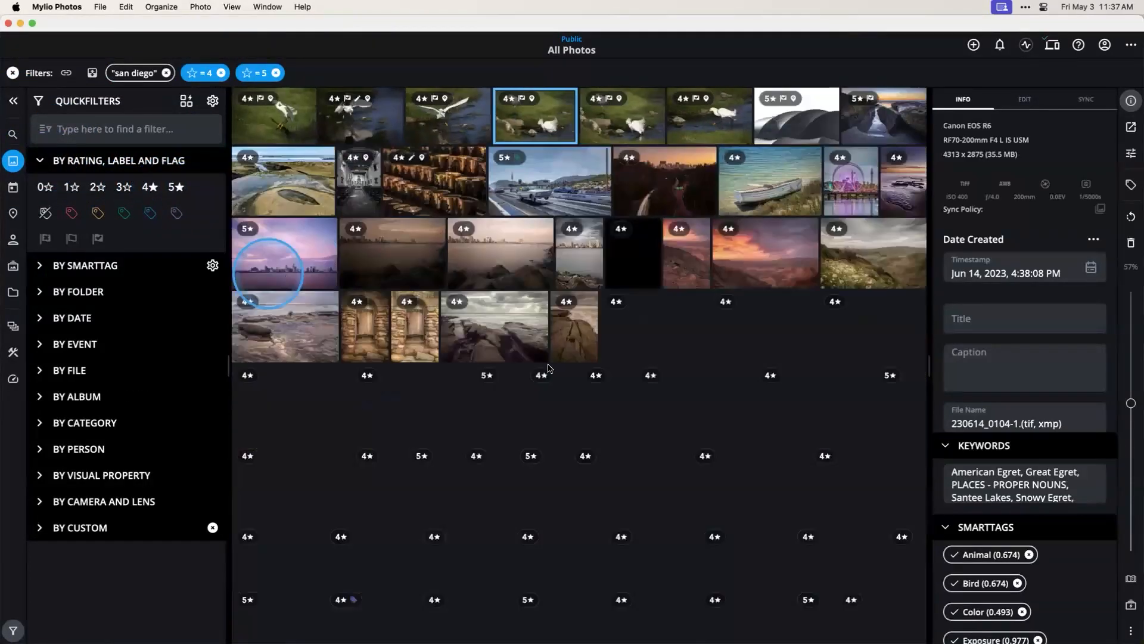
Select the 5-star tidepool sunset, purple-lit waterfront building, dusk skyline and narrow black-and-white interior photos from the filtered San Diego results
scroll(548, 364, up, 1)
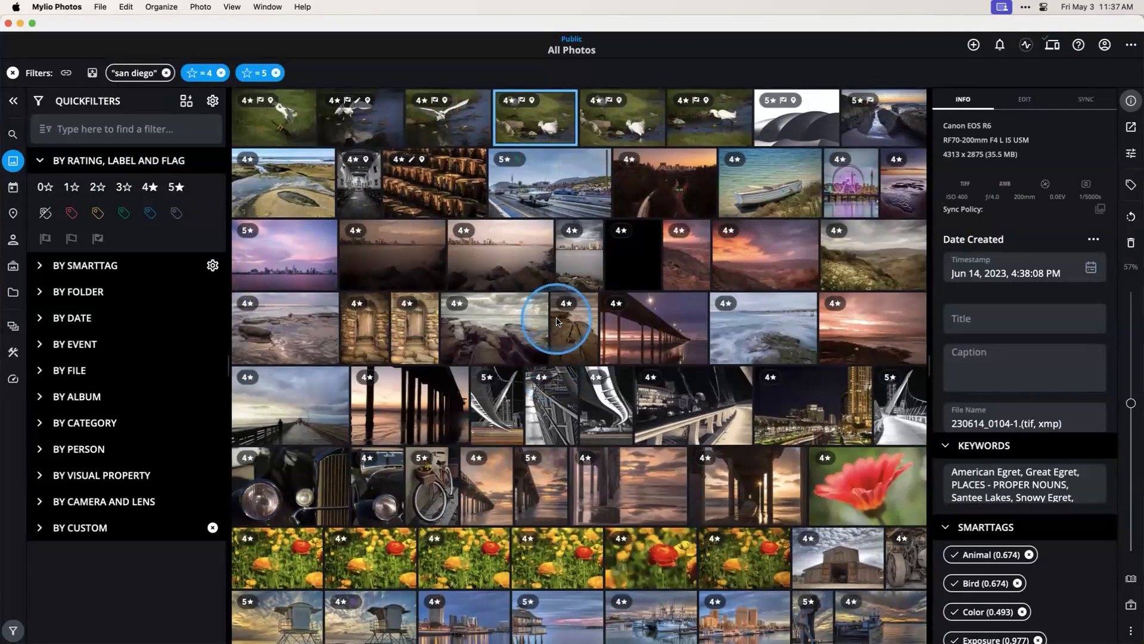
scroll(557, 322, down, 5)
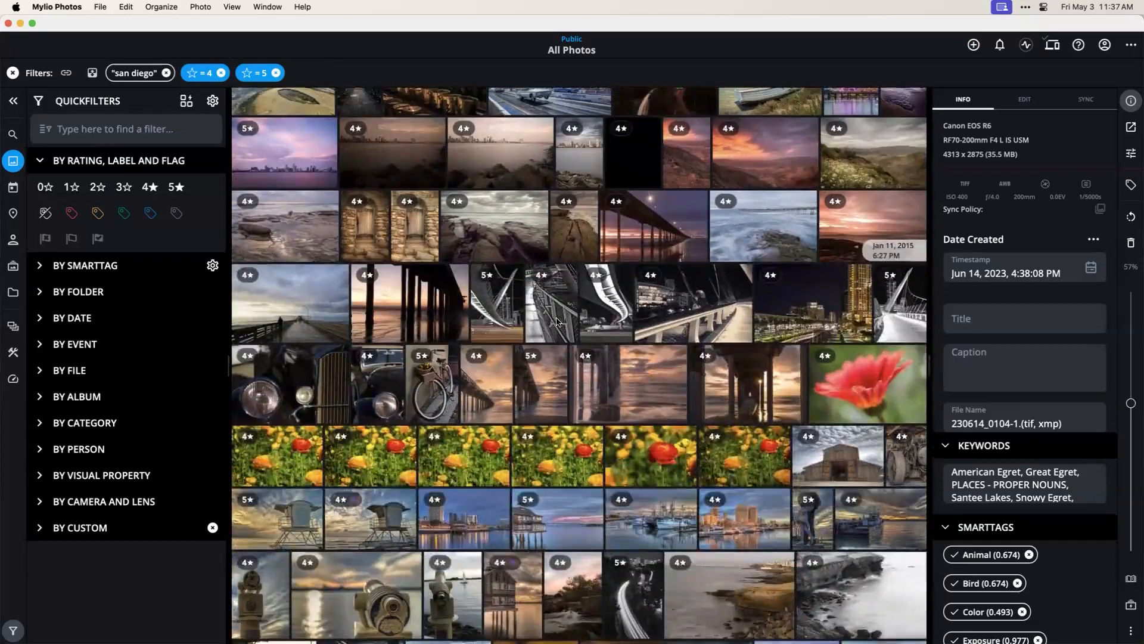
scroll(557, 322, down, 4)
scroll(557, 322, down, 1)
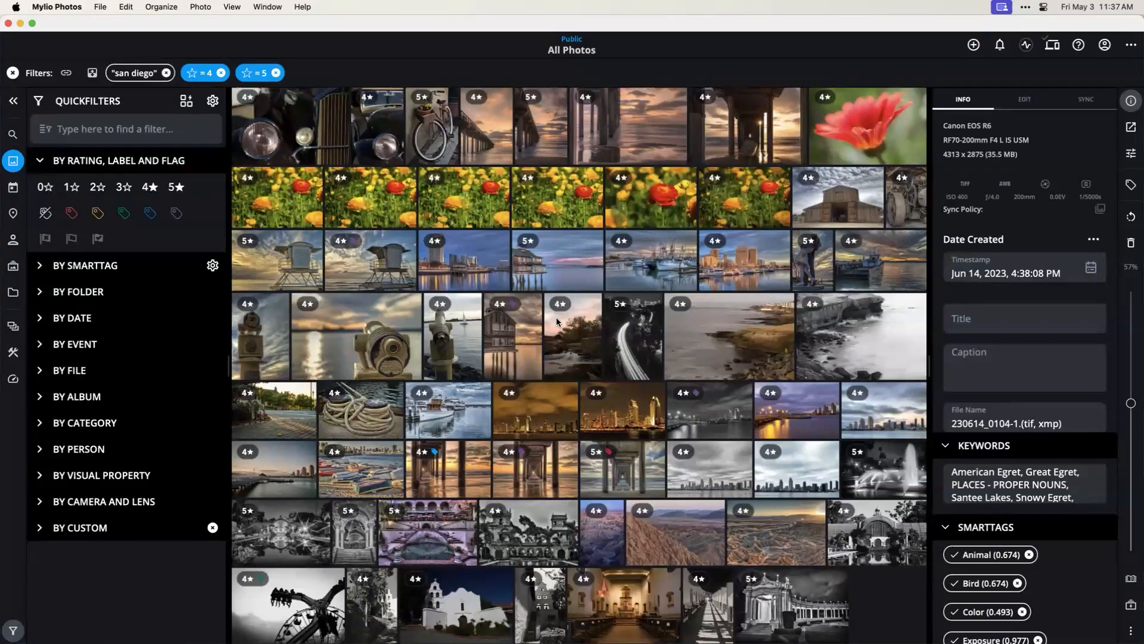
scroll(495, 174, up, 1)
scroll(495, 174, up, 9)
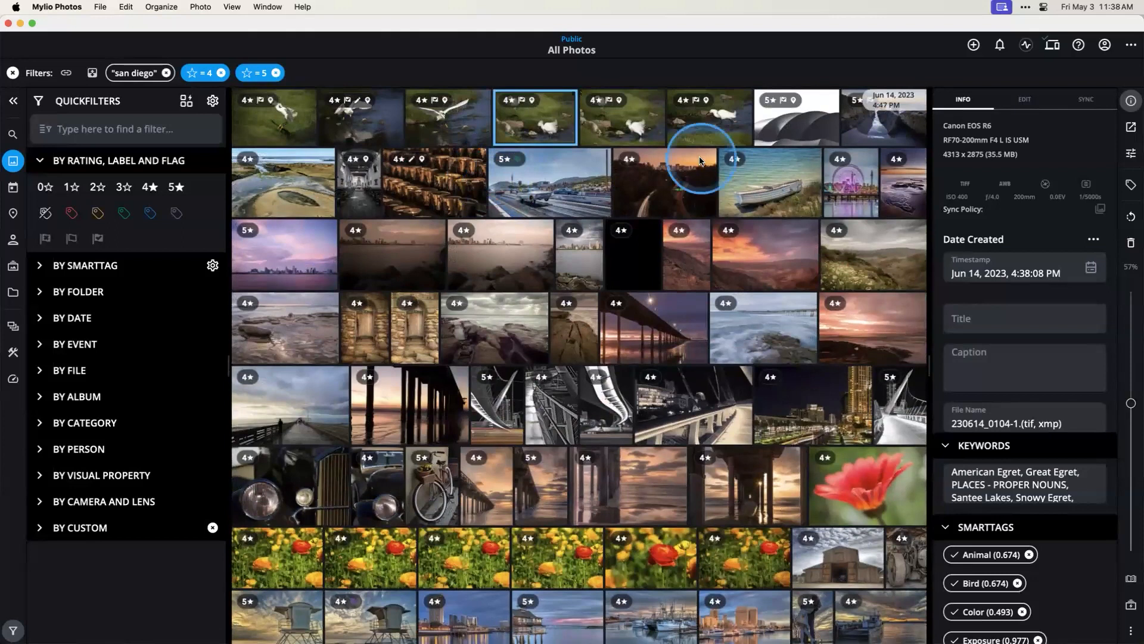
click(880, 135)
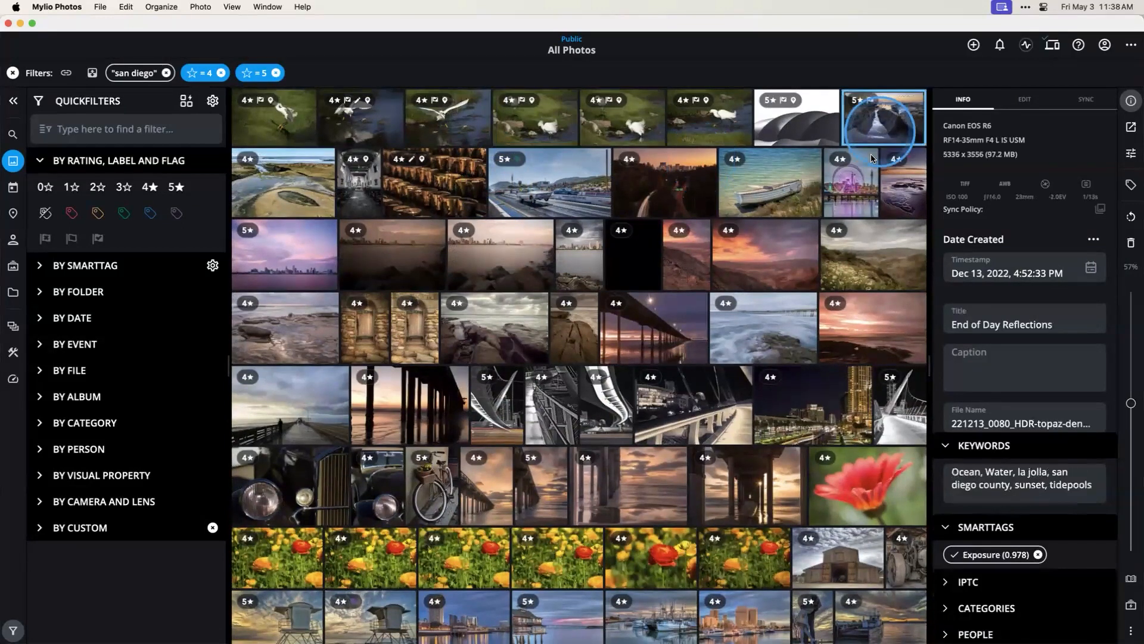
super+click(851, 189)
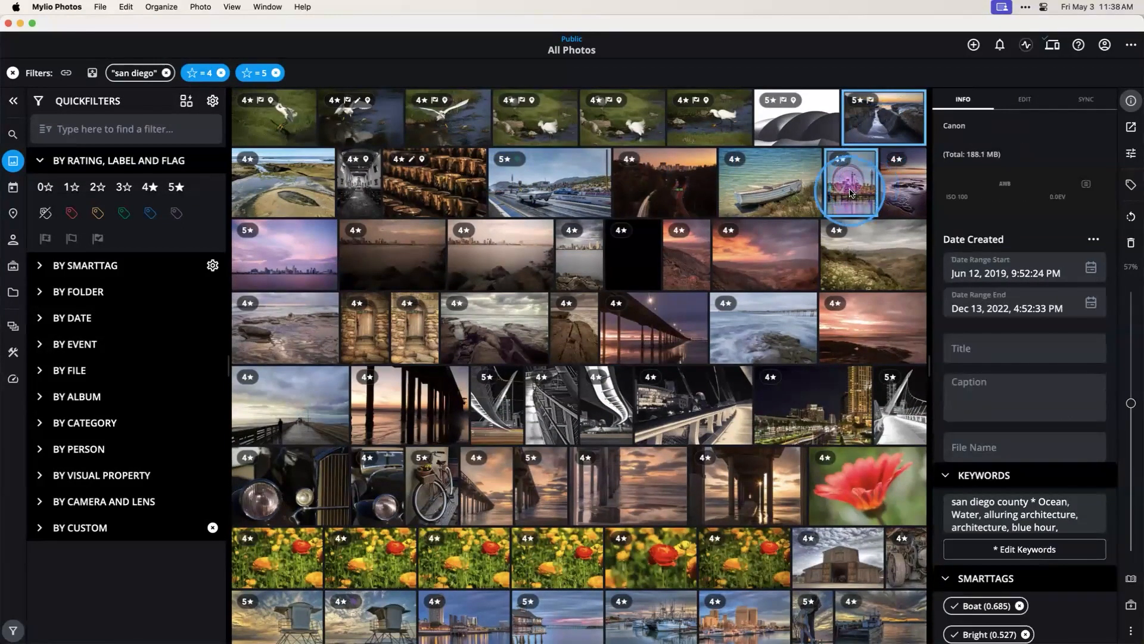
super+click(683, 192)
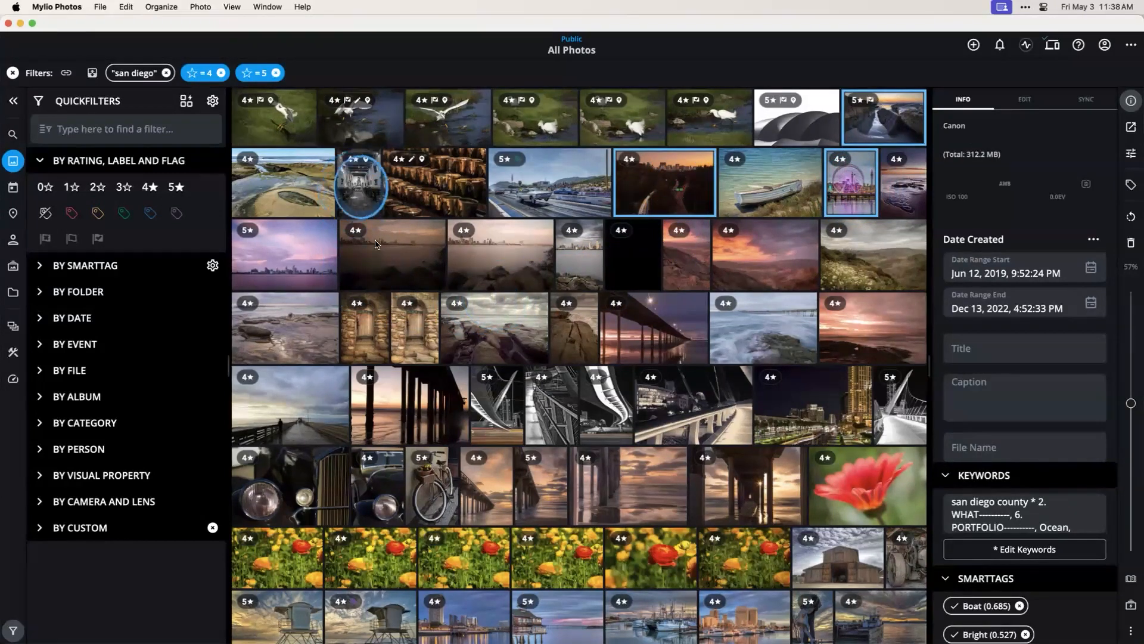
super+click(361, 186)
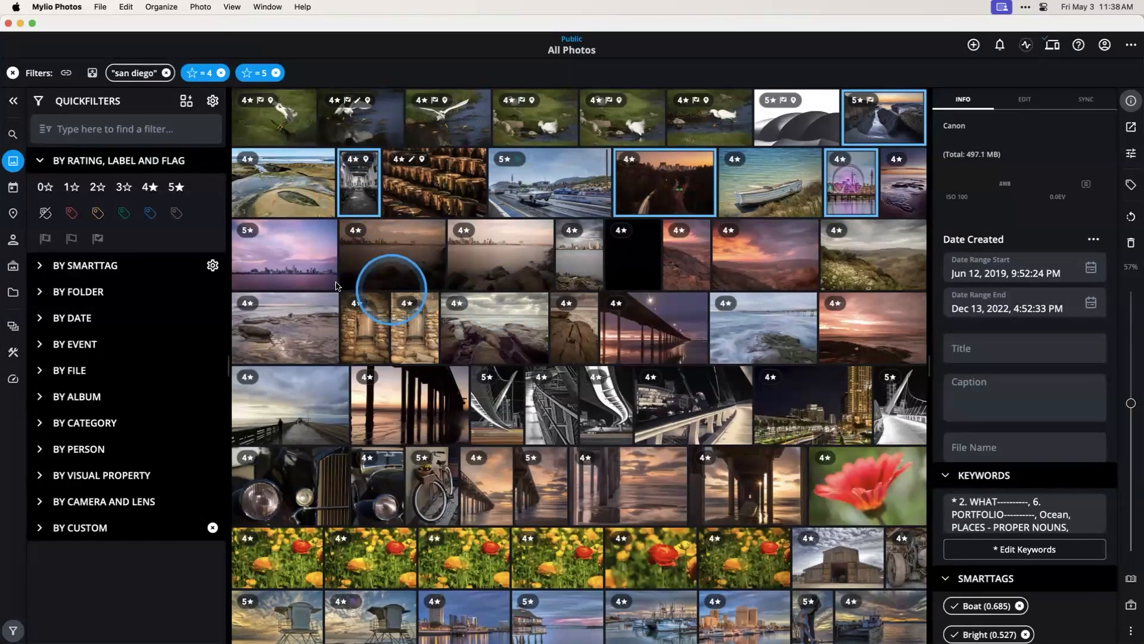
Add the 5-star purple skyline, the 4-star red hillside sunset, the 4-star pier at dusk and the 5-star black-and-white bridge to the selection
super+click(288, 273)
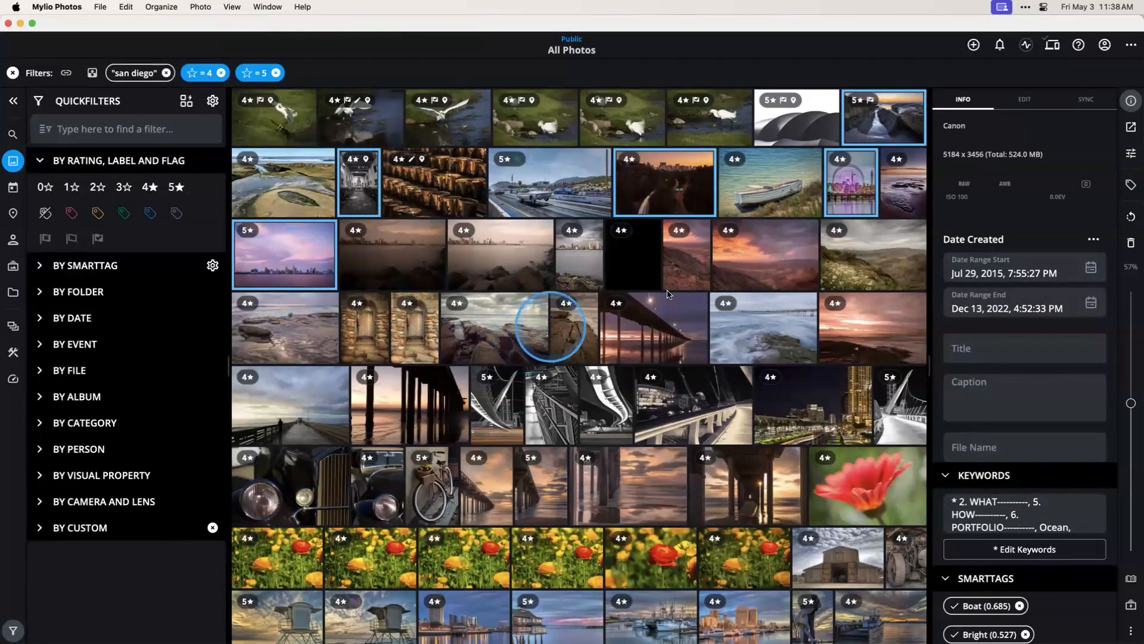
super+click(759, 257)
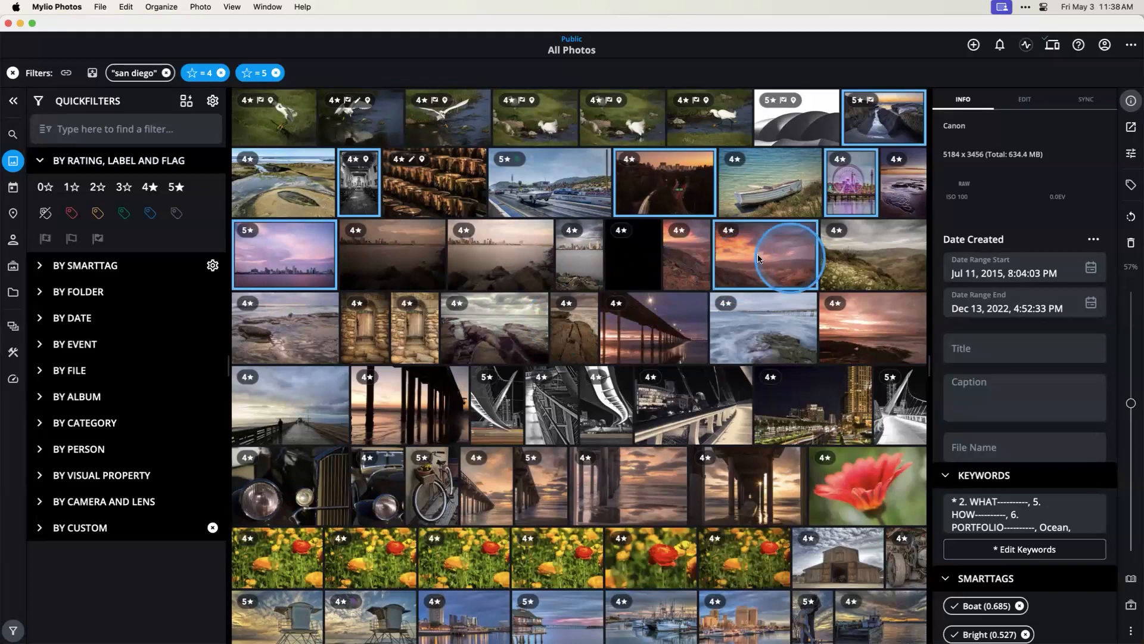
super+click(657, 339)
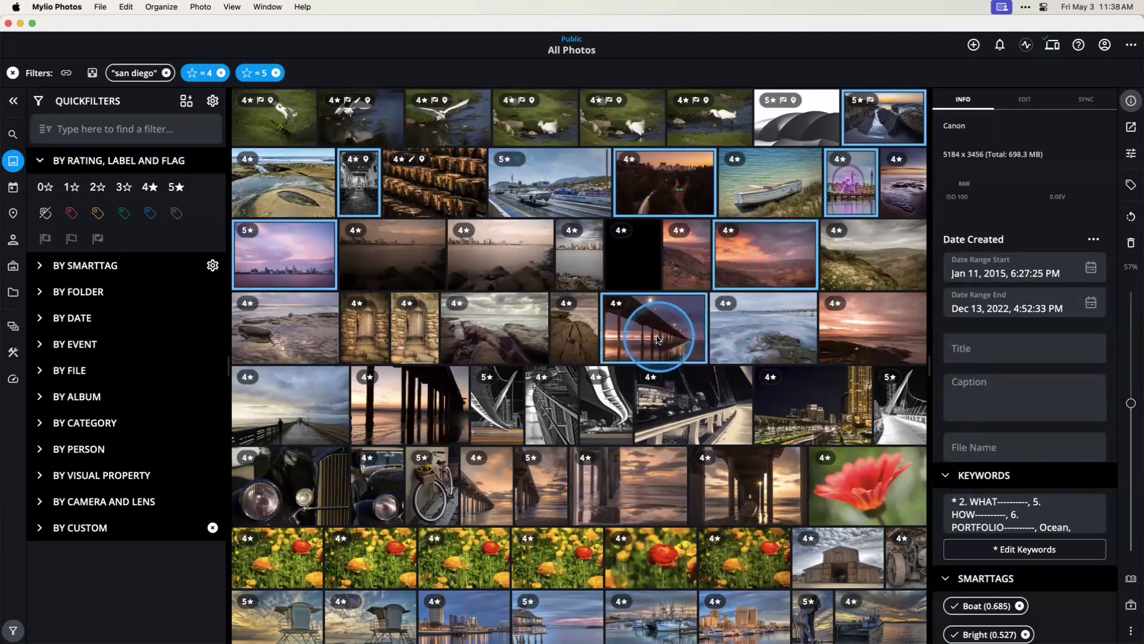
super+click(494, 412)
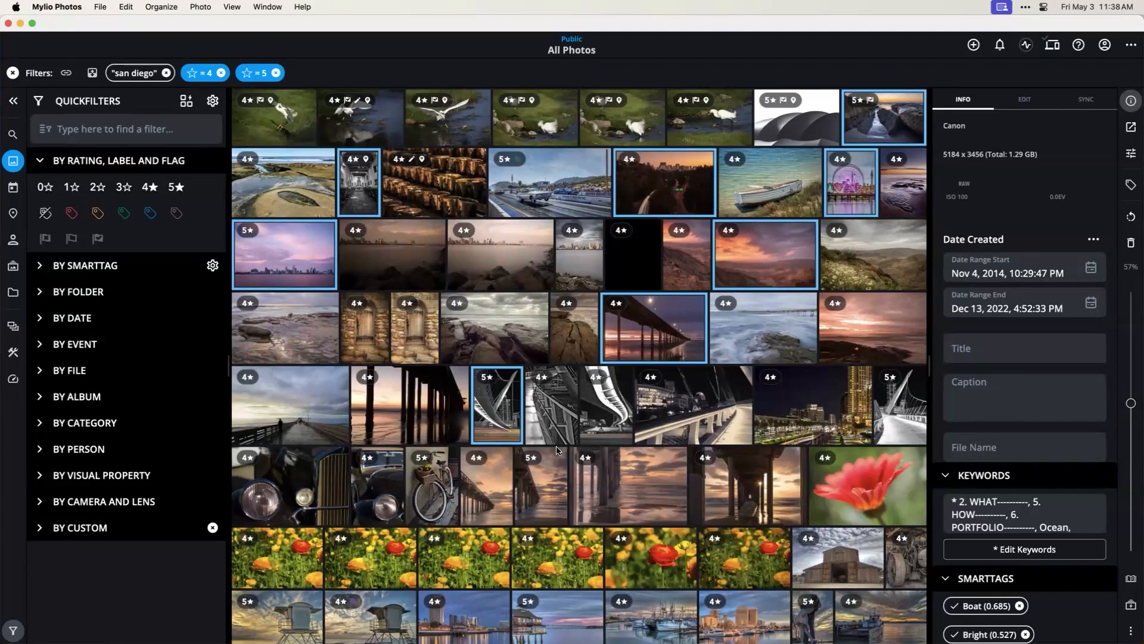
click(567, 439)
Add the 4-star sunset view beneath the pier, the 5-star boathouse and only the 5-star lifeguard tower to the selection
scroll(567, 438, down, 5)
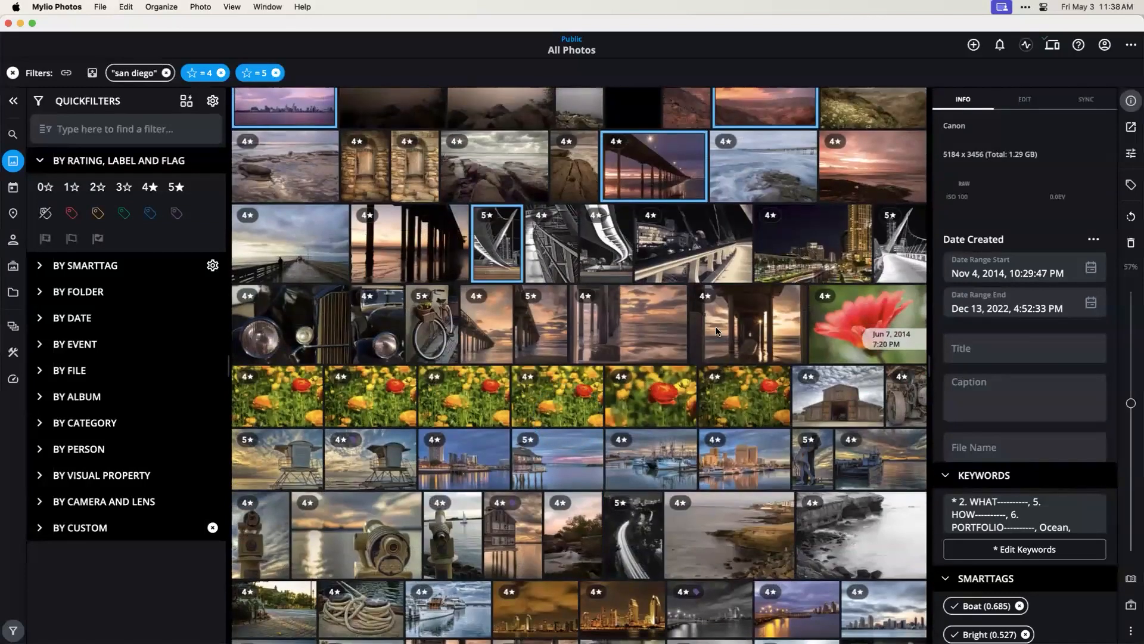
scroll(755, 310, down, 1)
click(756, 311)
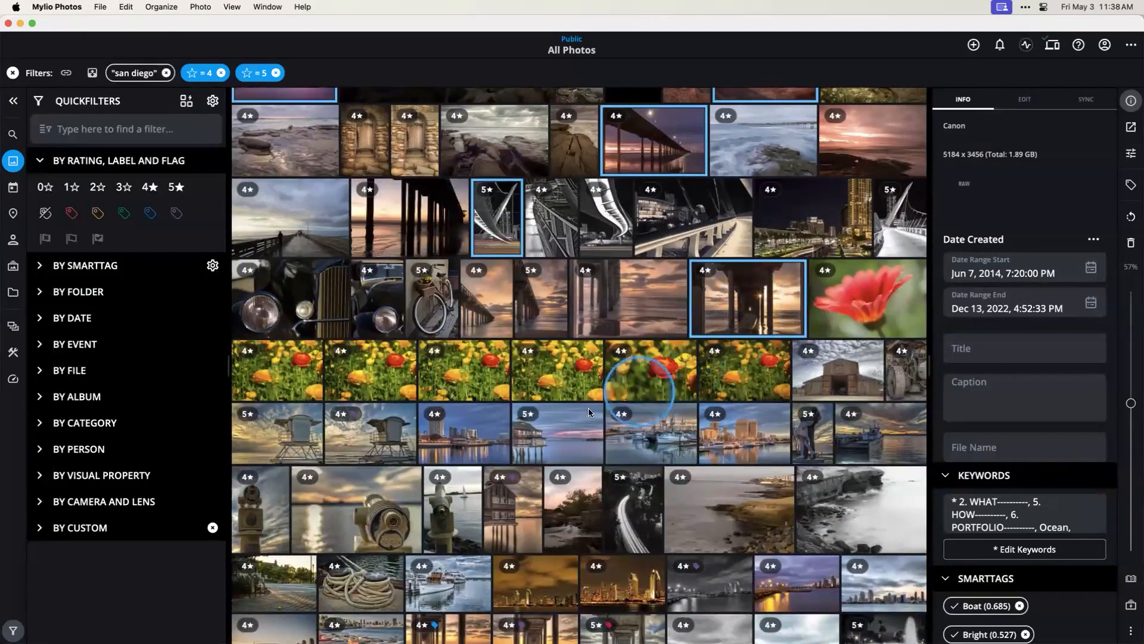
click(549, 435)
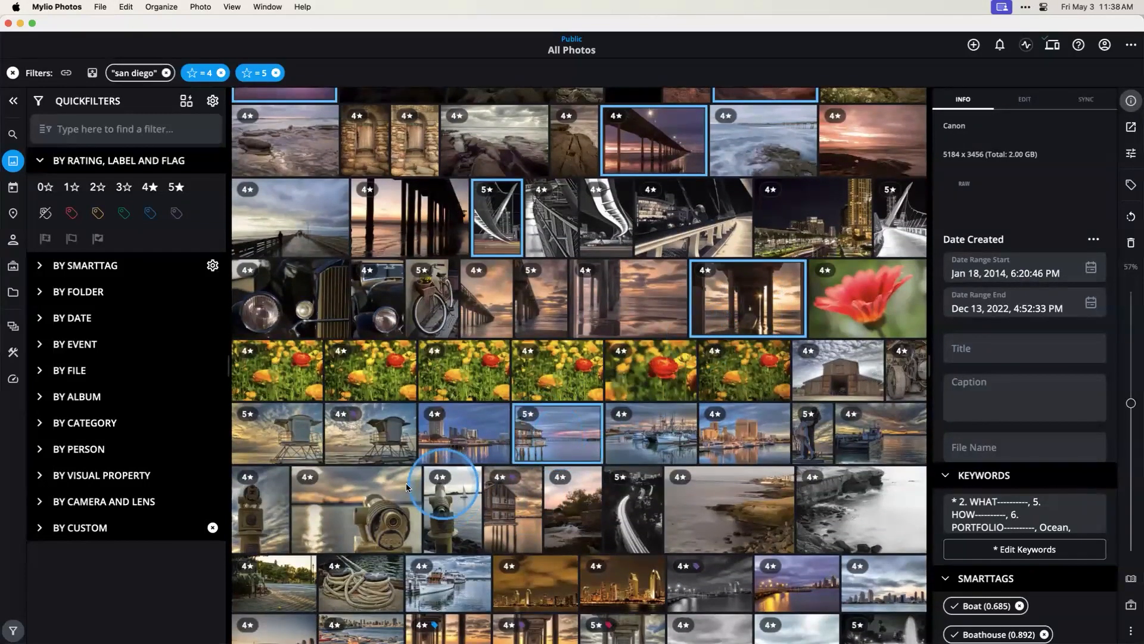
click(385, 444)
click(316, 439)
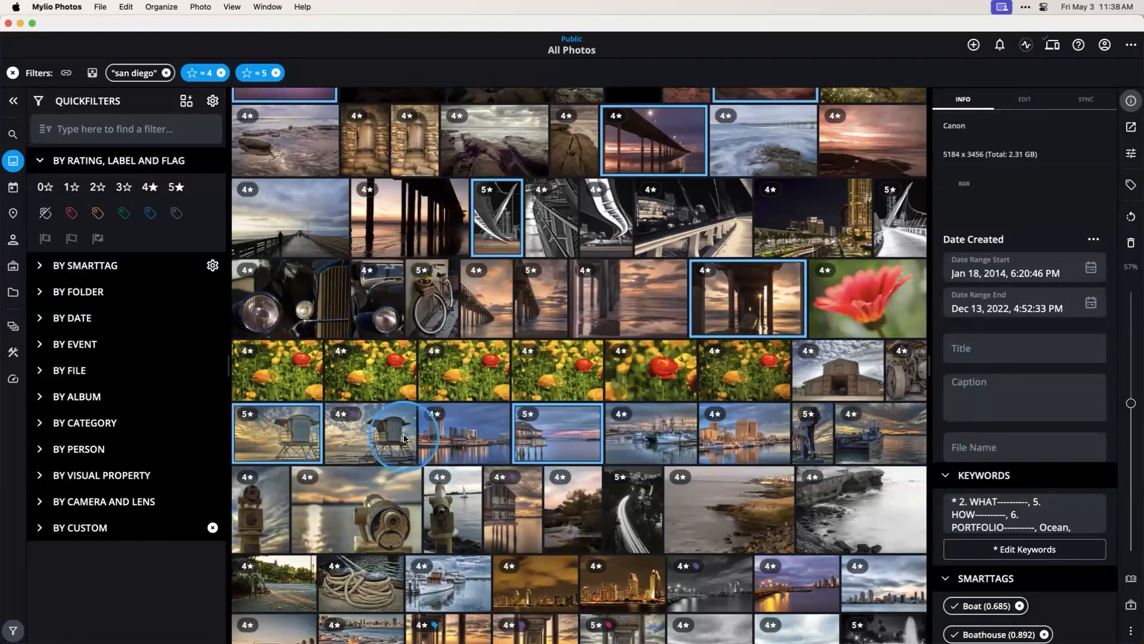
super+click(352, 445)
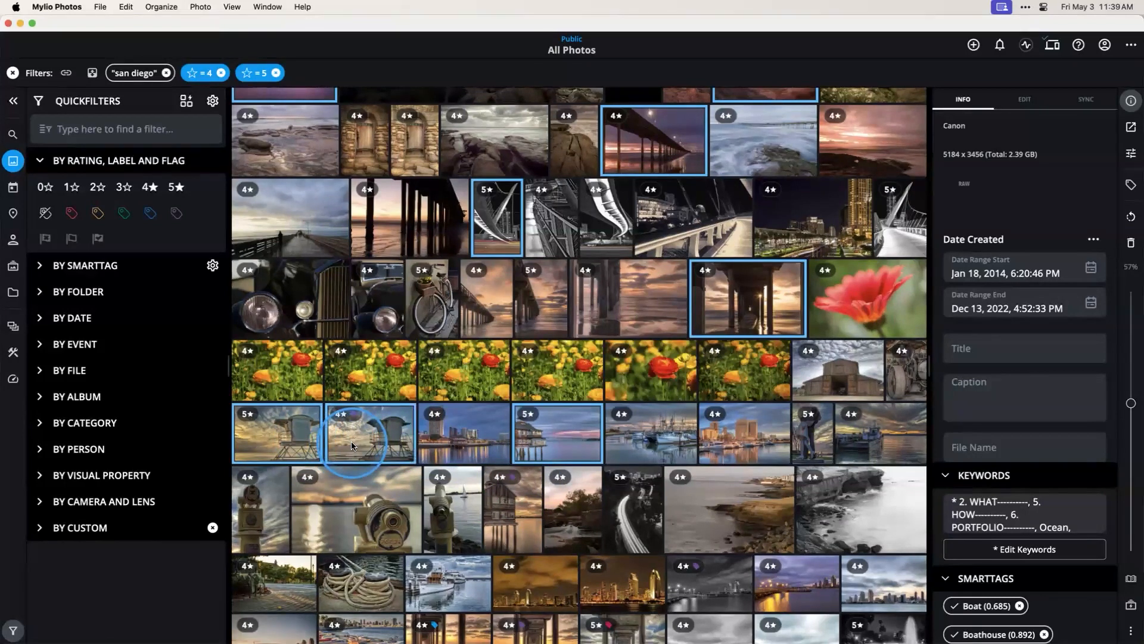
super+click(352, 445)
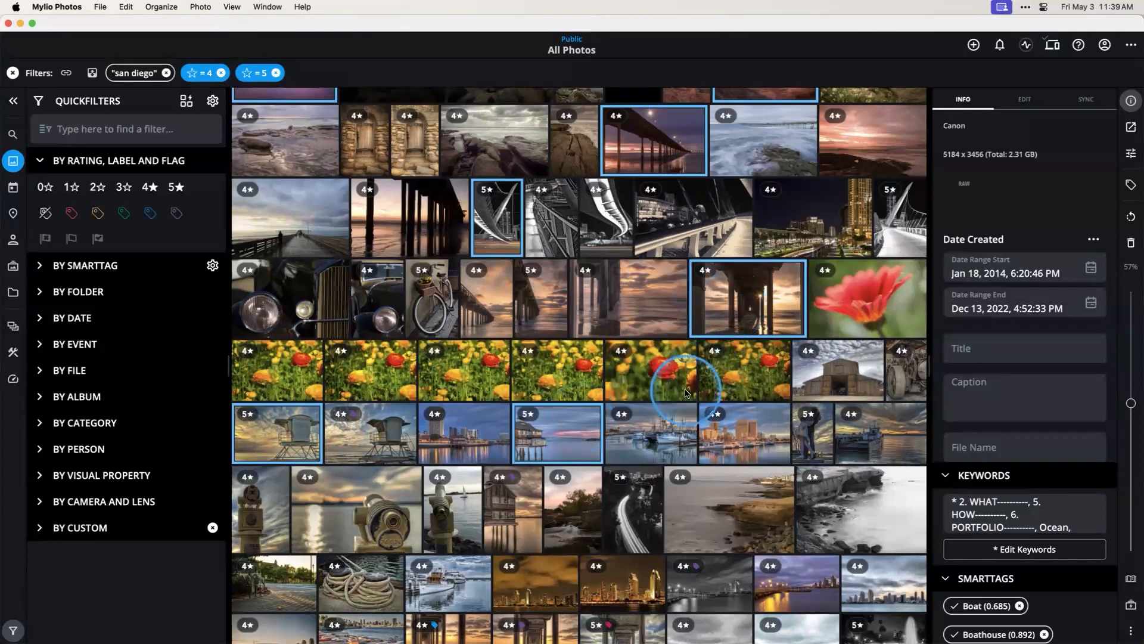
Add the purple-labelled black-and-white skyline, the 4-star cloudy blue skyline, the 5-star fountain and the 5-star colonnade photo to the selection
scroll(685, 393, down, 2)
scroll(686, 393, down, 6)
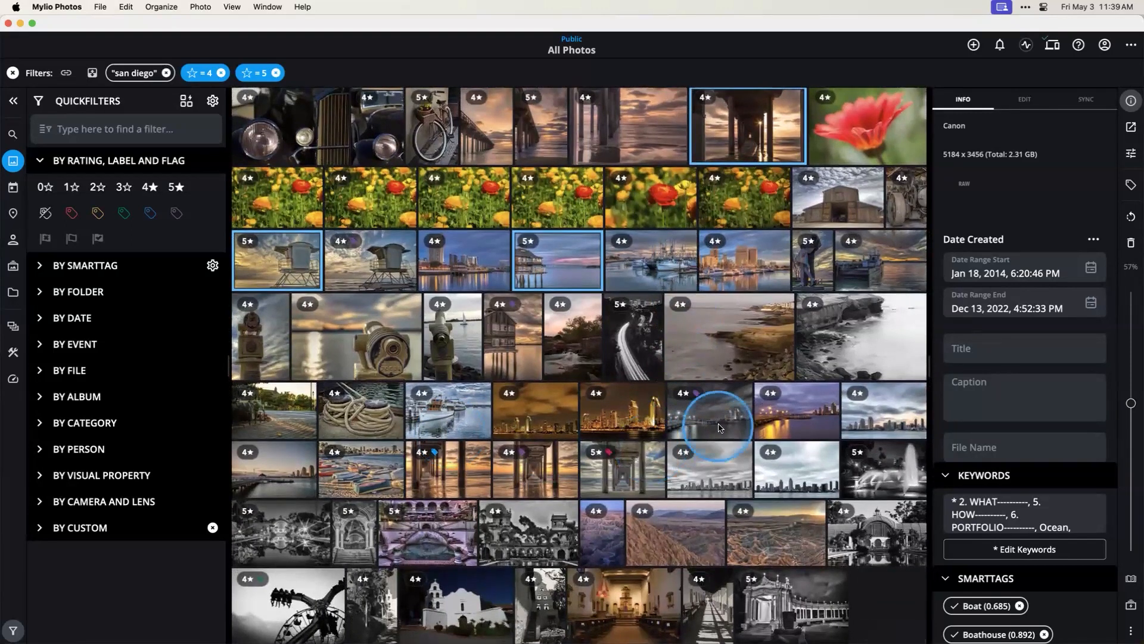
super+click(715, 425)
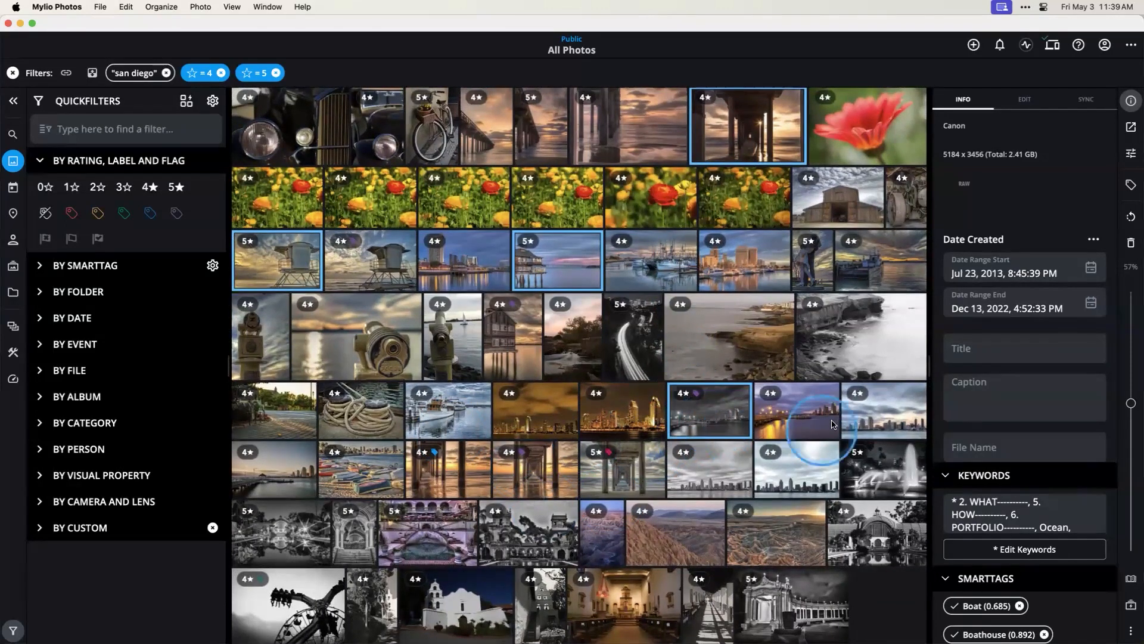
super+click(882, 425)
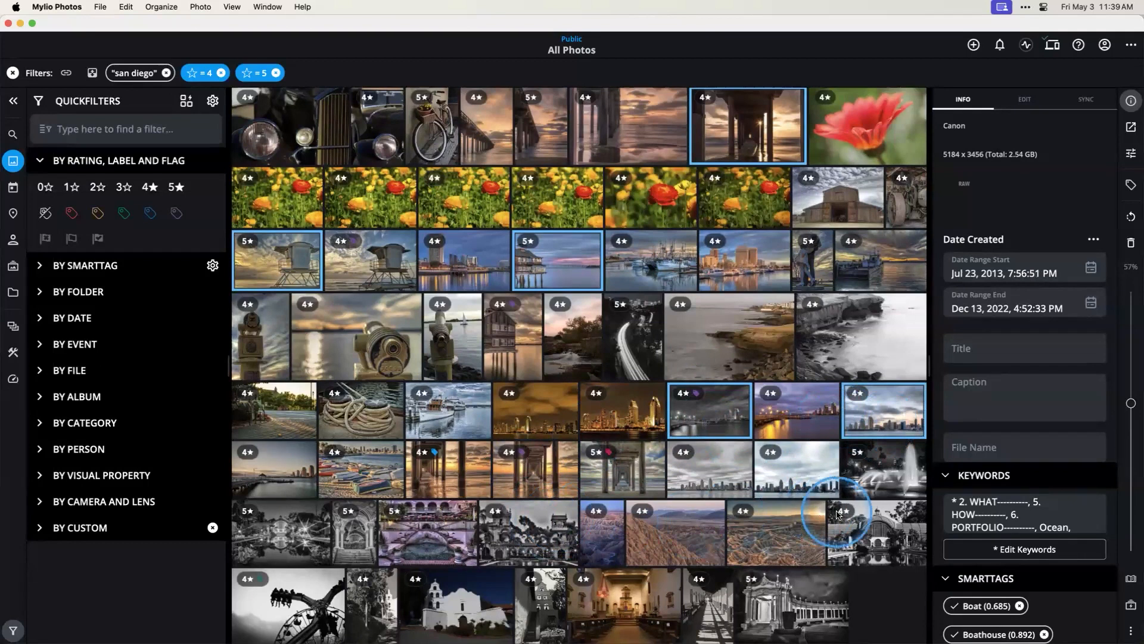
super+click(896, 481)
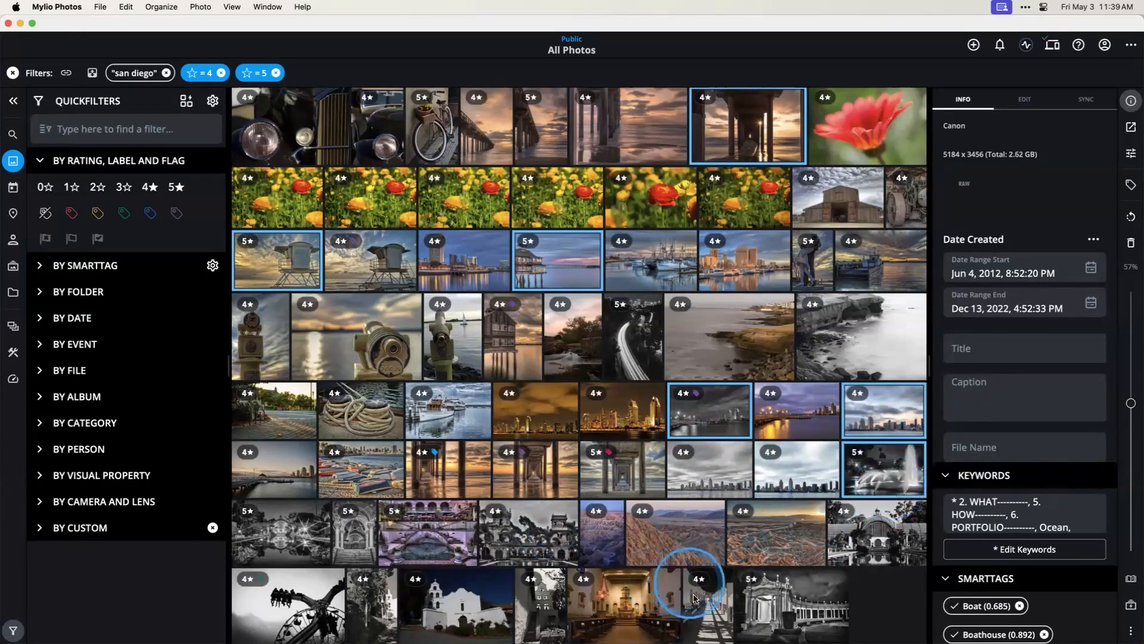
super+click(773, 606)
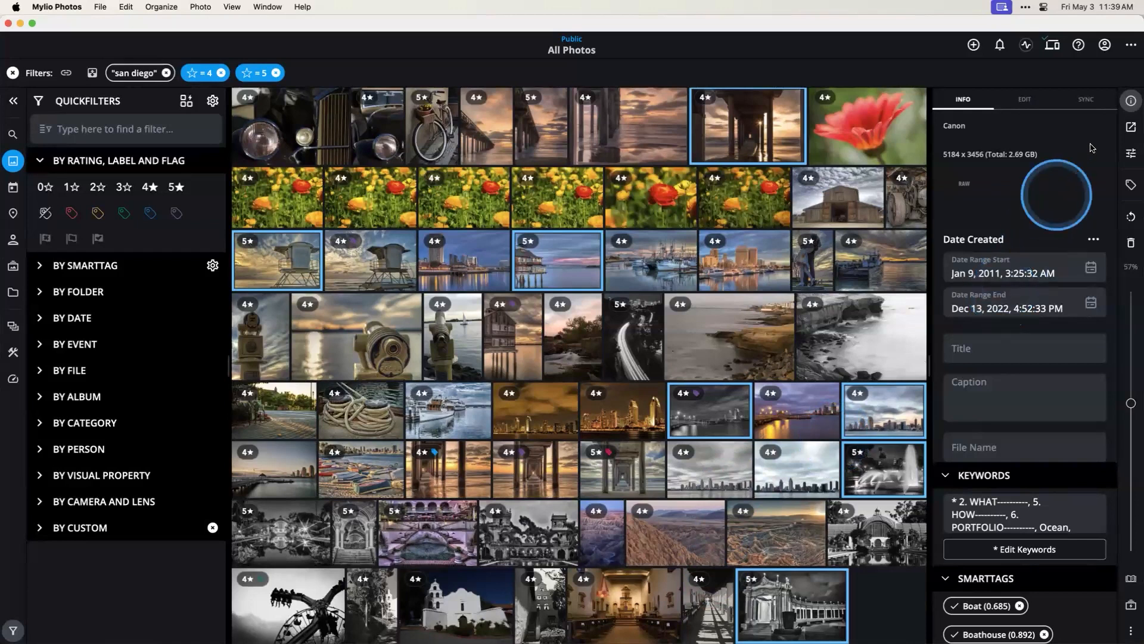
Start a shareable link for the selected photos and name the shared album "Best of San Diego"
click(1131, 128)
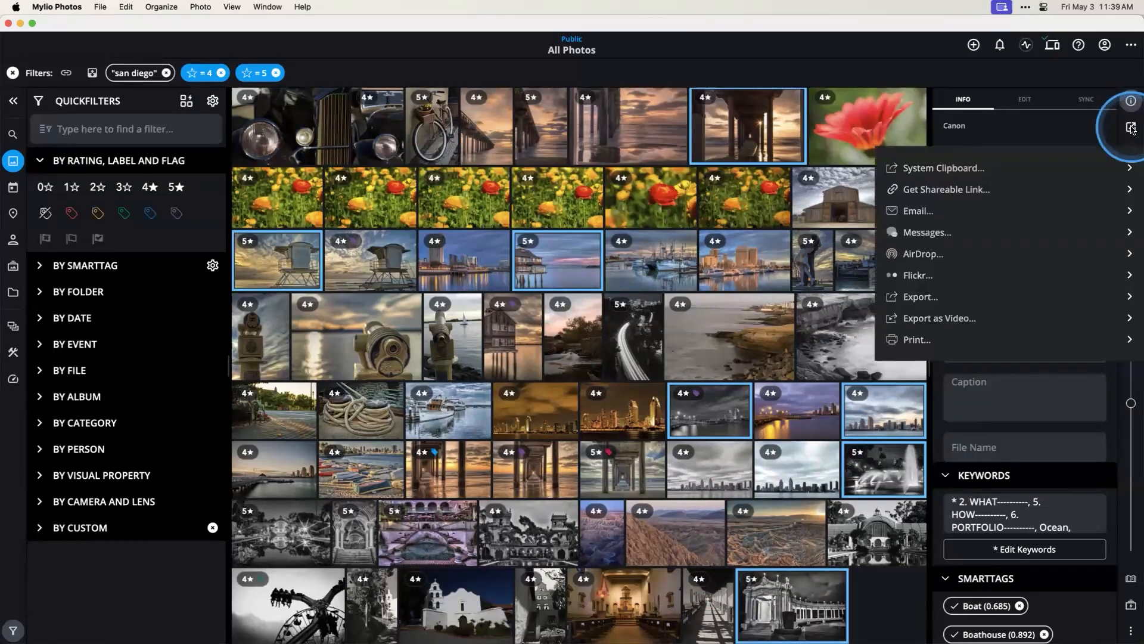
click(936, 191)
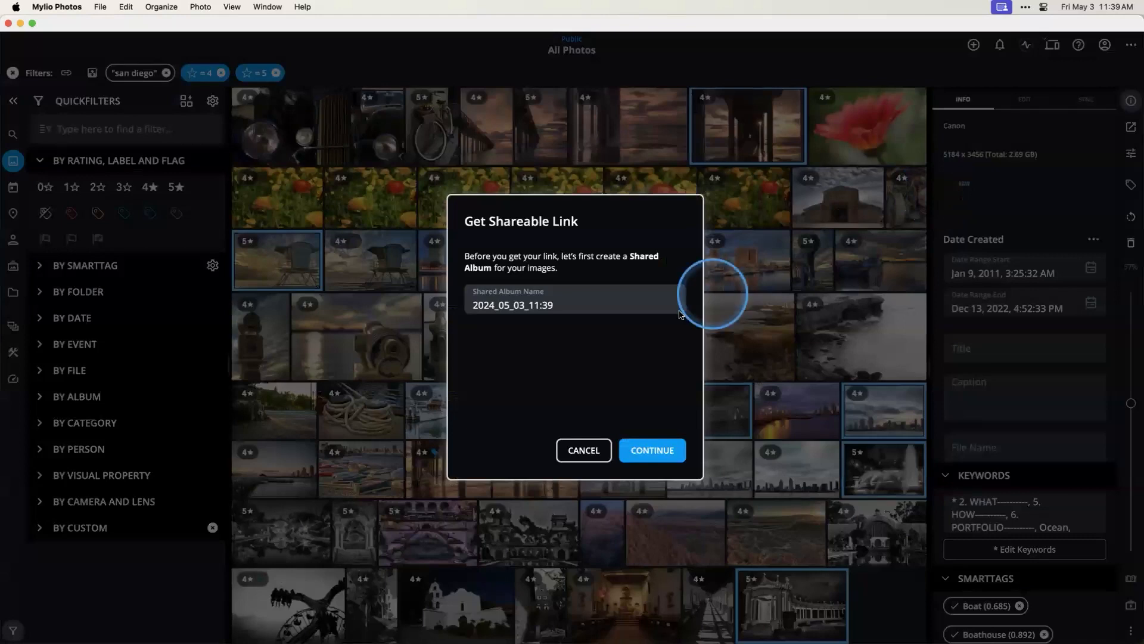
click(612, 308)
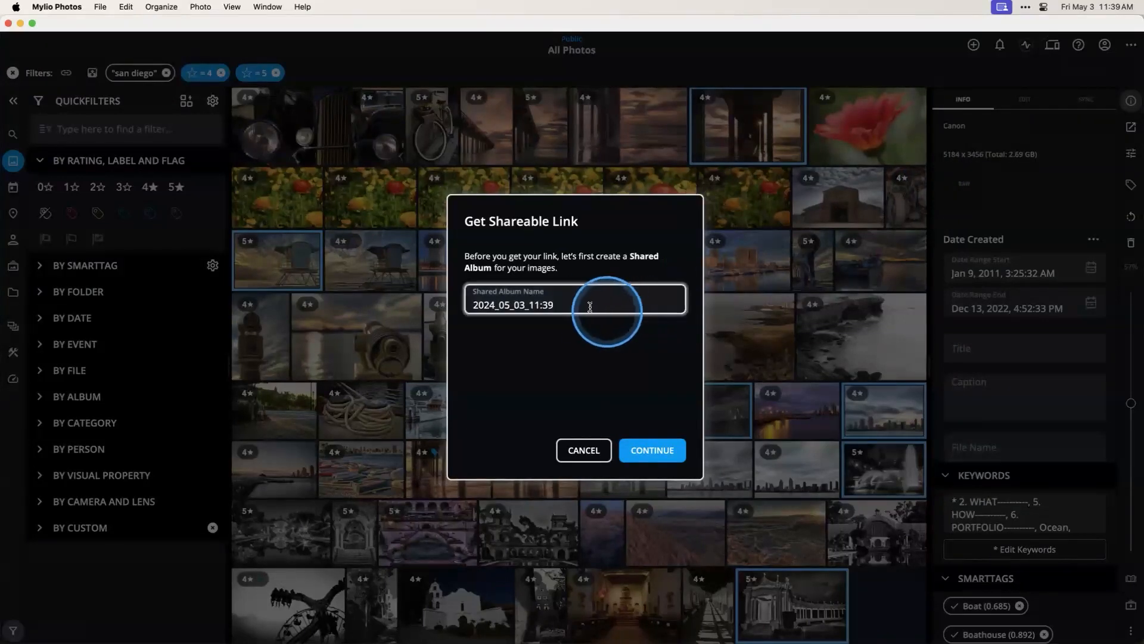
key(shift+Left)
key(shift+Left)
key(super+a)
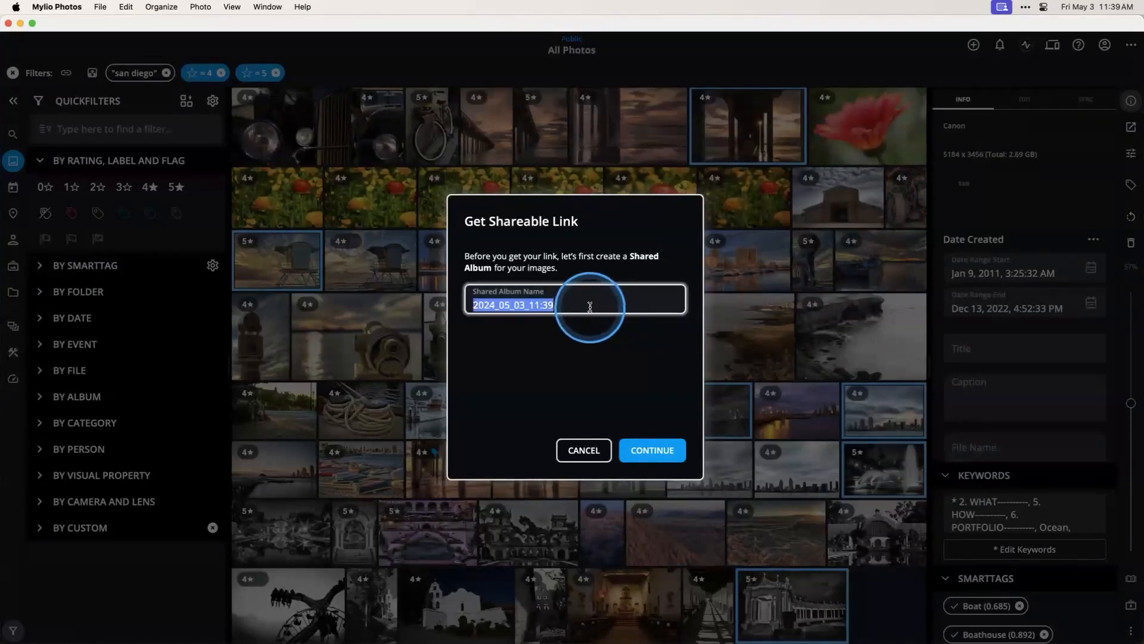
text(Best of San Diego)
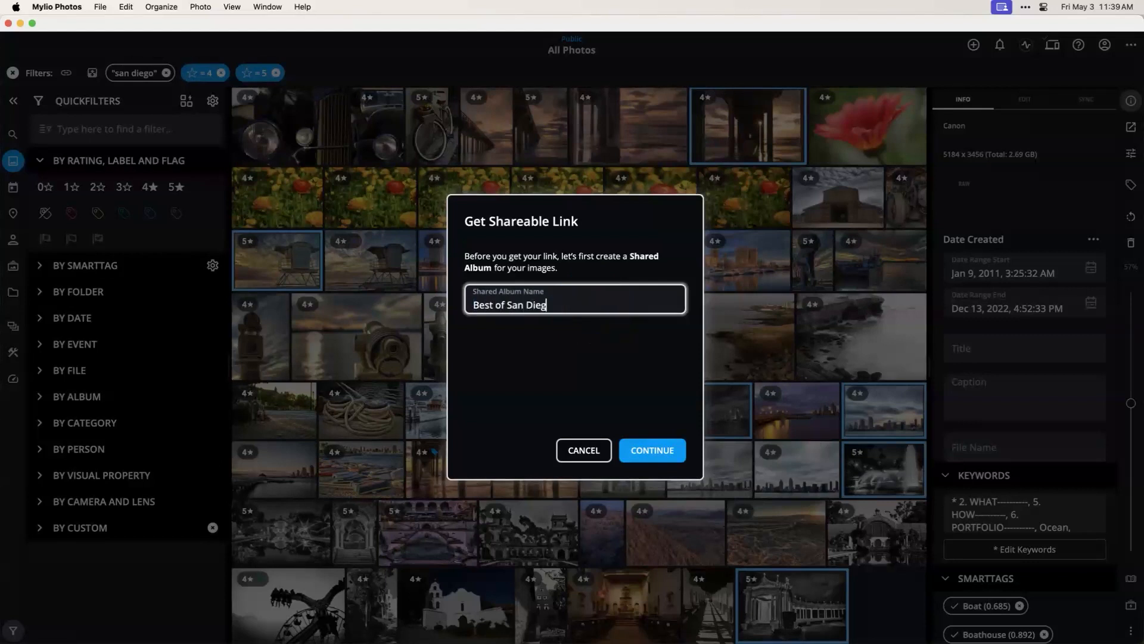
click(640, 456)
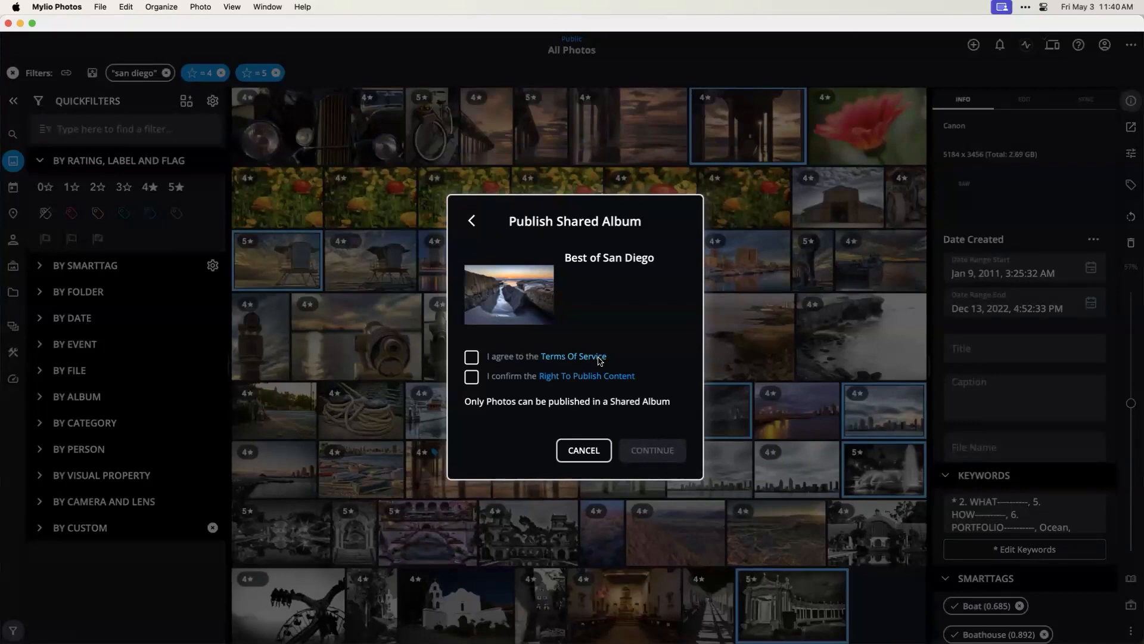
Agree to the Terms of Service, confirm the Right To Publish Content and continue to the publishing options
click(471, 378)
click(472, 357)
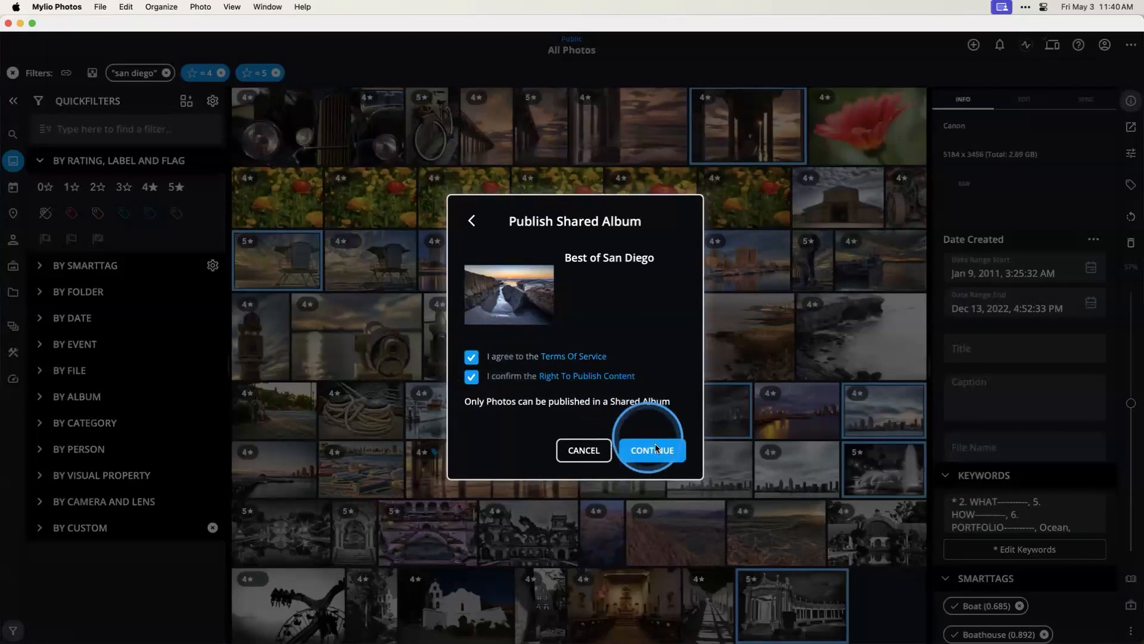
click(657, 448)
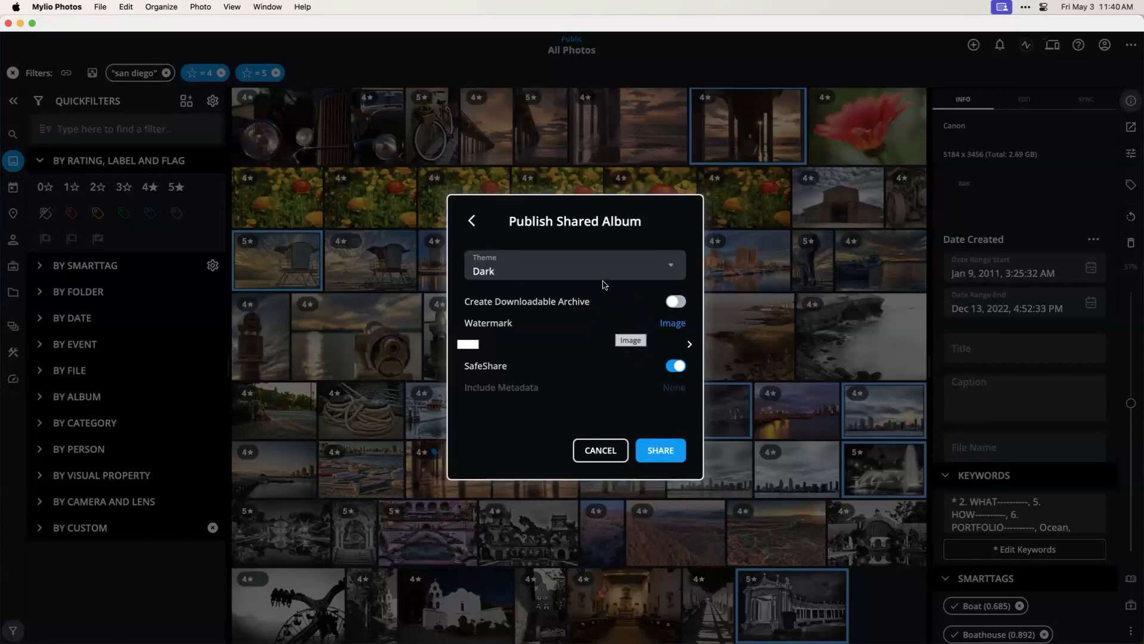
Review the theme choices for the shared album, keep Dark, and leave the downloadable archive option off
click(534, 270)
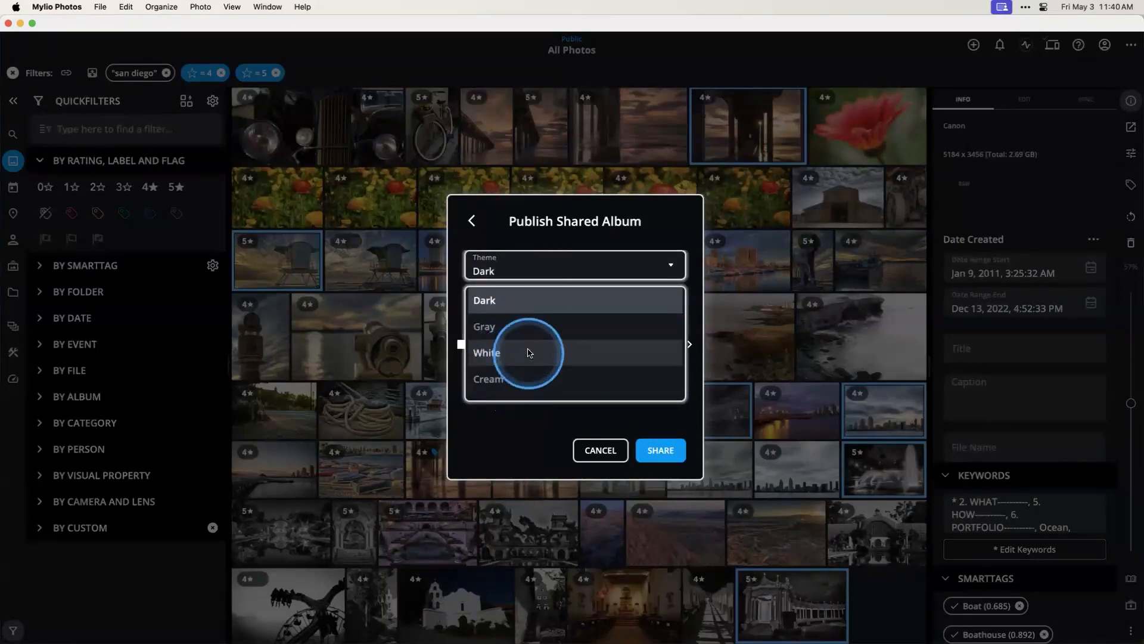
scroll(531, 355, down, 1)
scroll(530, 356, up, 2)
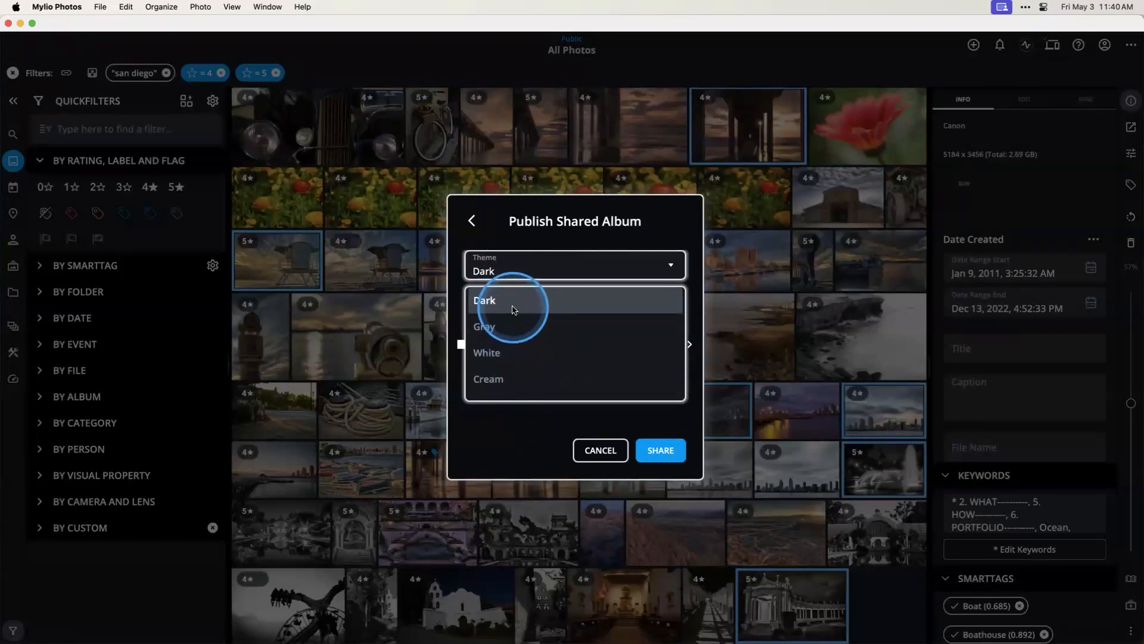
click(592, 411)
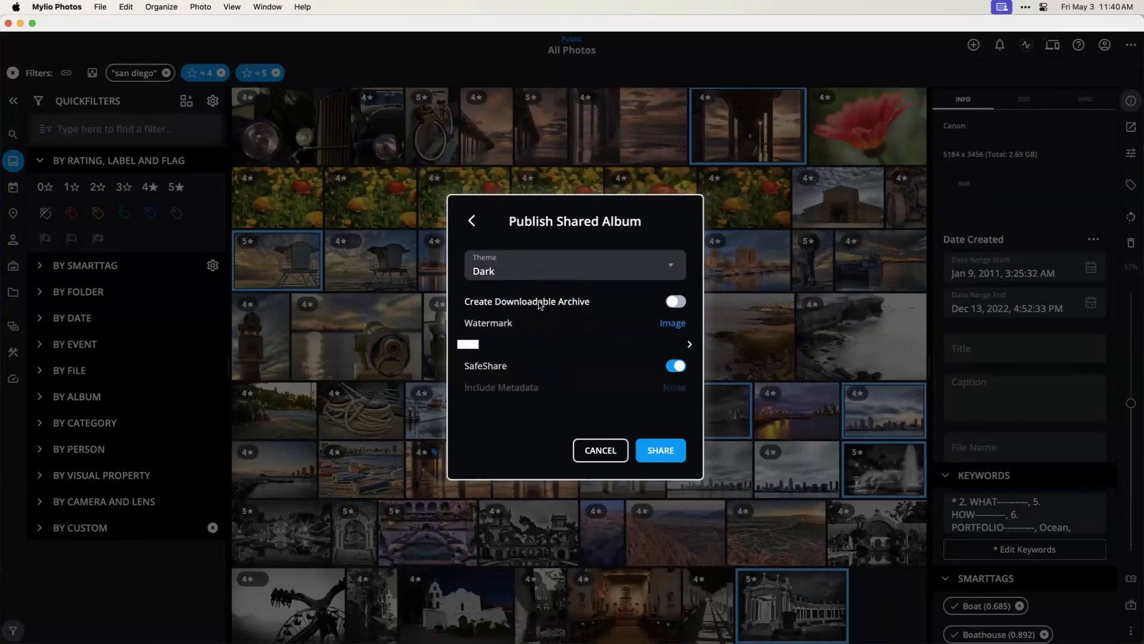
click(670, 304)
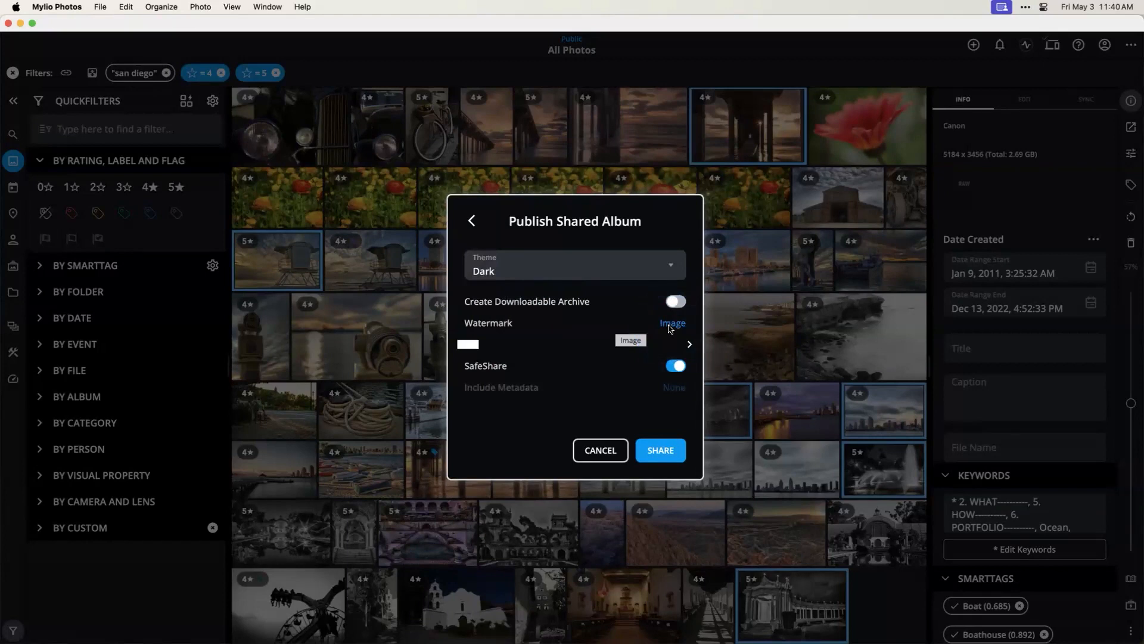
Review the watermark choices for the shared album, keep Image, and turn off SafeShare
click(669, 327)
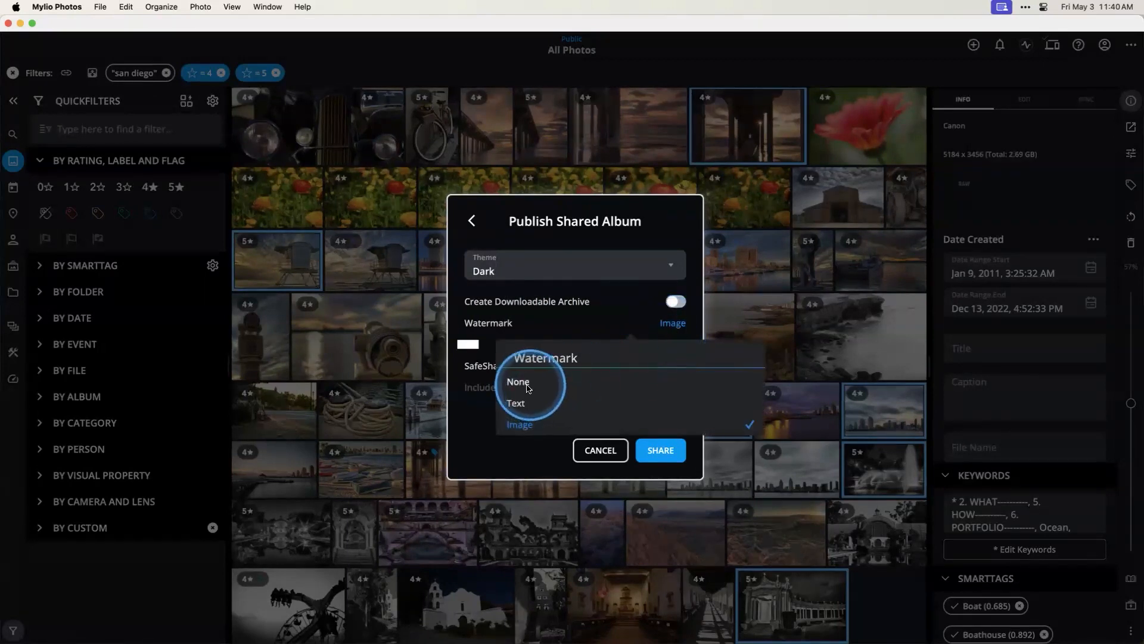
click(608, 328)
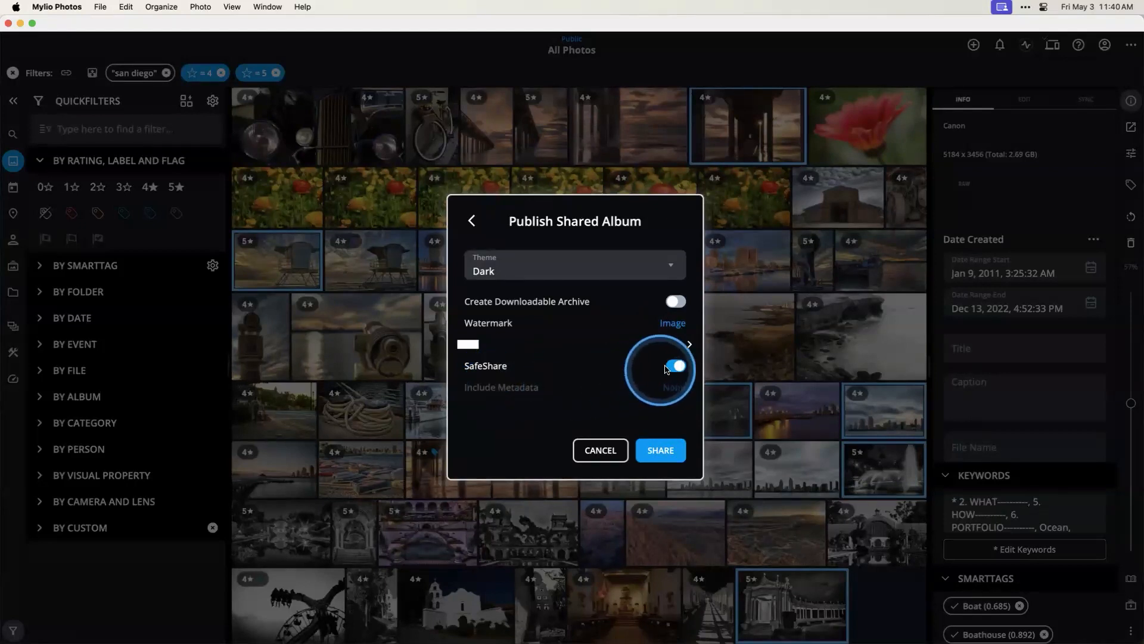
click(680, 367)
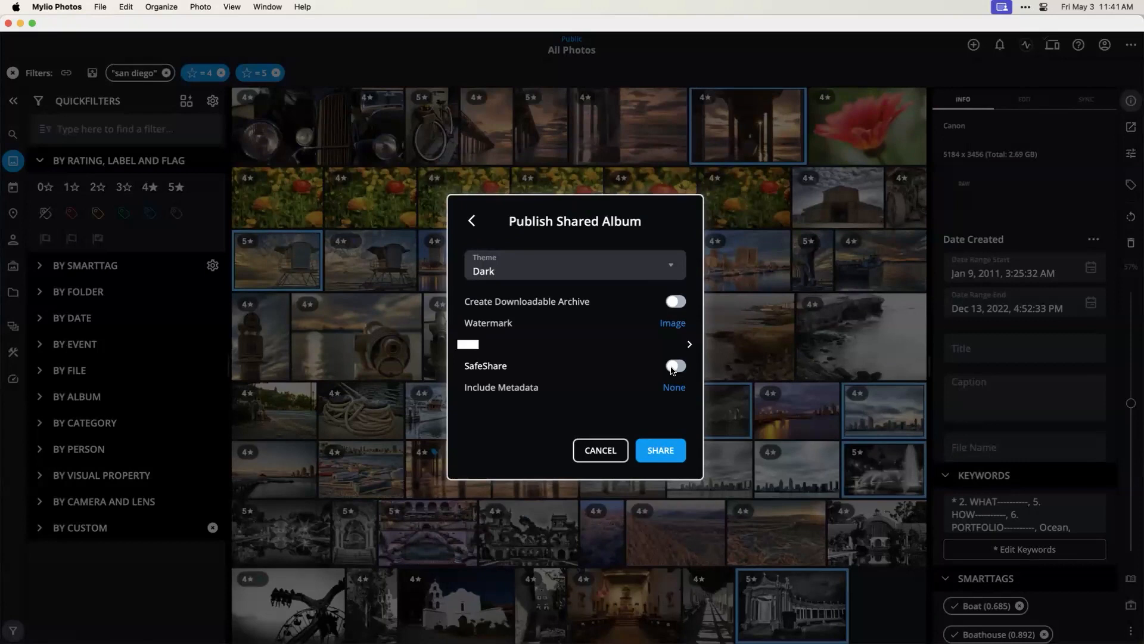
click(675, 367)
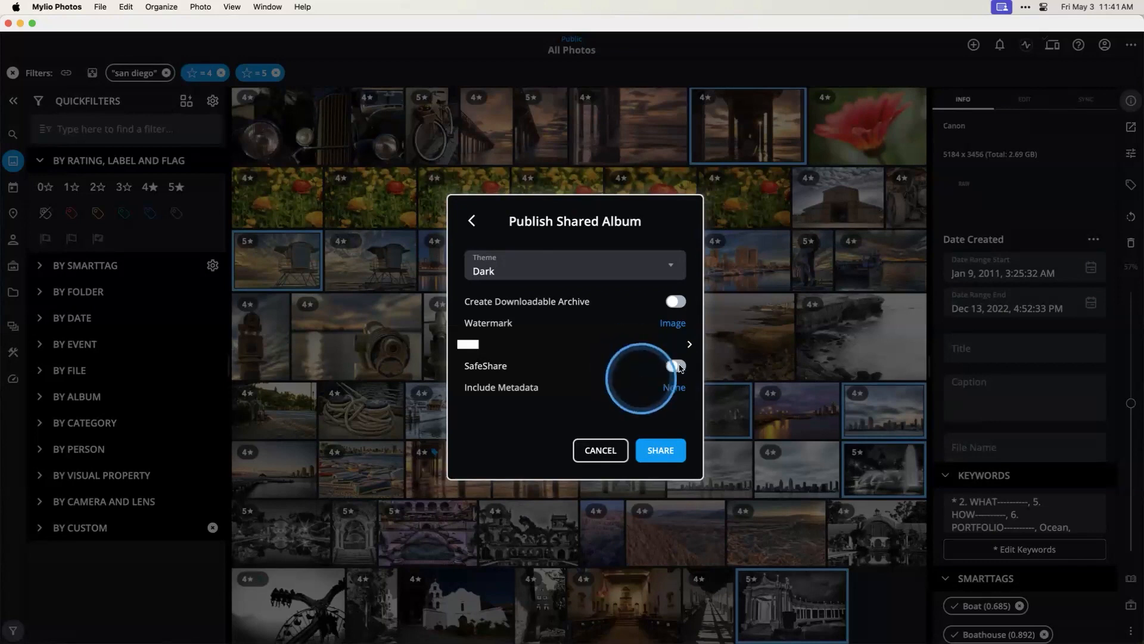
Include the Places, People, Caption and Keywords, and Ratings metadata in the shared album
click(670, 386)
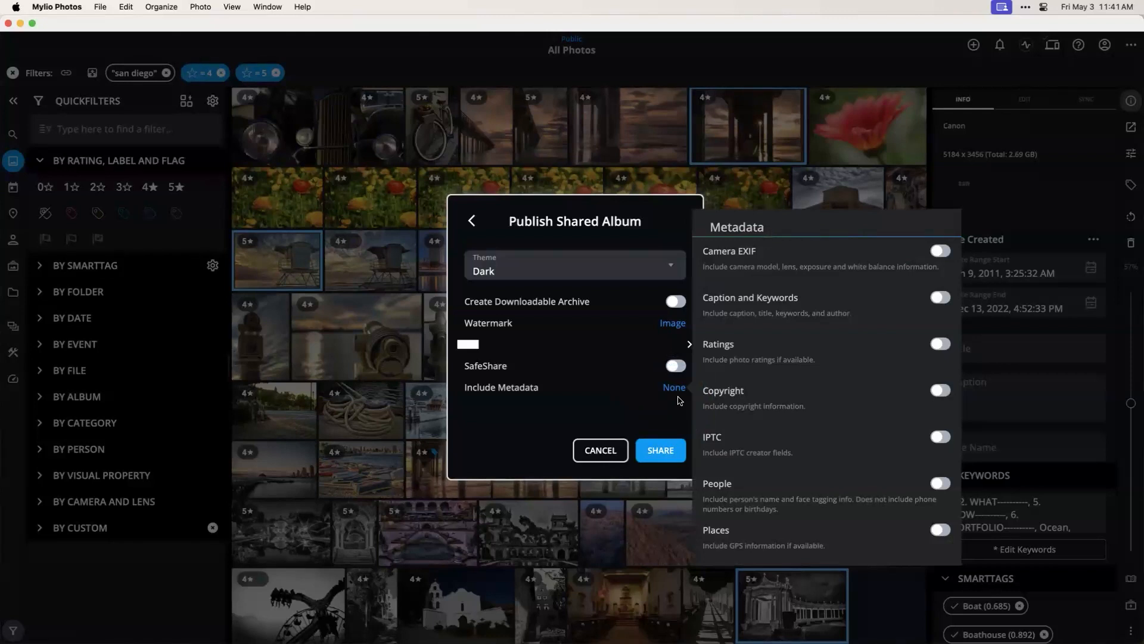
click(936, 530)
click(939, 485)
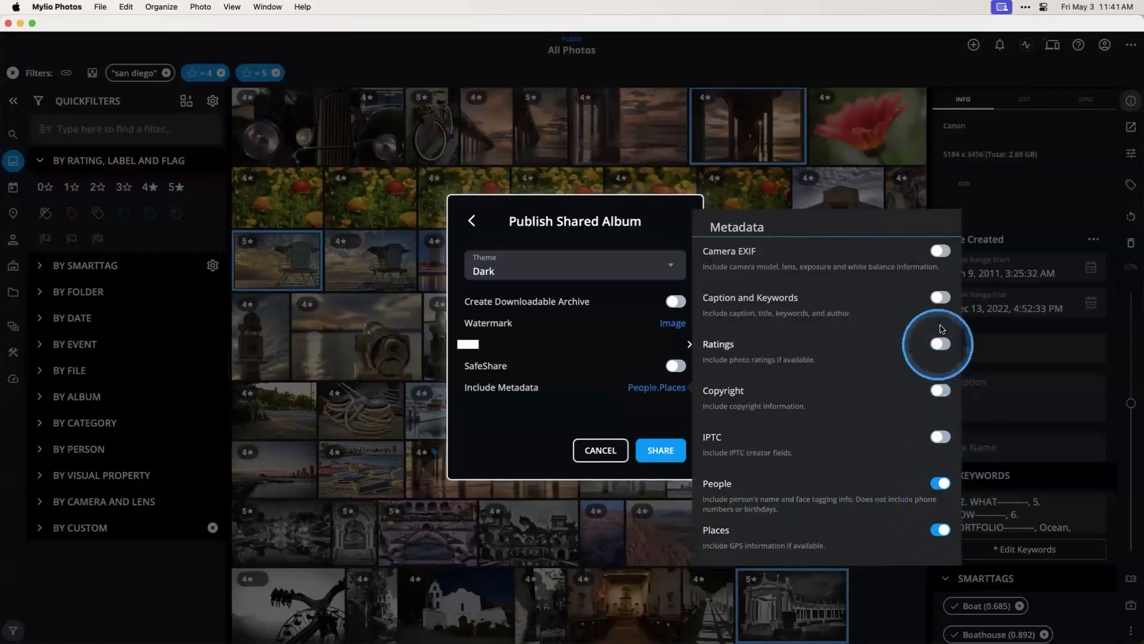
click(940, 297)
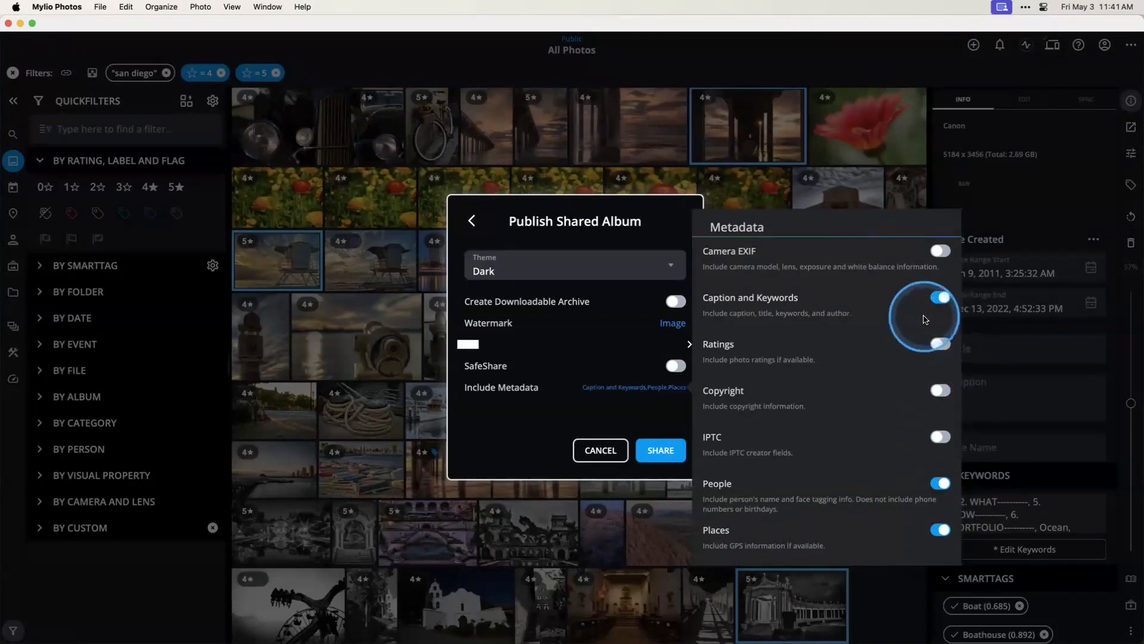
click(940, 344)
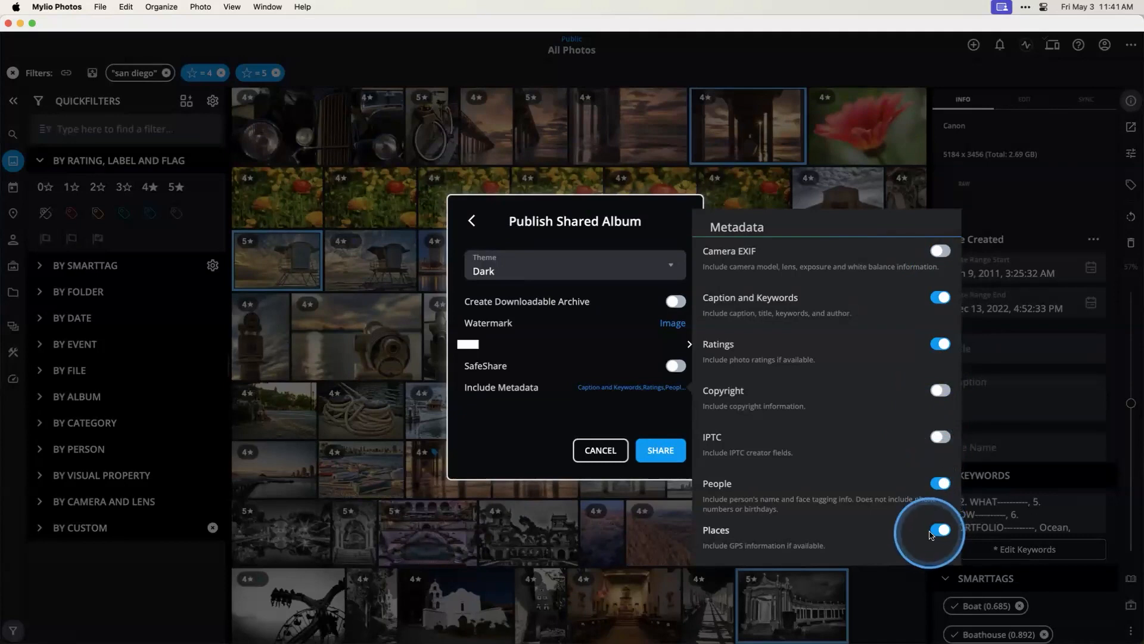
Exclude the Places, People and Ratings metadata from the shared album, and include IPTC, Copyright and Camera EXIF instead
click(931, 534)
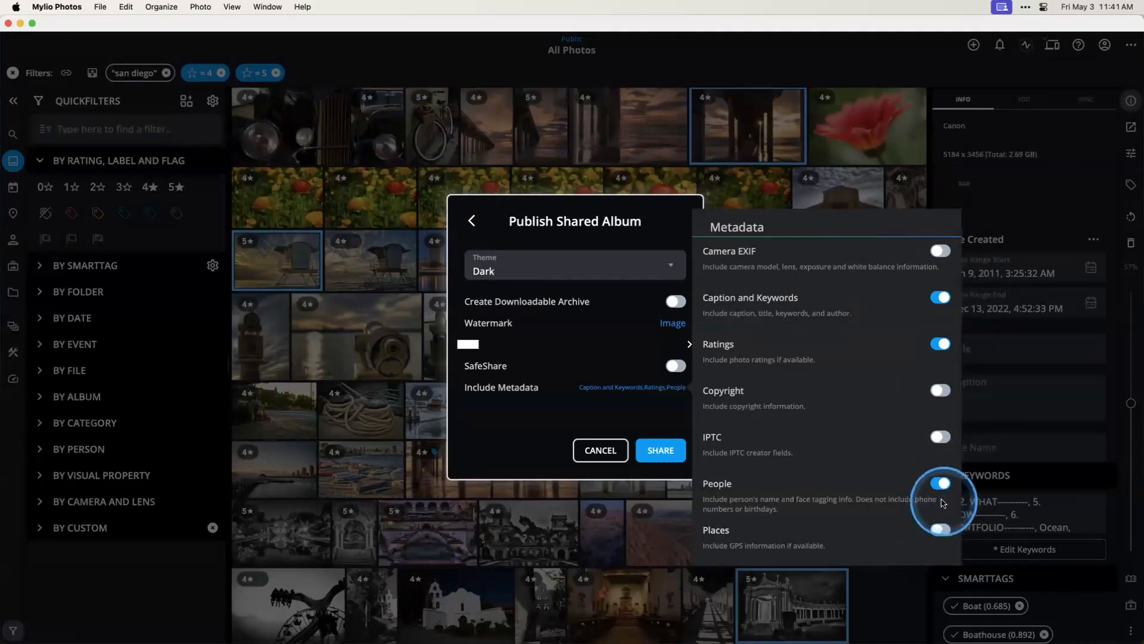
click(941, 485)
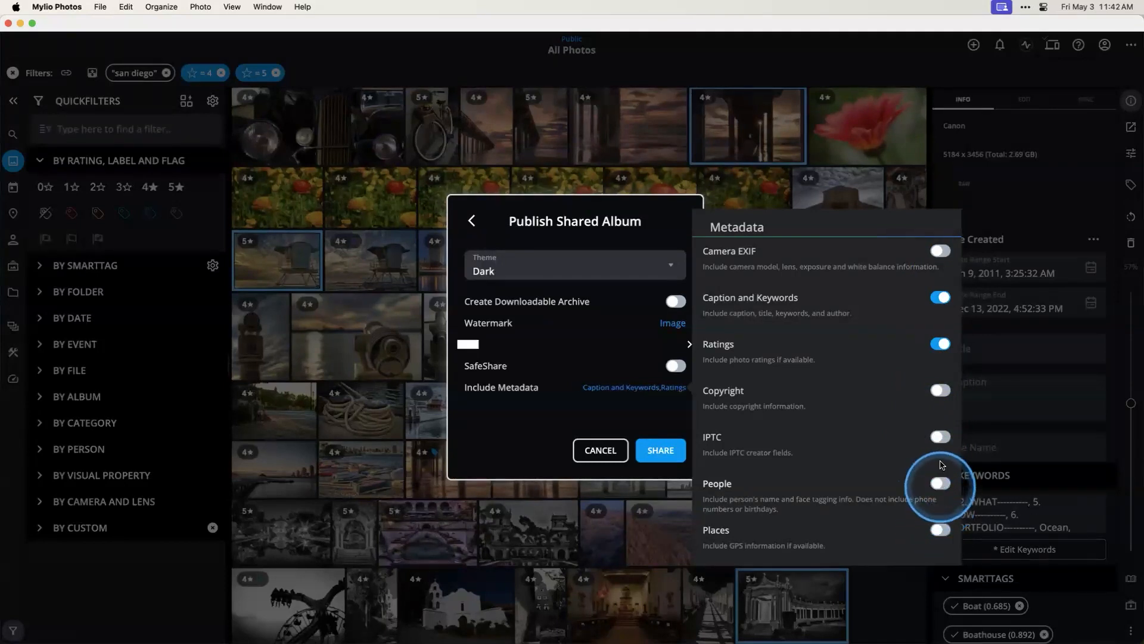
click(941, 436)
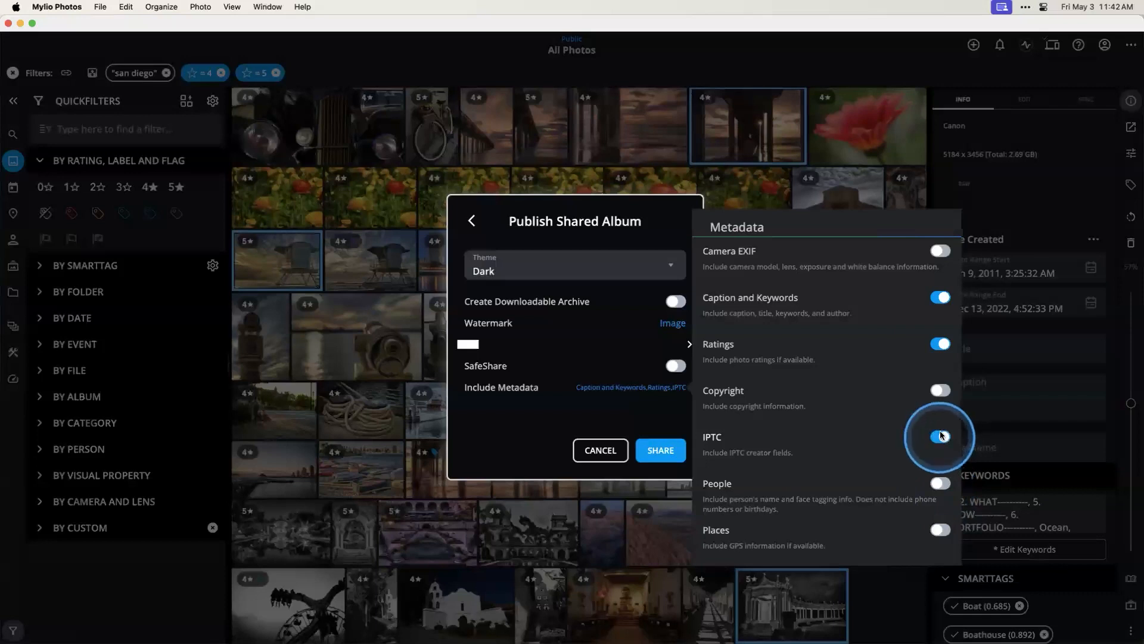
click(940, 391)
click(940, 345)
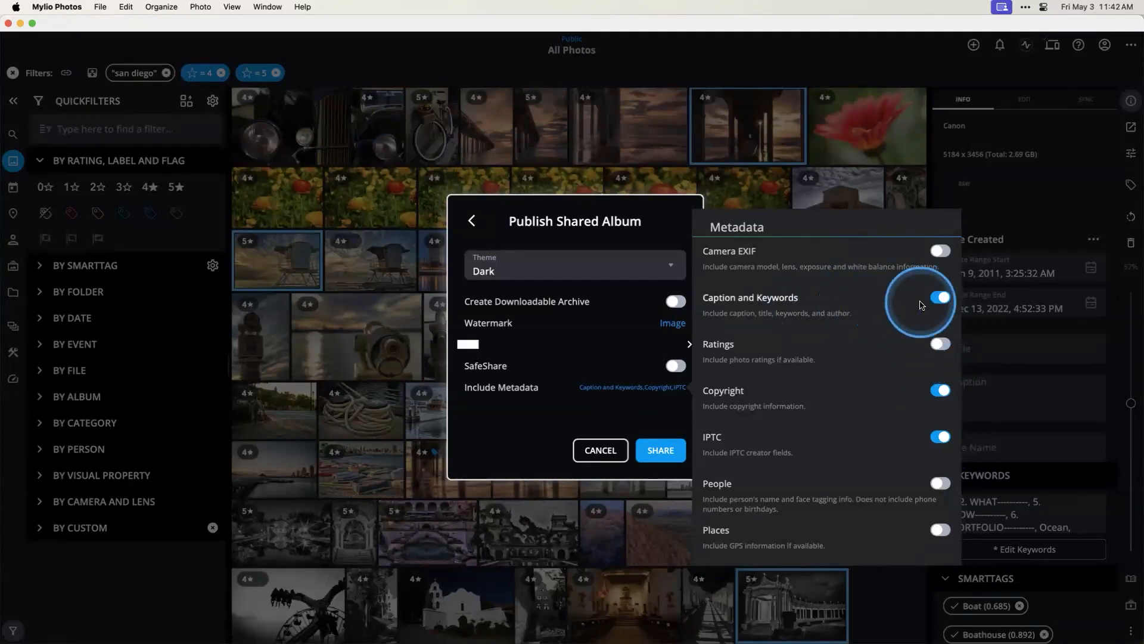
click(940, 251)
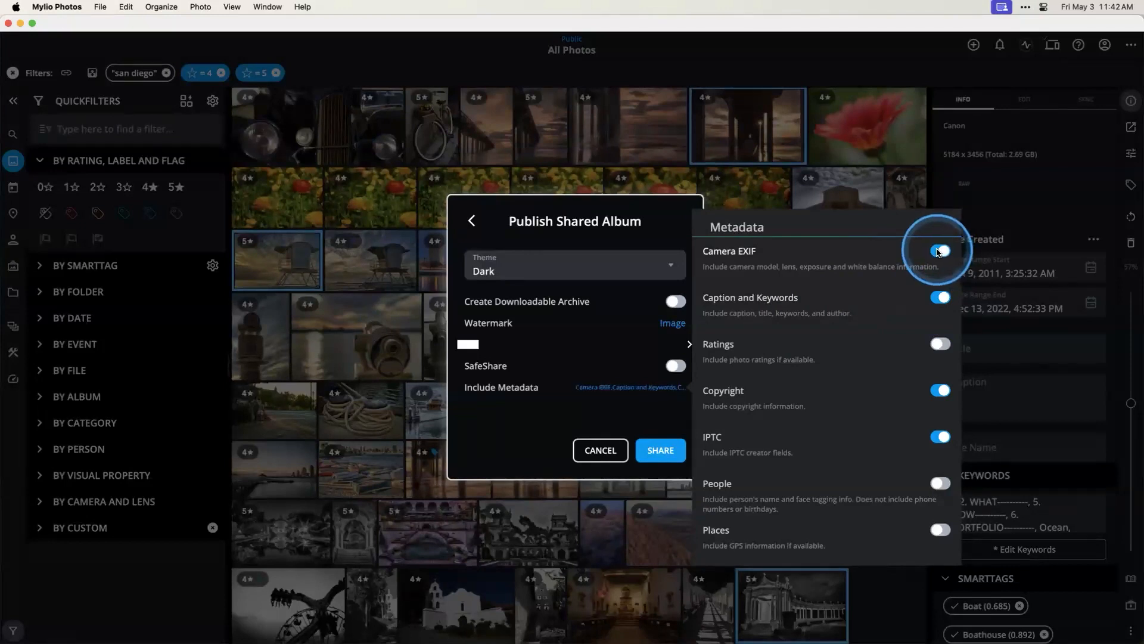
click(634, 405)
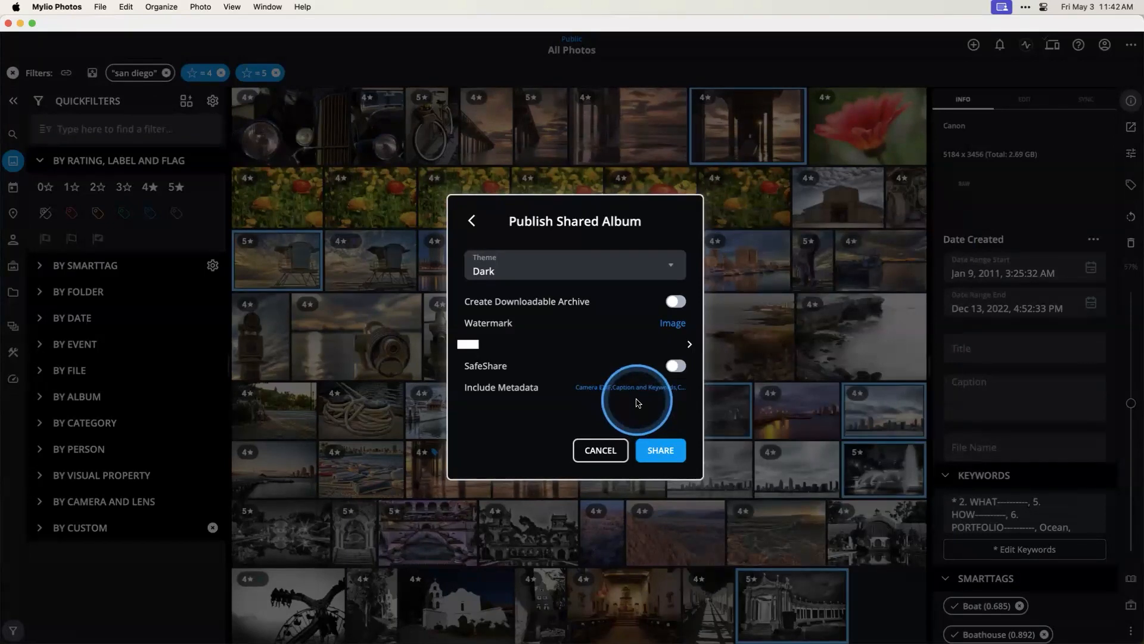
Publish the shared album and open its shareable link in Safari
click(589, 435)
click(667, 450)
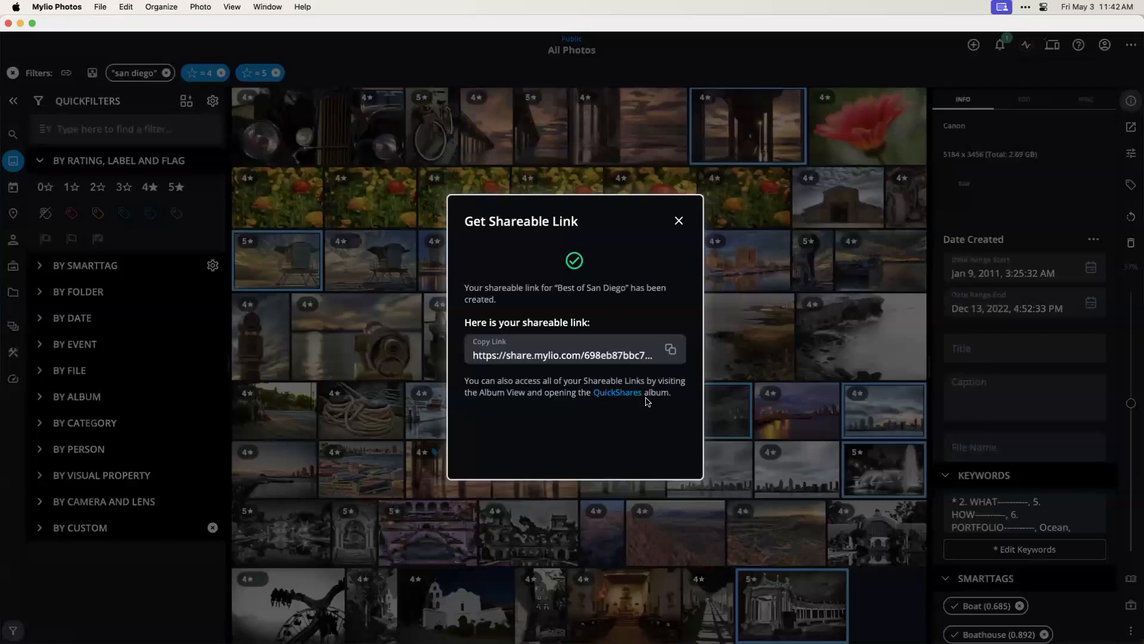
click(543, 356)
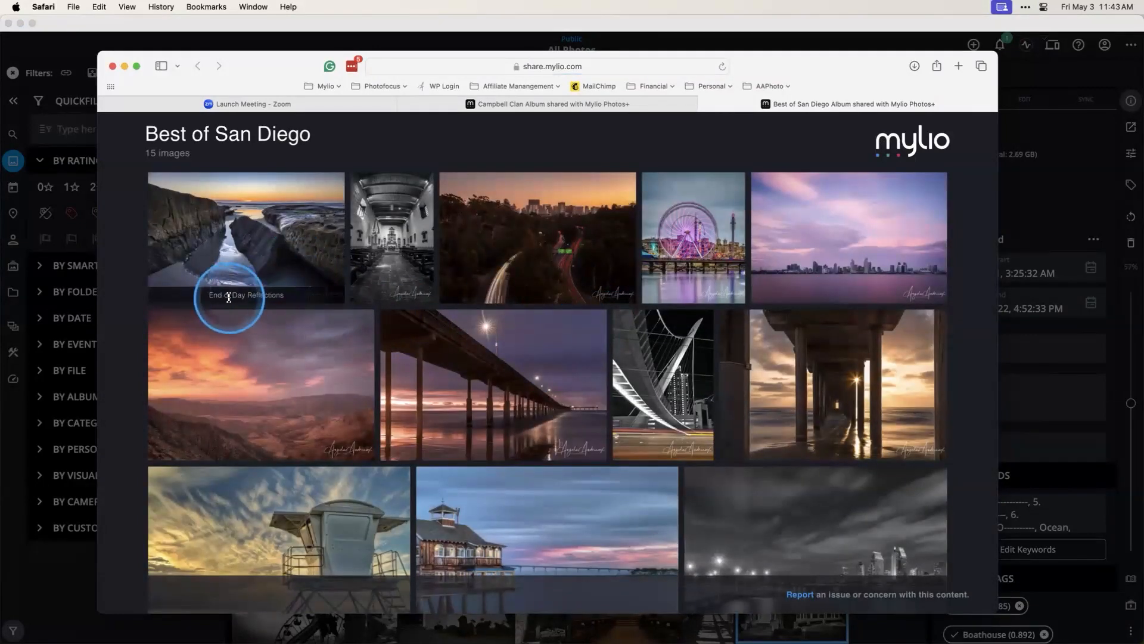
Open the End of Day Reflections photo in the shared web album and read through its camera and copyright information
click(236, 246)
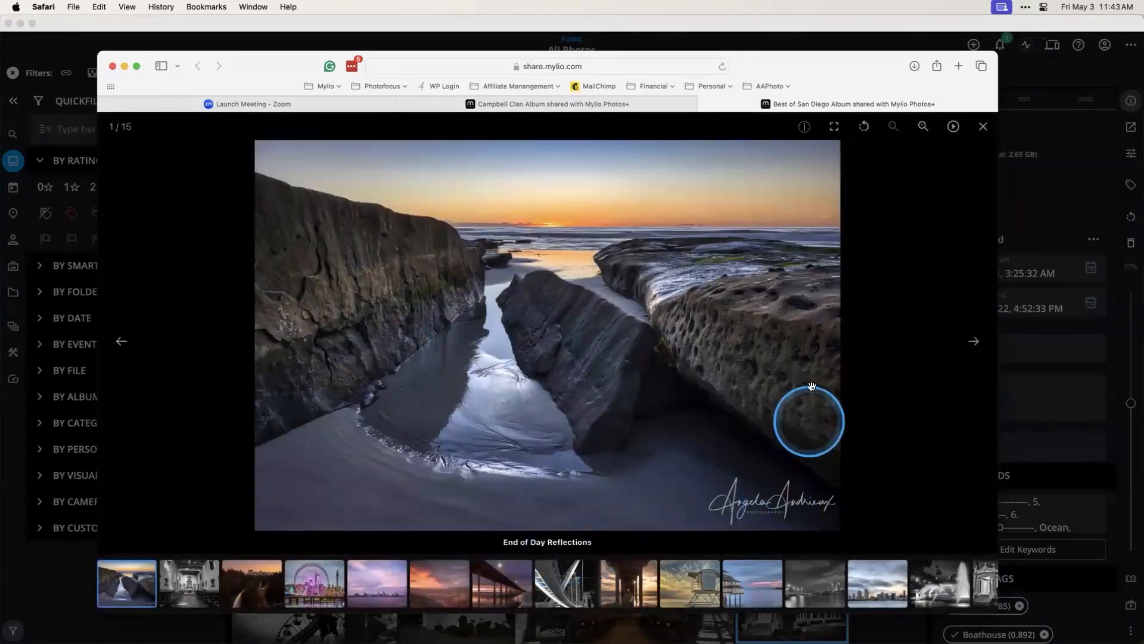
click(805, 127)
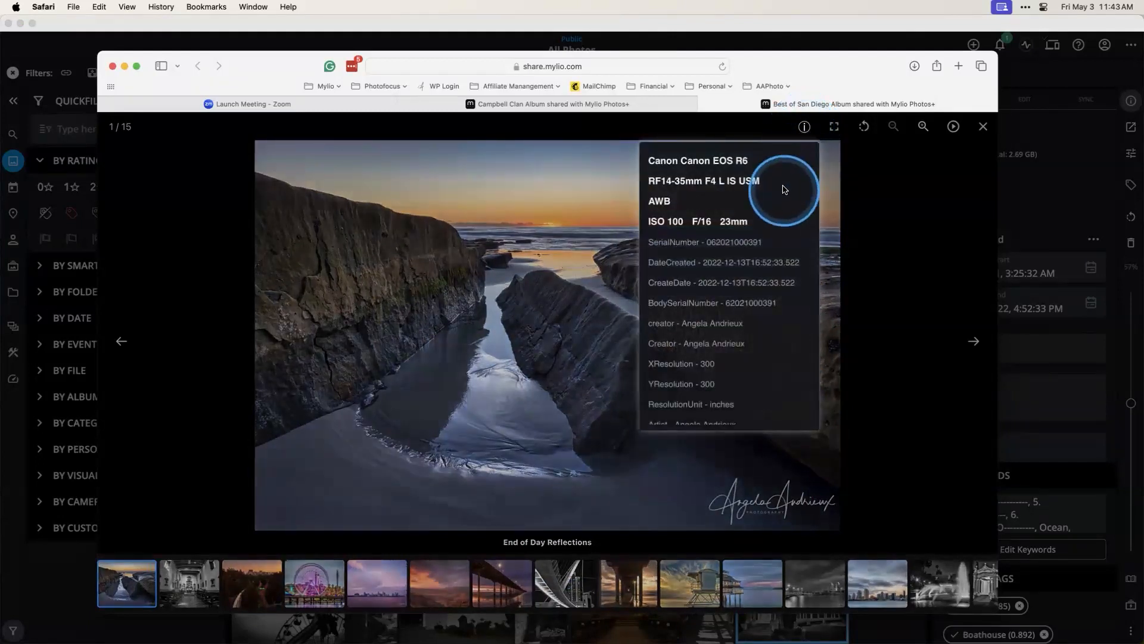
scroll(773, 181, down, 5)
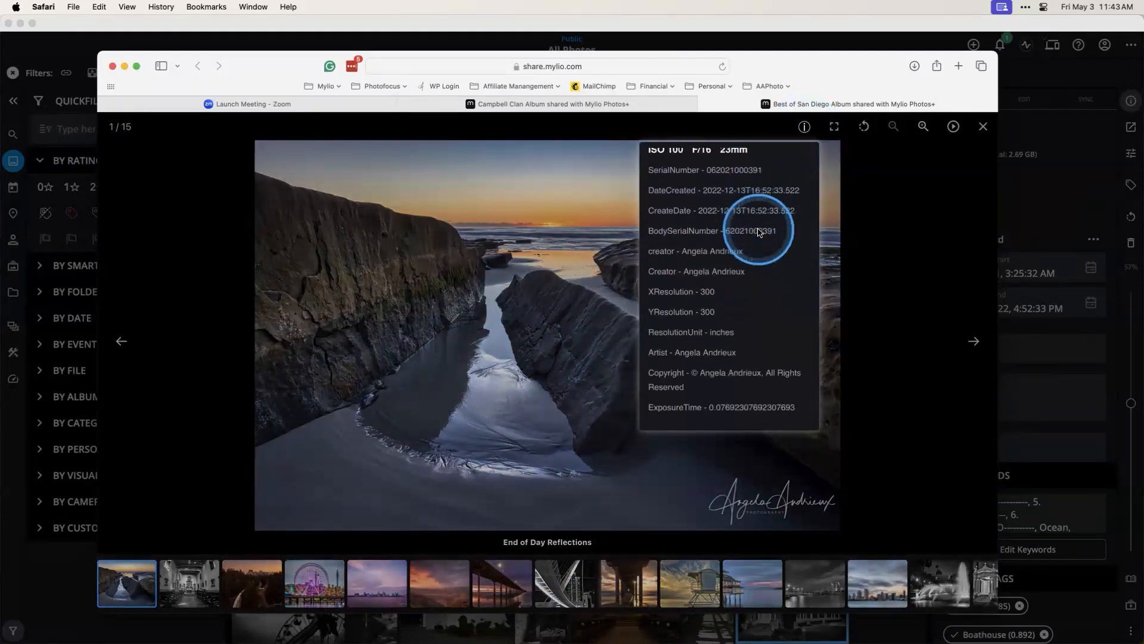
scroll(759, 232, down, 6)
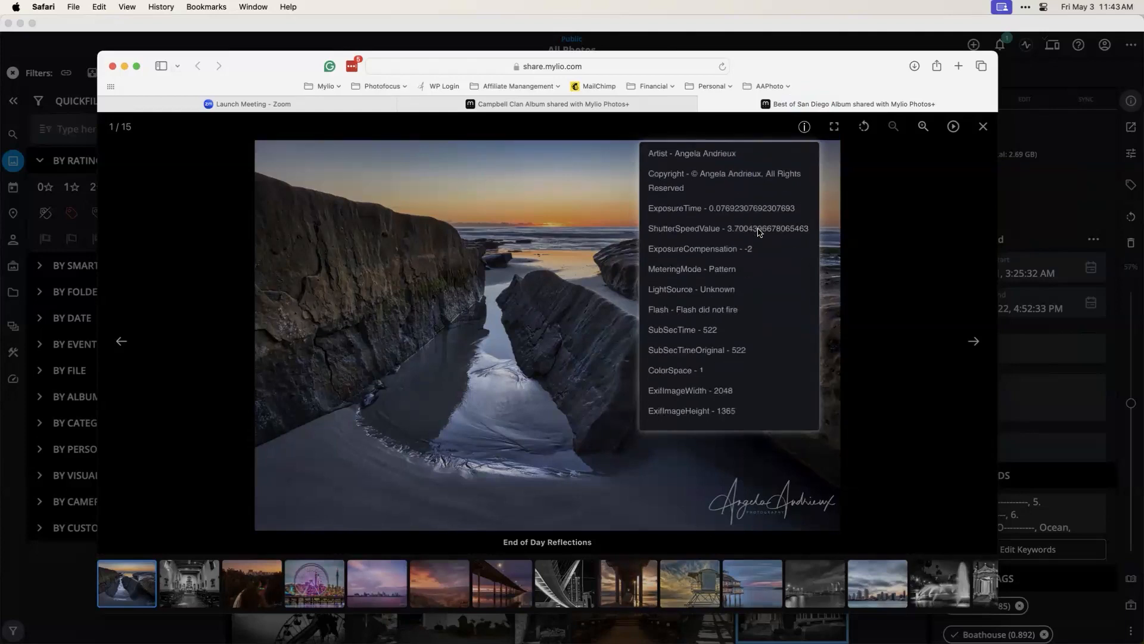
Close the photo information and browse the shared web album forward to the fifth photo, the pink sunset skyline
click(923, 263)
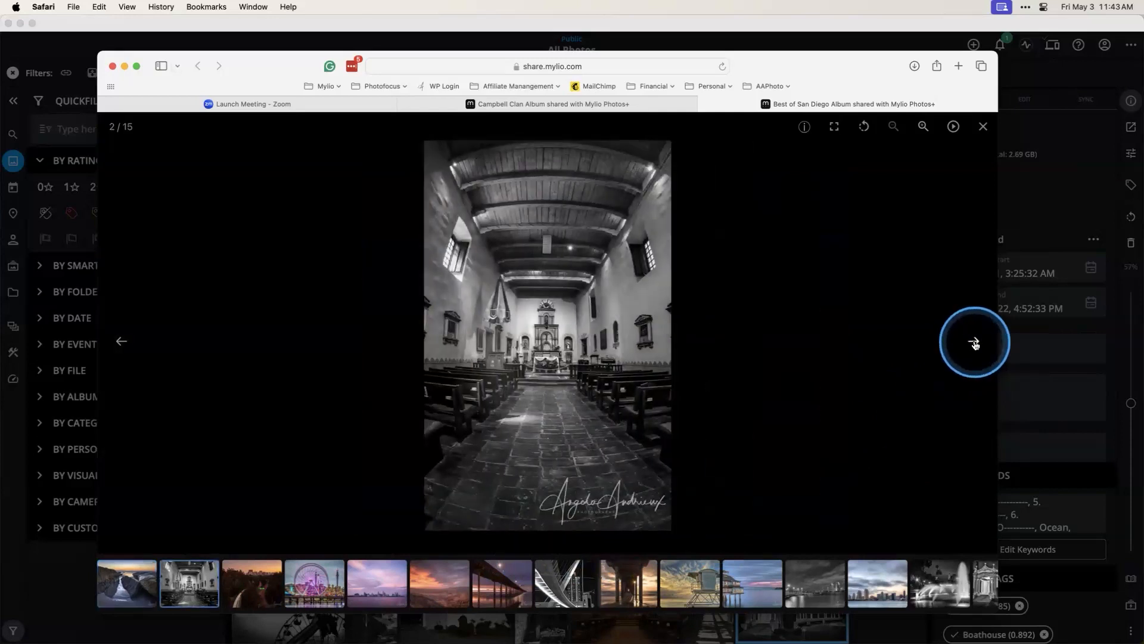
click(975, 344)
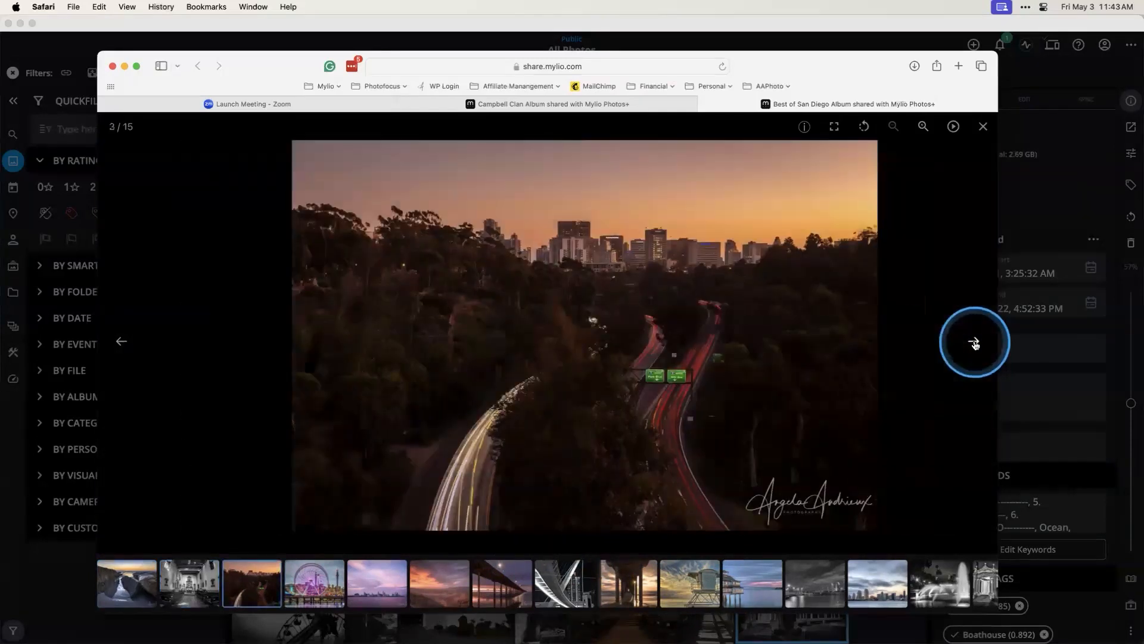
click(975, 344)
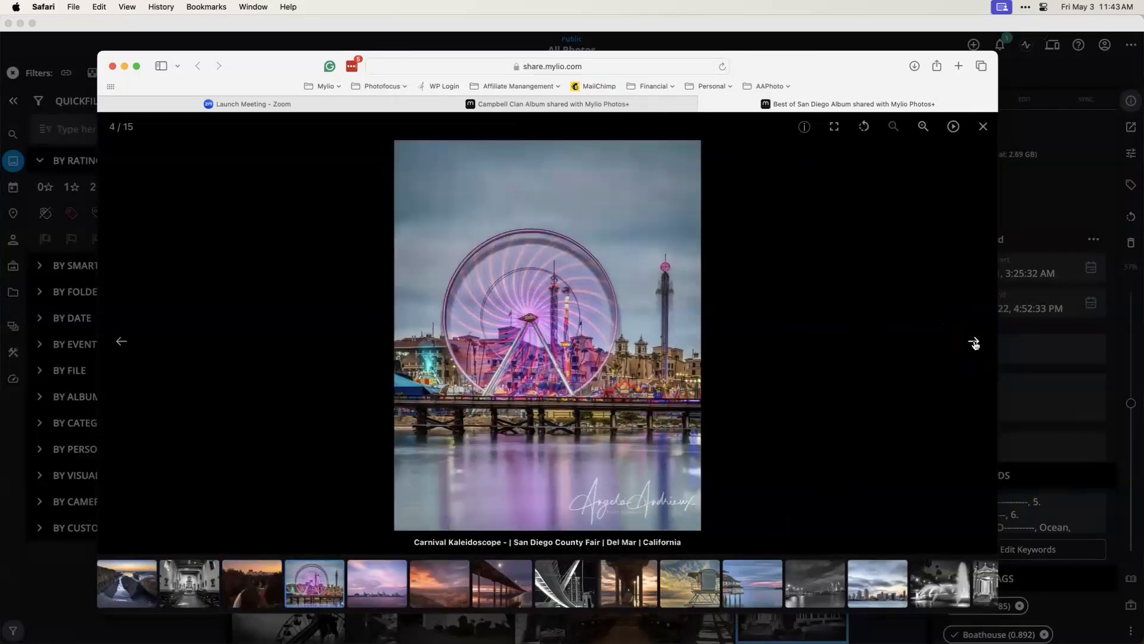
click(975, 344)
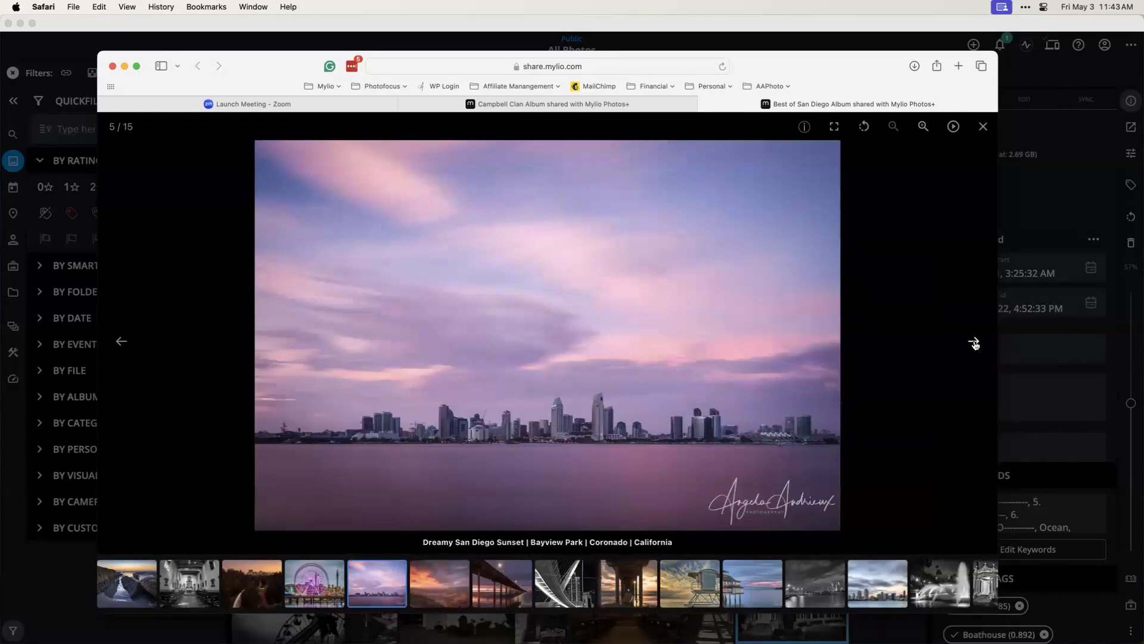
Return to Mylio Photos and dismiss the shareable link dialog
click(1020, 198)
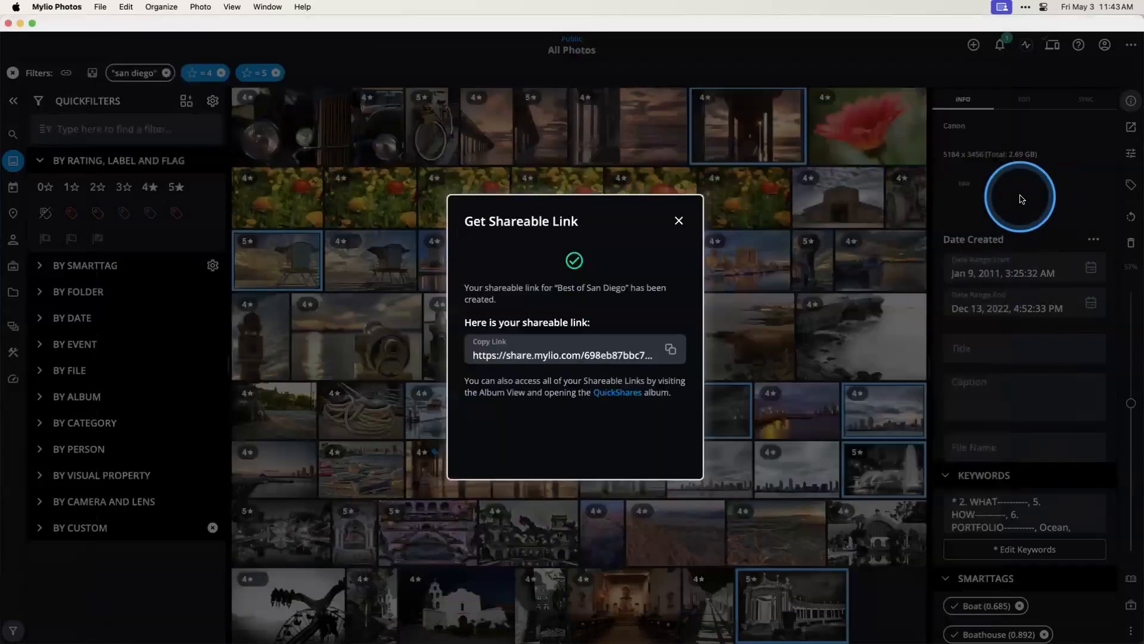
click(679, 221)
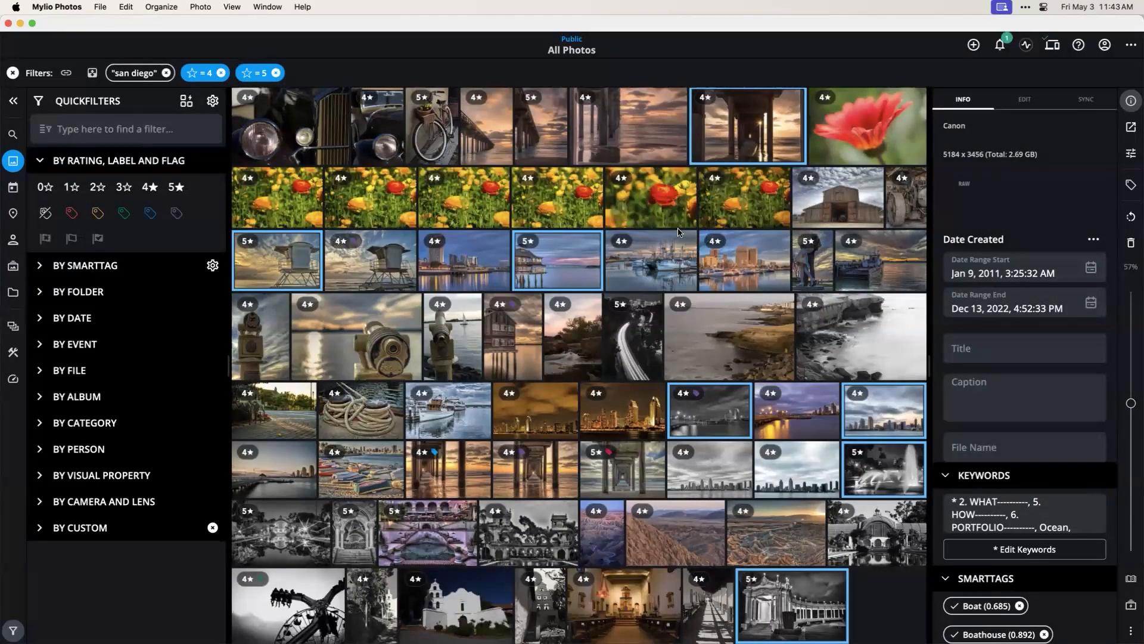
click(382, 224)
Go to the Albums view and open the Best of San Diego album inside QuickShares
click(13, 267)
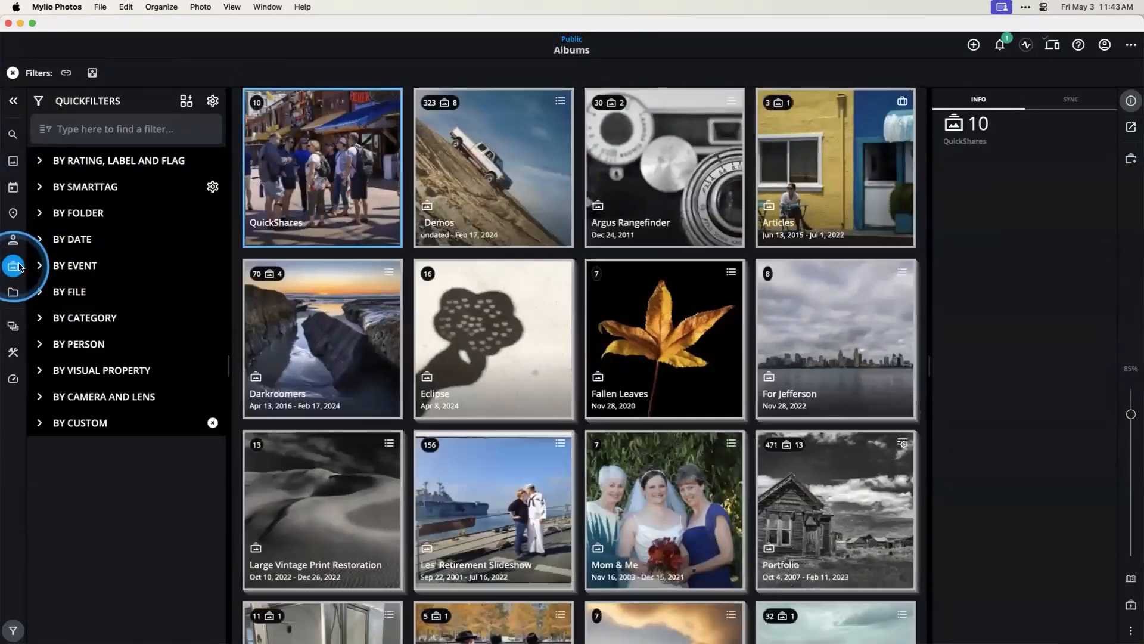
click(331, 305)
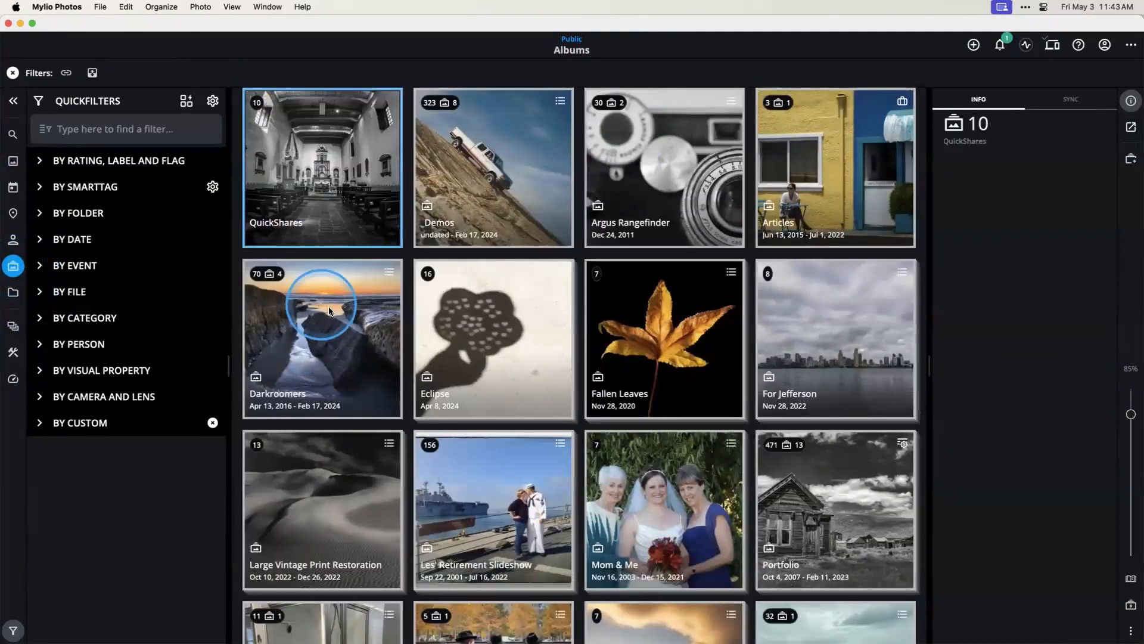
click(267, 234)
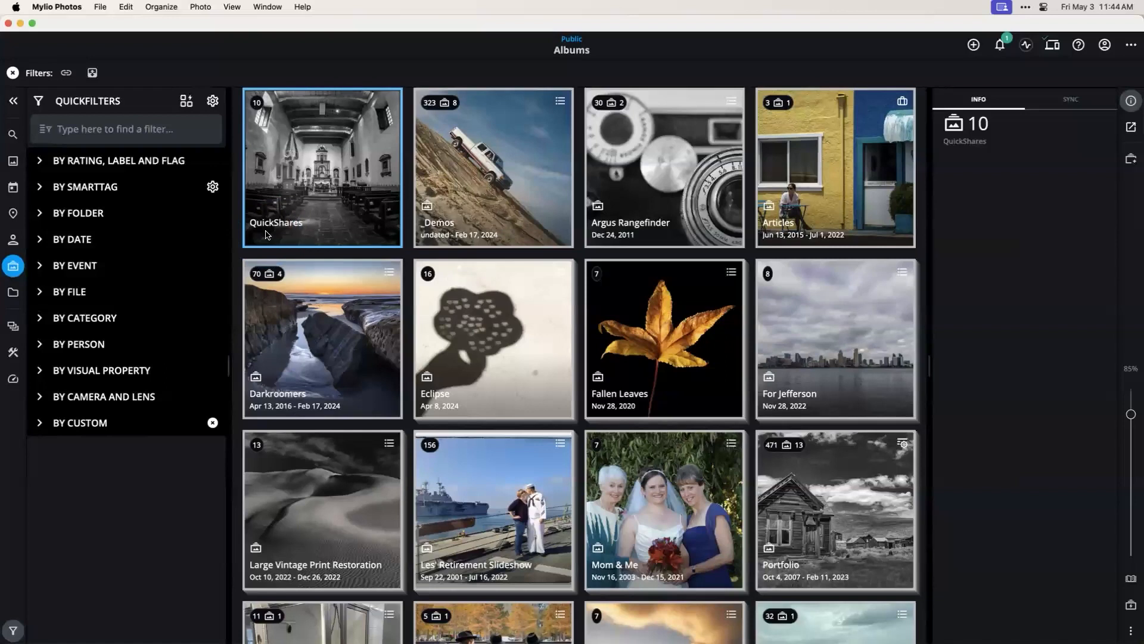
double_click(307, 183)
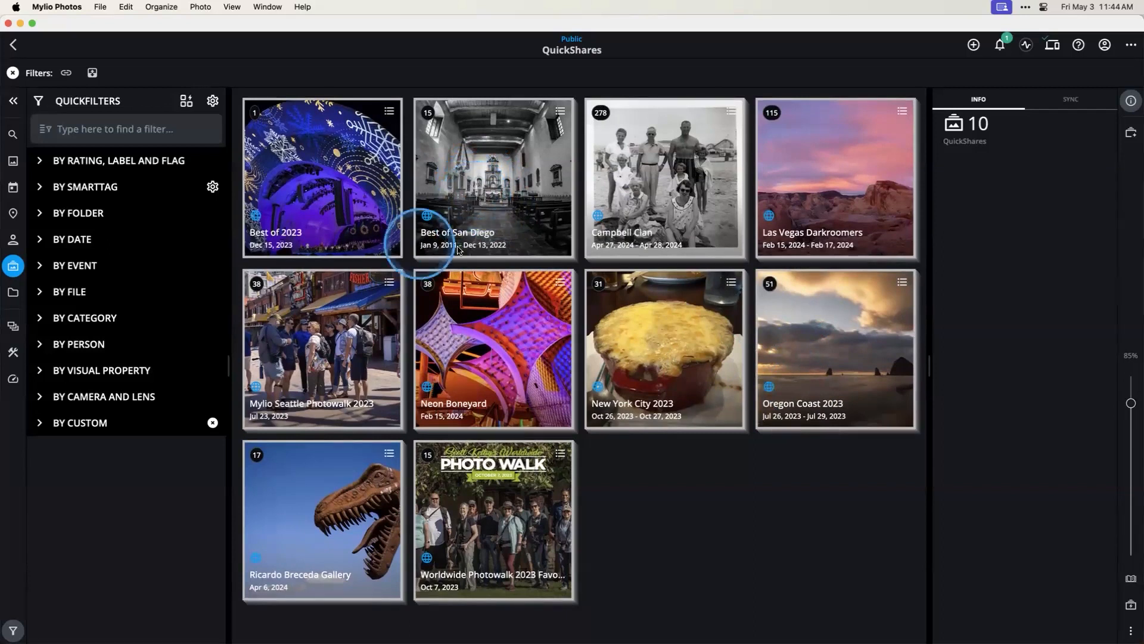
click(496, 205)
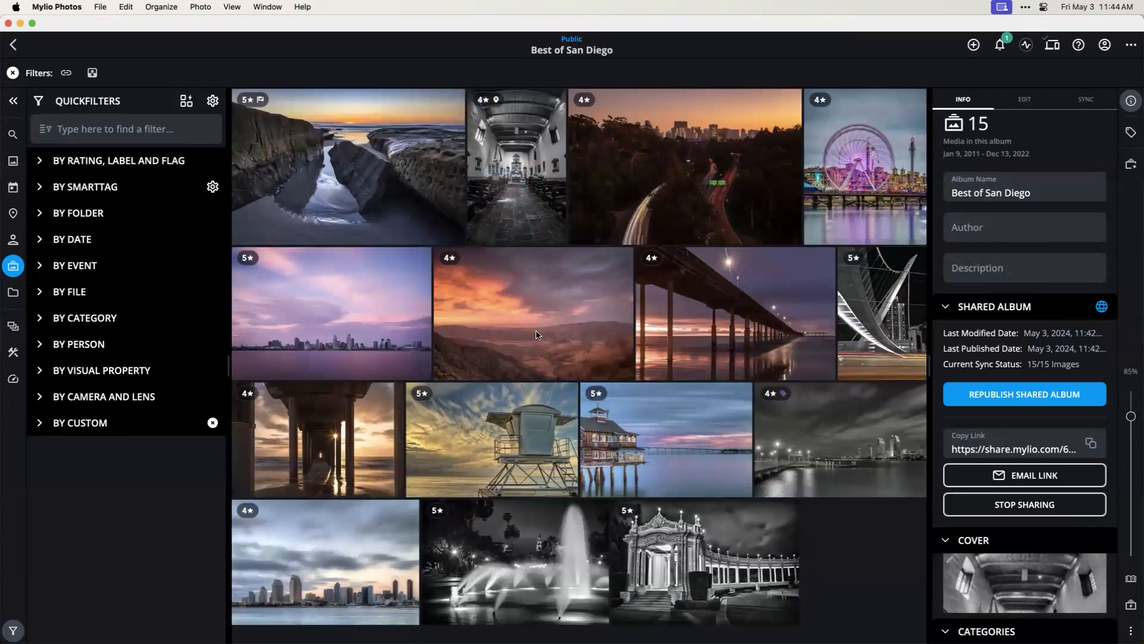
Title the black-and-white mission interior photo "Mission San Diego"
click(502, 203)
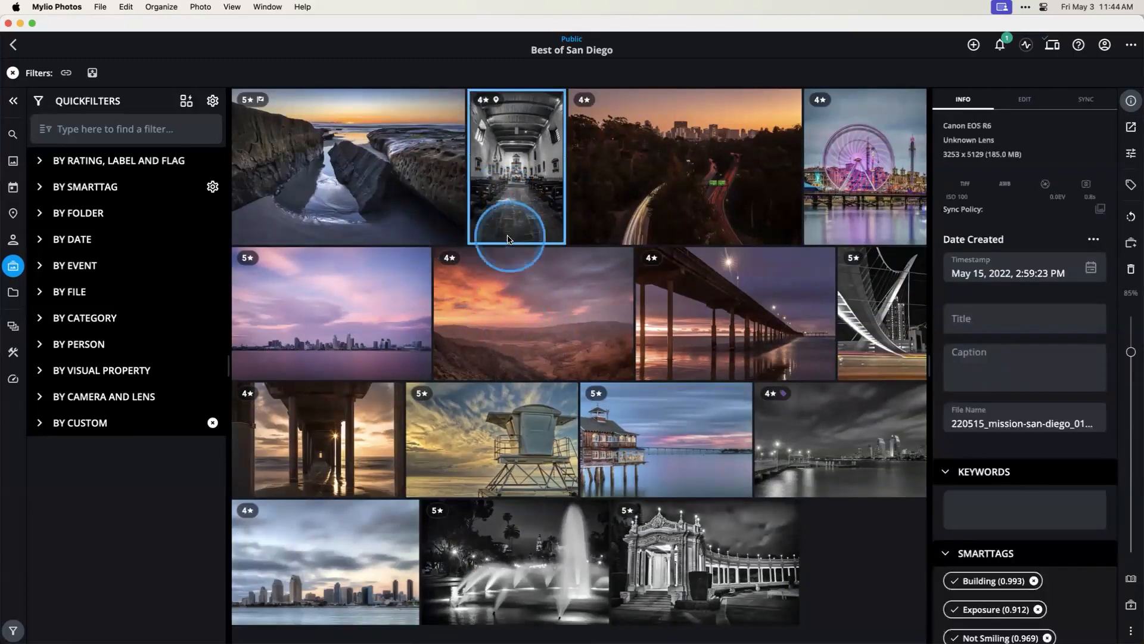
click(978, 318)
text(Mission San Diego)
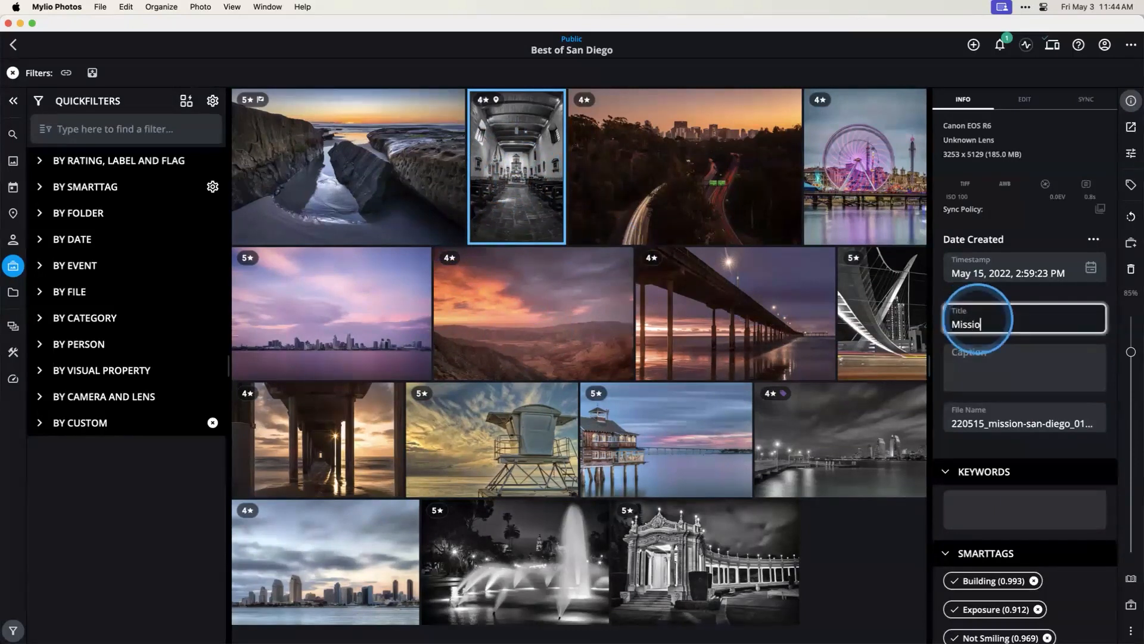
click(984, 356)
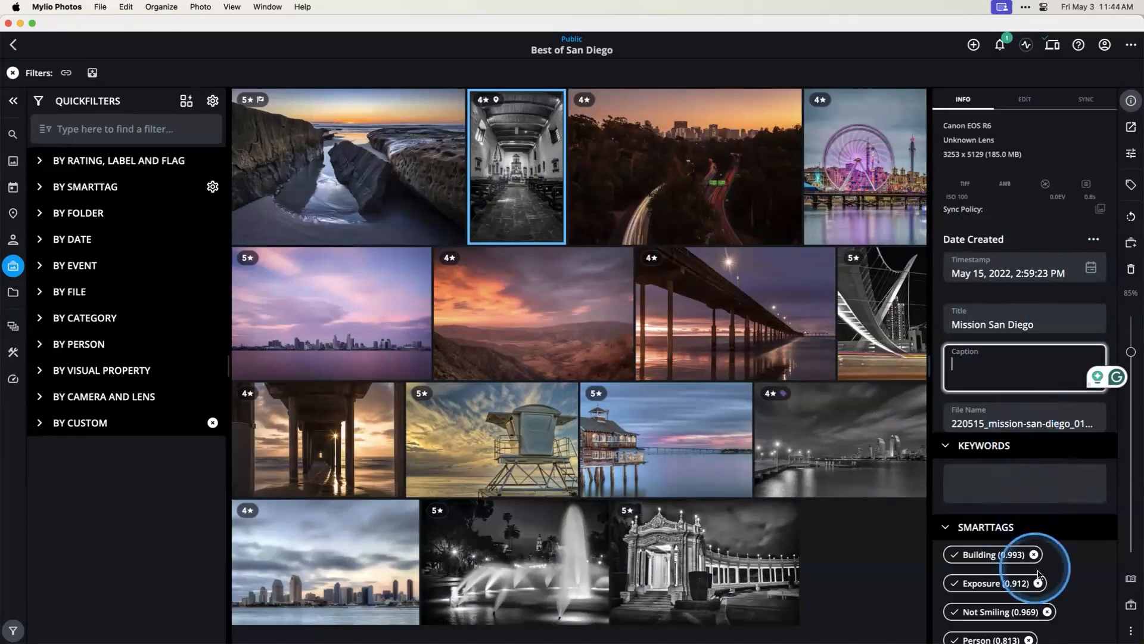
Deselect all photos and review the Shared Album details in the Best of San Diego album information
click(1131, 631)
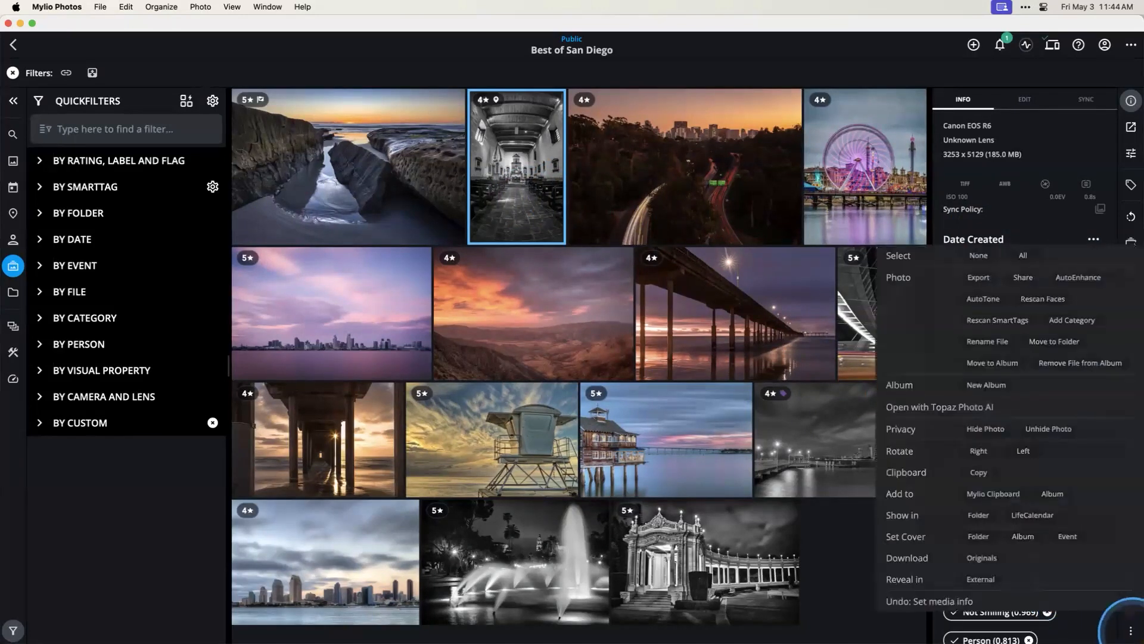
click(979, 256)
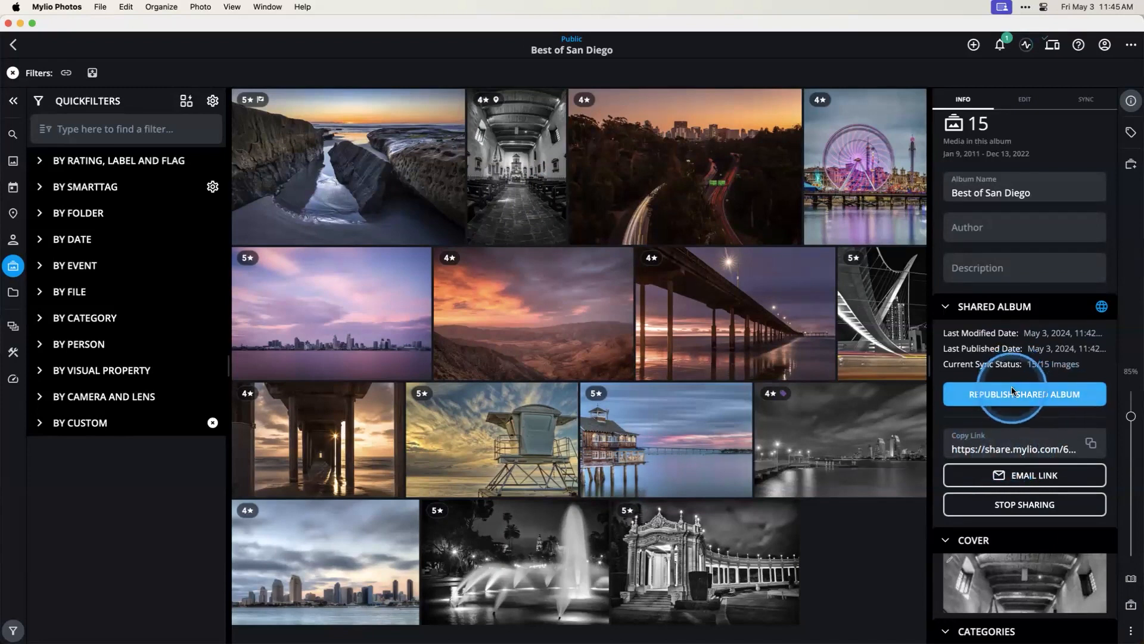
scroll(1010, 391, down, 1)
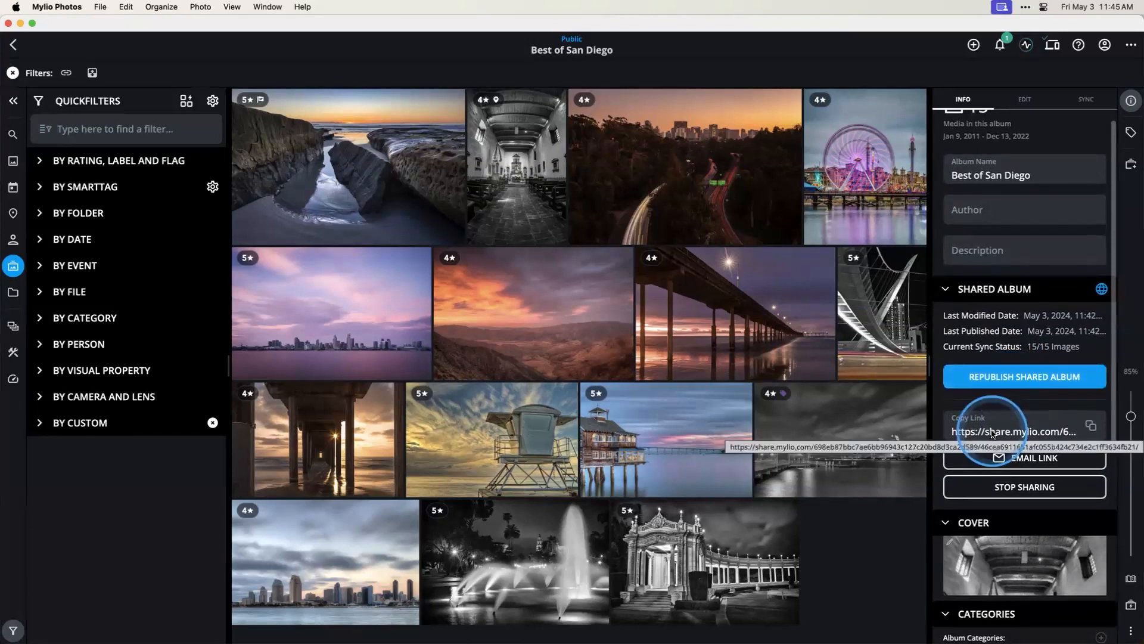
scroll(1014, 447, down, 1)
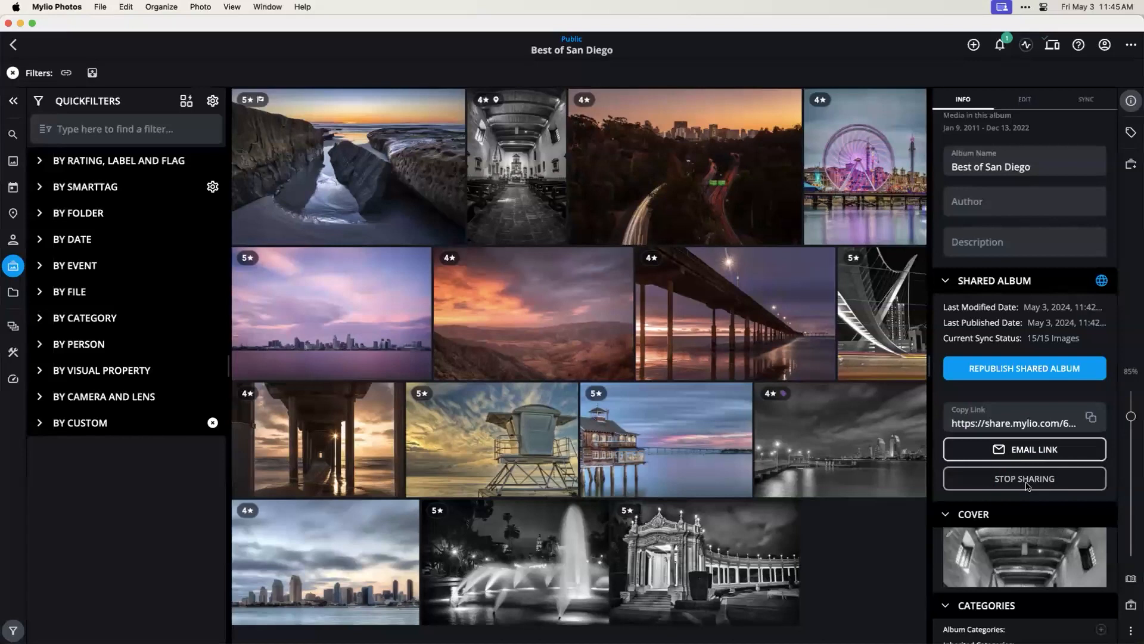
Switch to Safari, close the enlarged skyline photo, and look through the whole Best of San Diego web album
key(super+Tab)
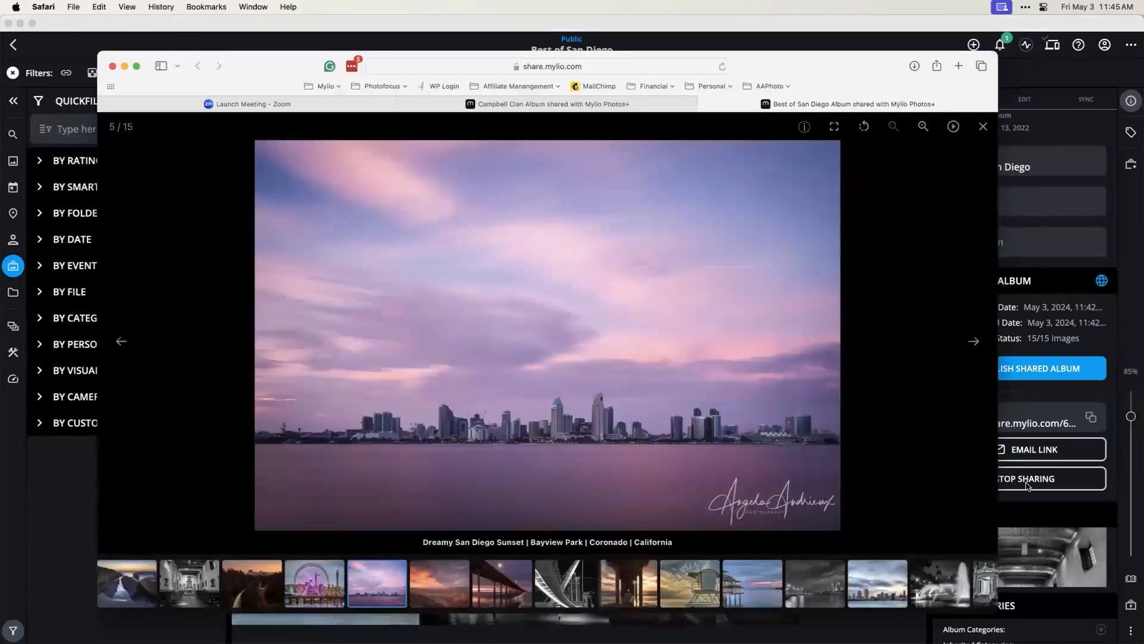
click(984, 128)
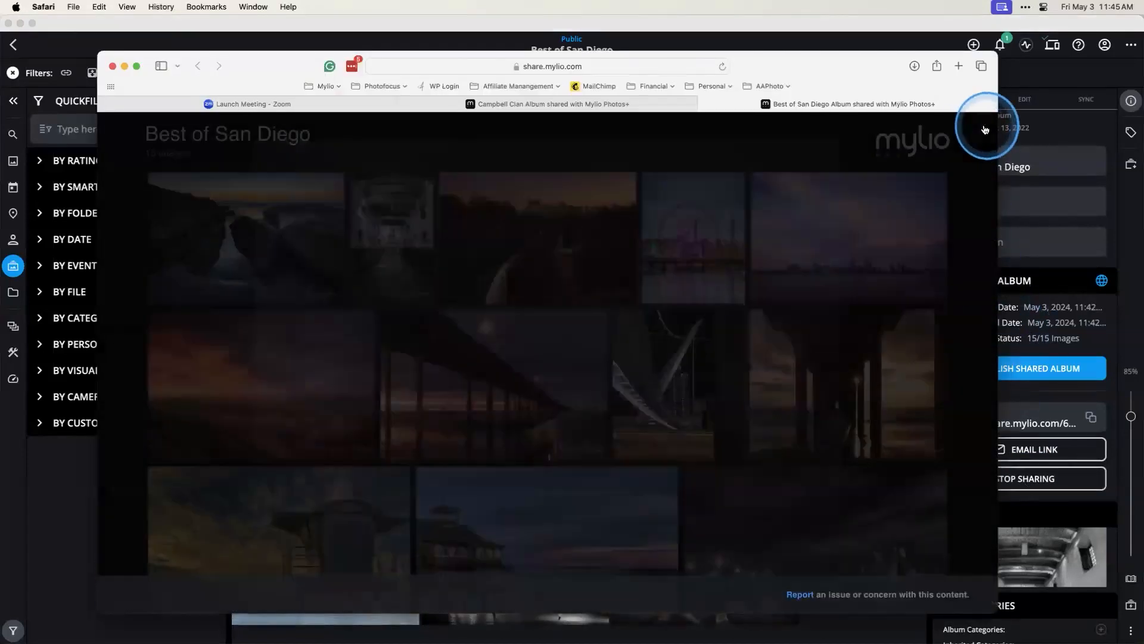
scroll(856, 200, down, 5)
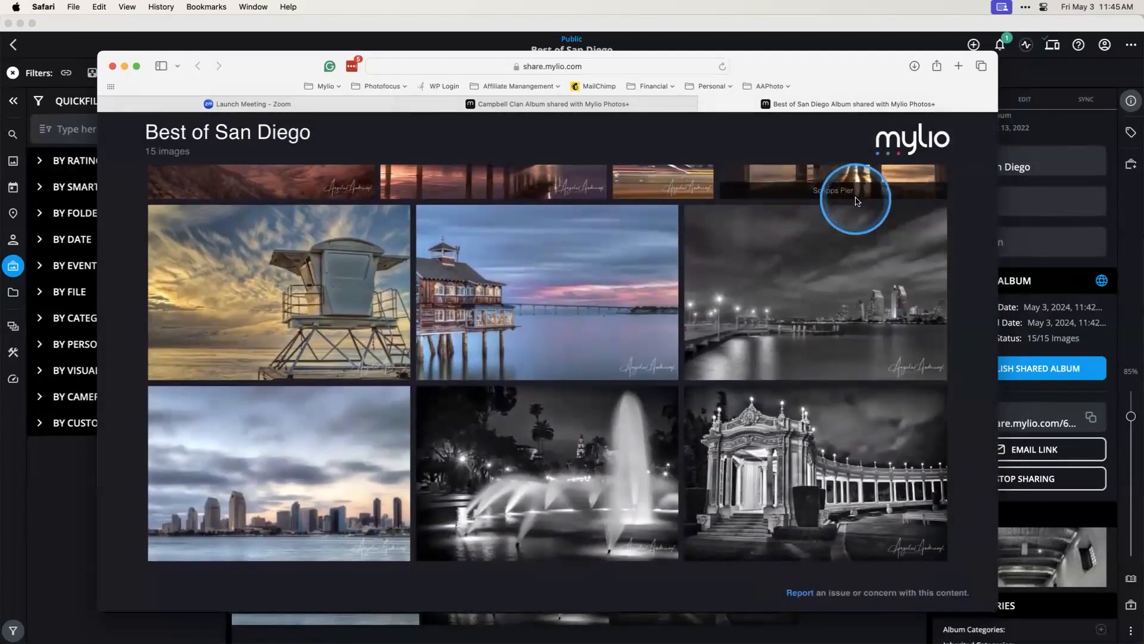
scroll(849, 244, up, 5)
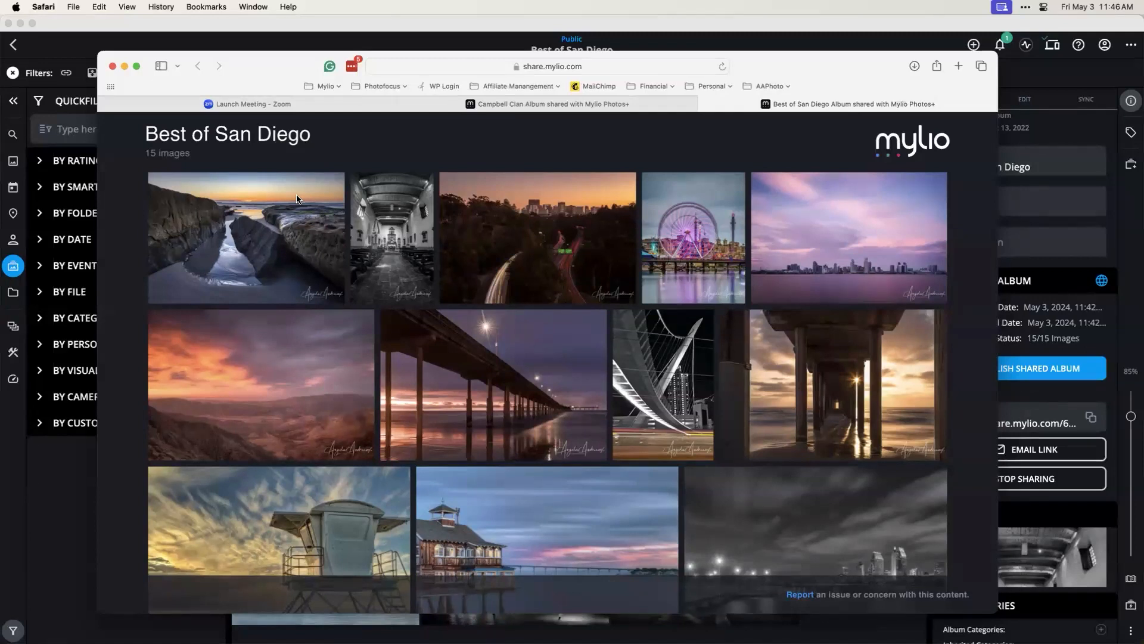
Return to Mylio Photos, check the album's sort setting, and move the black-and-white pavilion photo to the first position
click(82, 480)
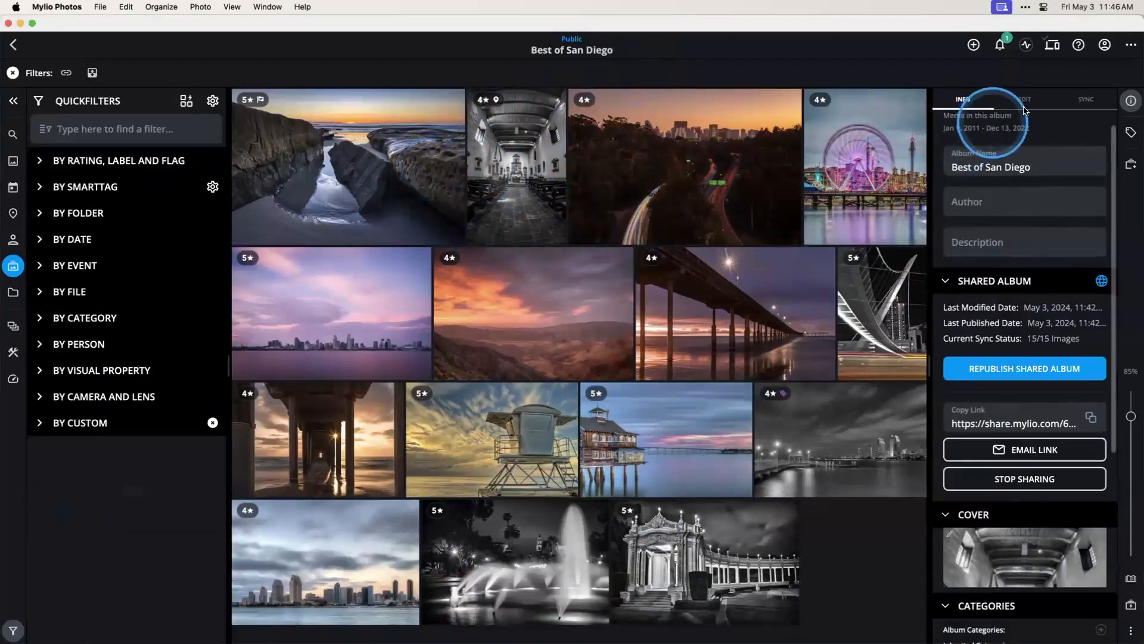
click(1131, 45)
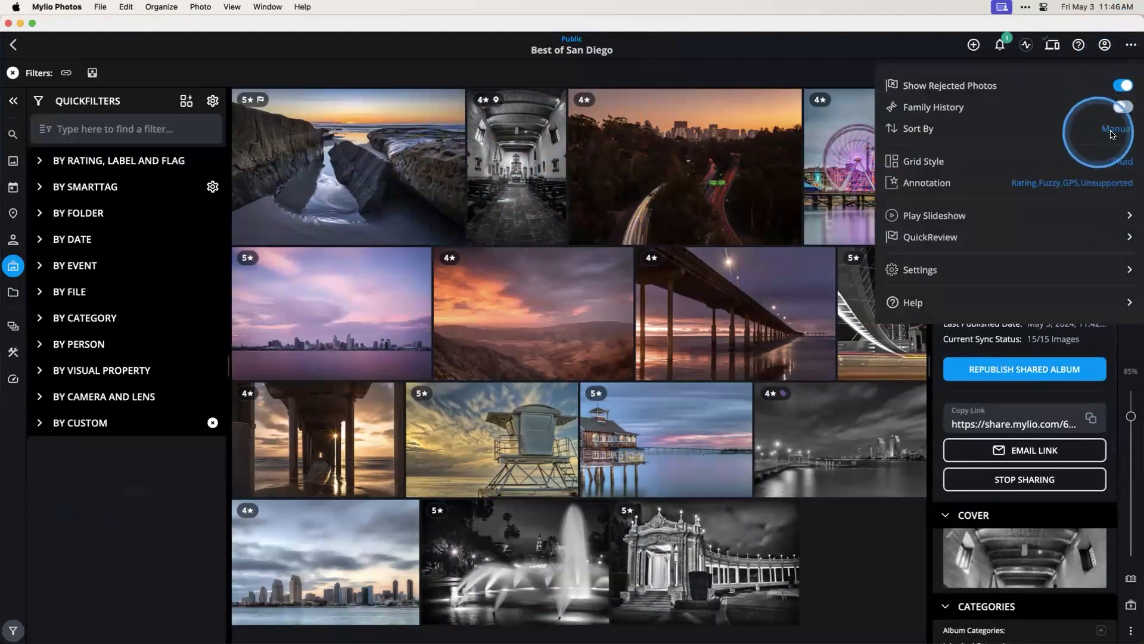
click(739, 347)
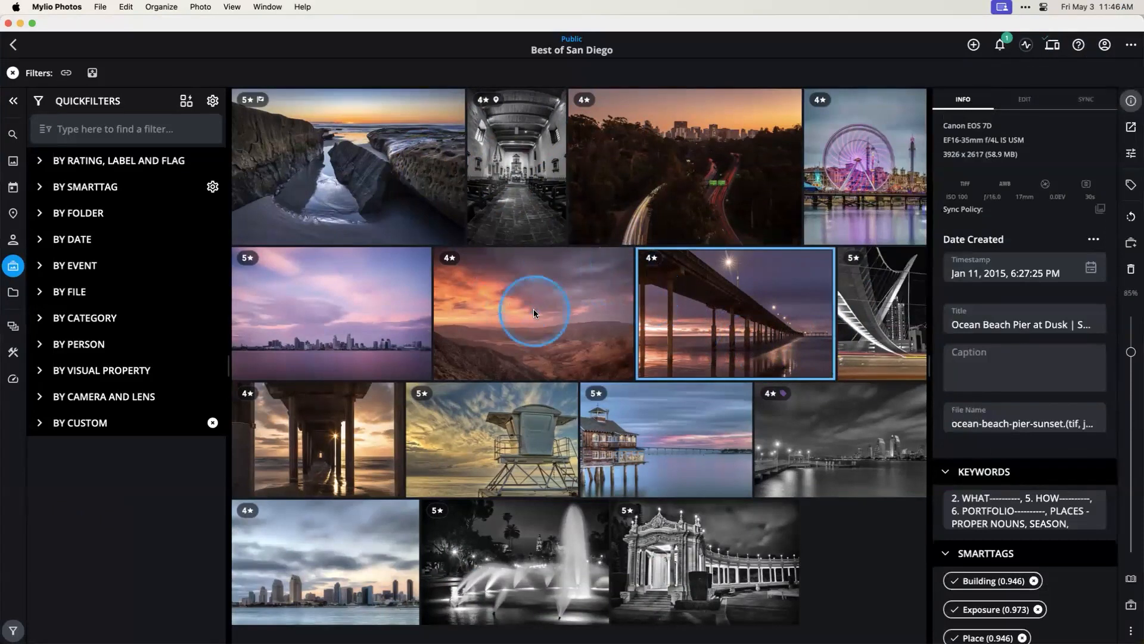
scroll(536, 429, down, 2)
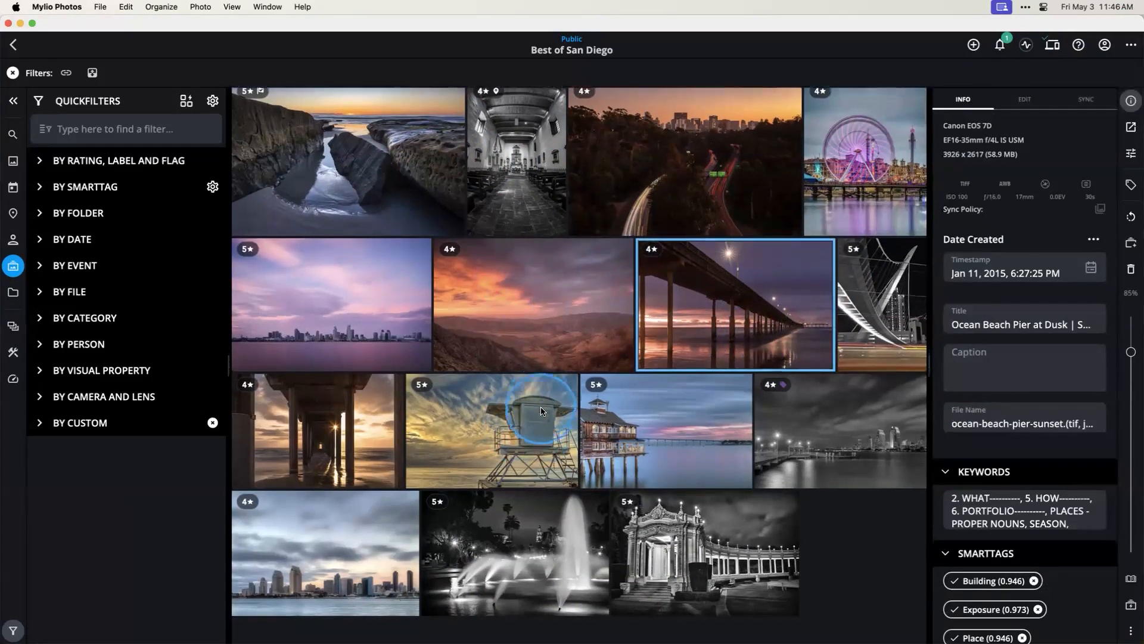
drag(689, 549, 250, 149)
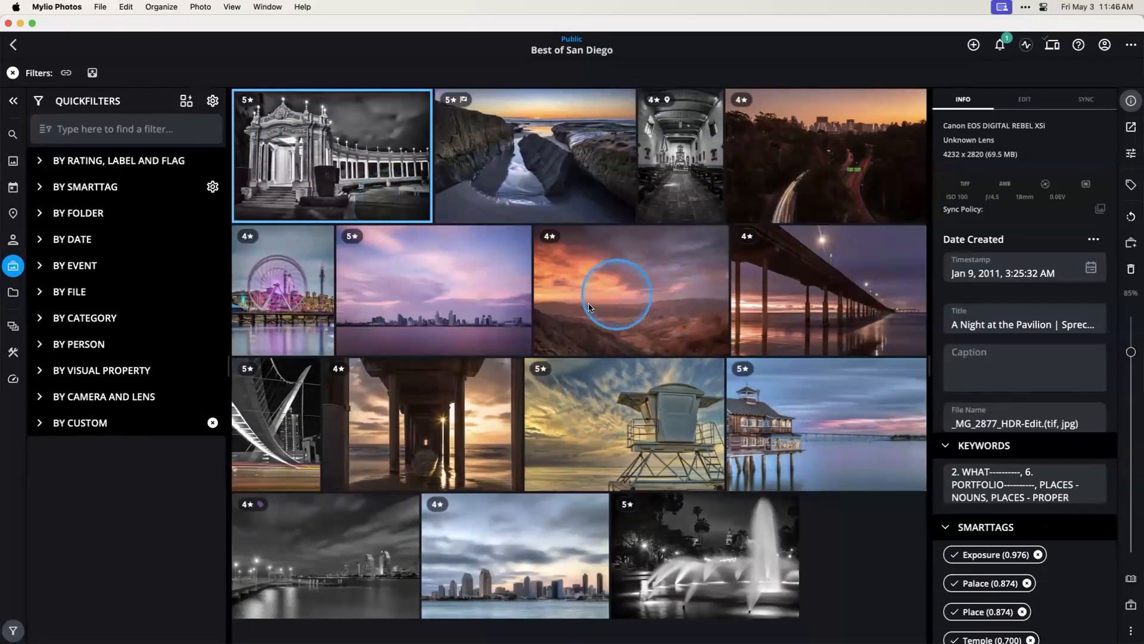
Move the desert sunset photo last, the white bridge before the pink skyline, and the black-and-white skyline before the pier cafe
click(620, 307)
drag(781, 524, 812, 536)
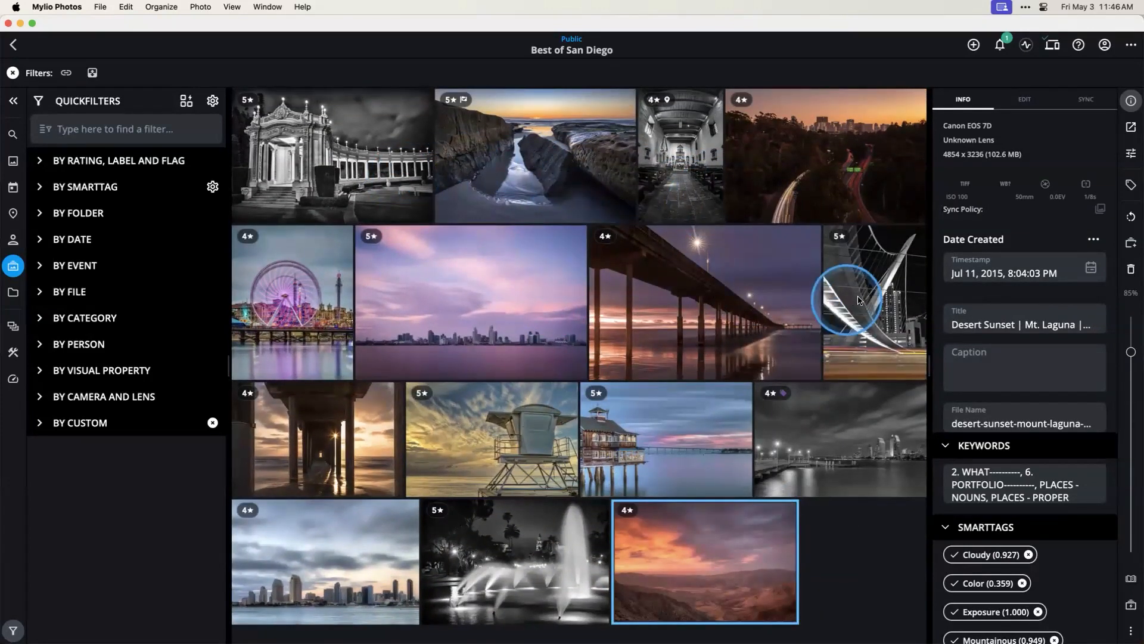
drag(870, 304, 349, 316)
drag(851, 479, 612, 451)
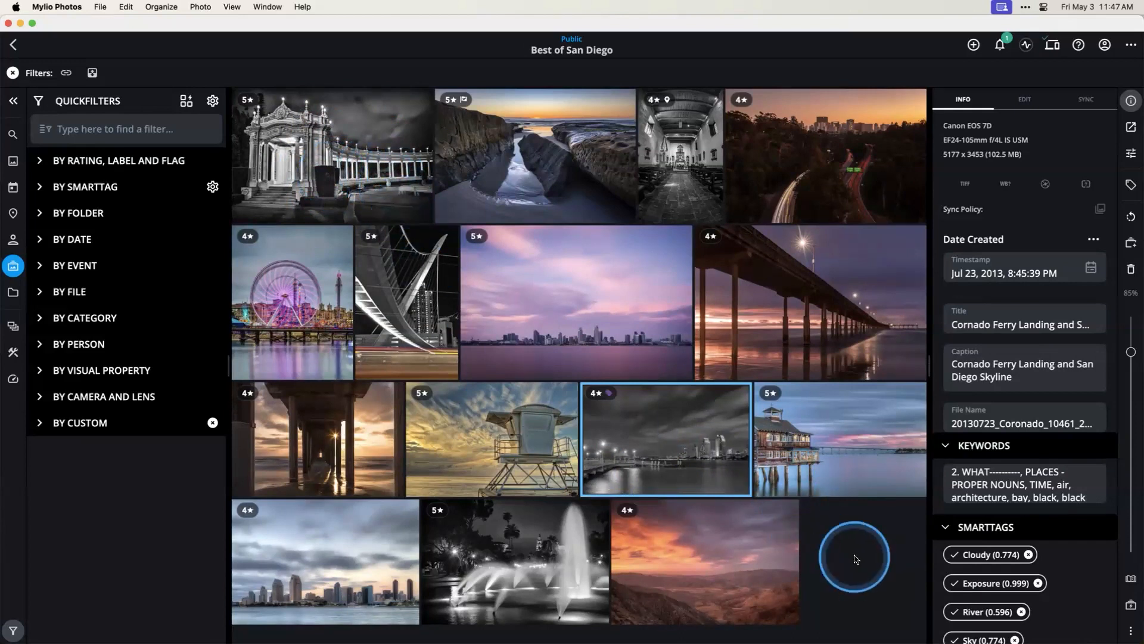
Deselect the photo and republish the shared album, agreeing to the Terms of Service and confirming the Right To Publish Content
click(849, 548)
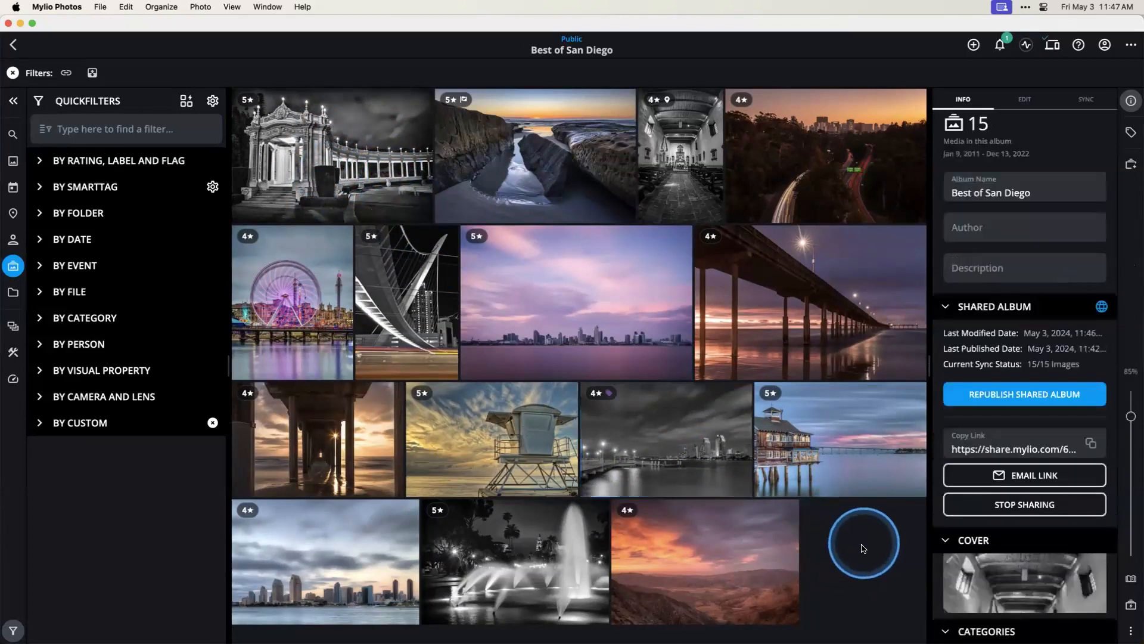
click(1131, 630)
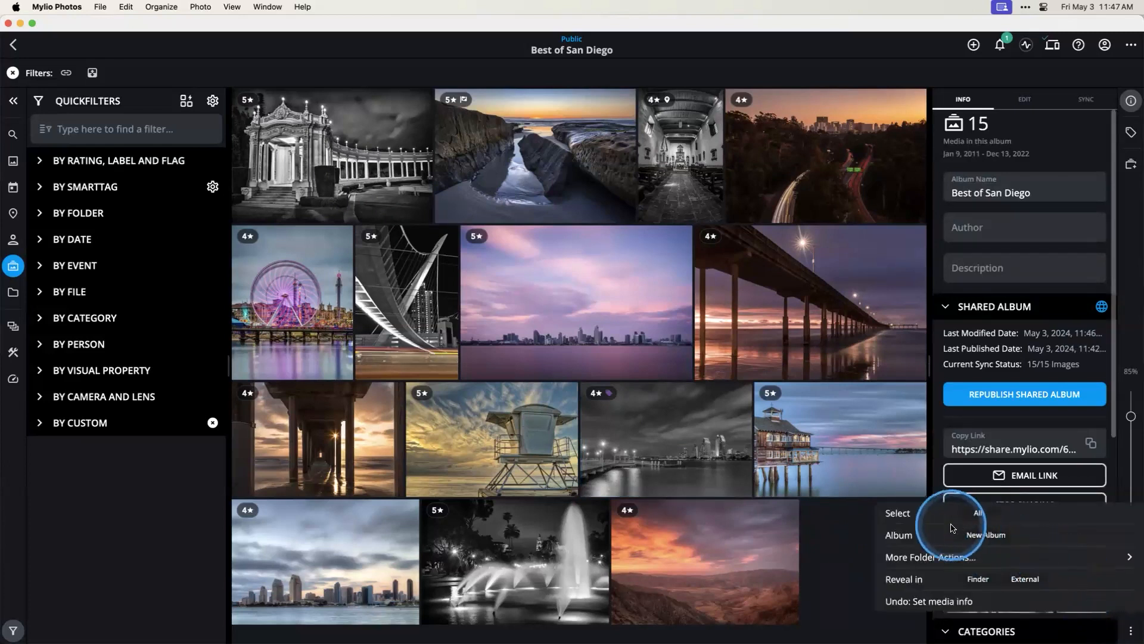
click(855, 554)
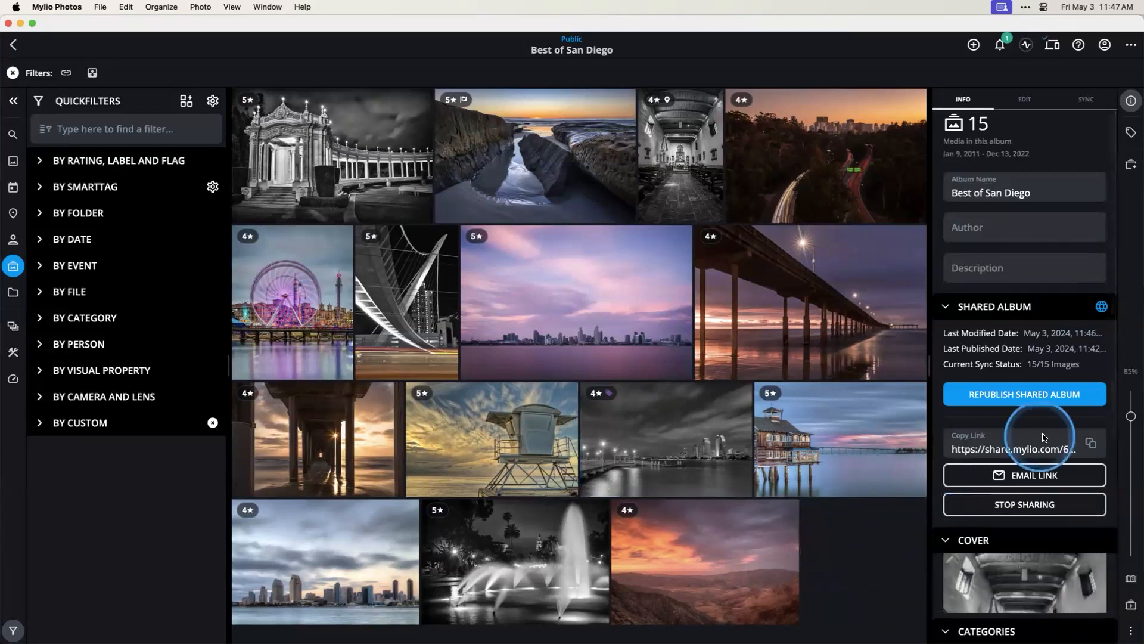
click(994, 396)
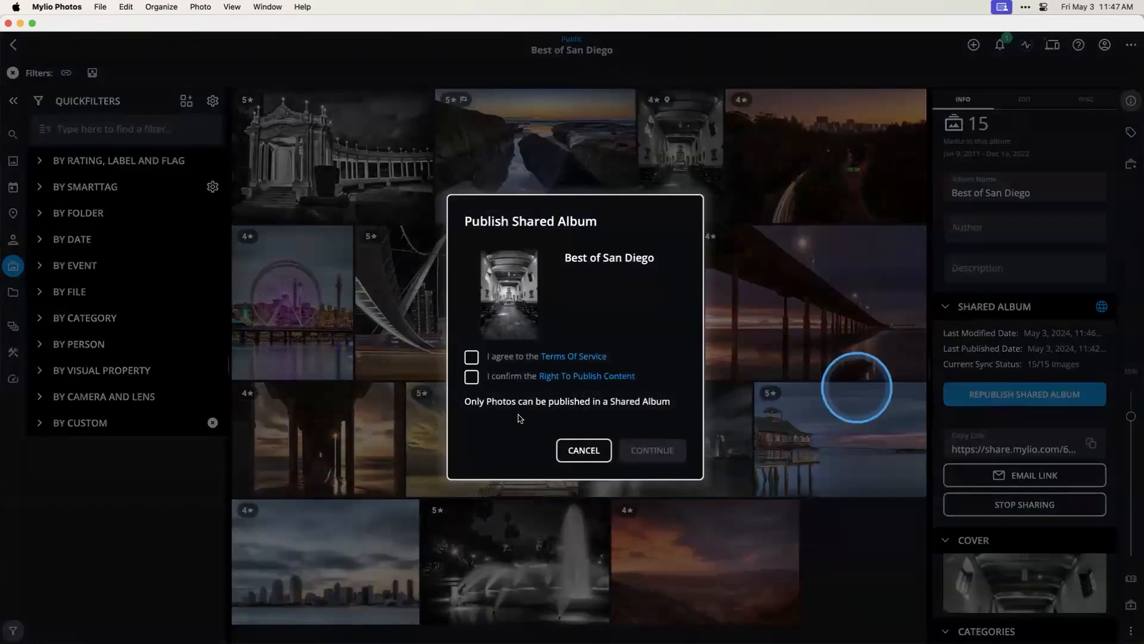
click(469, 357)
click(471, 376)
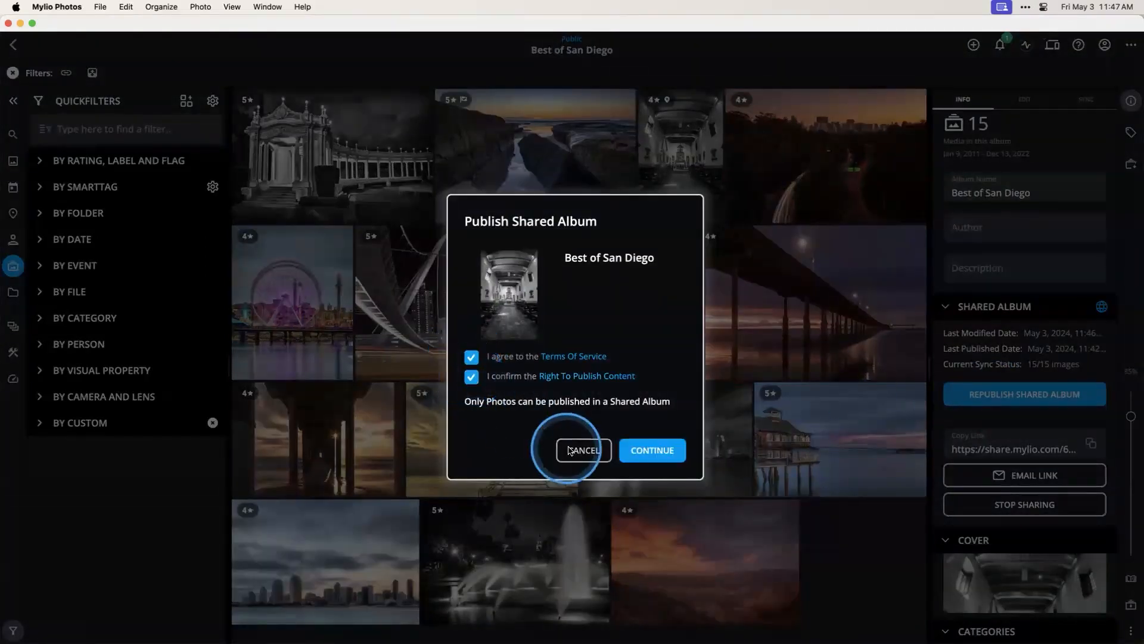
click(653, 450)
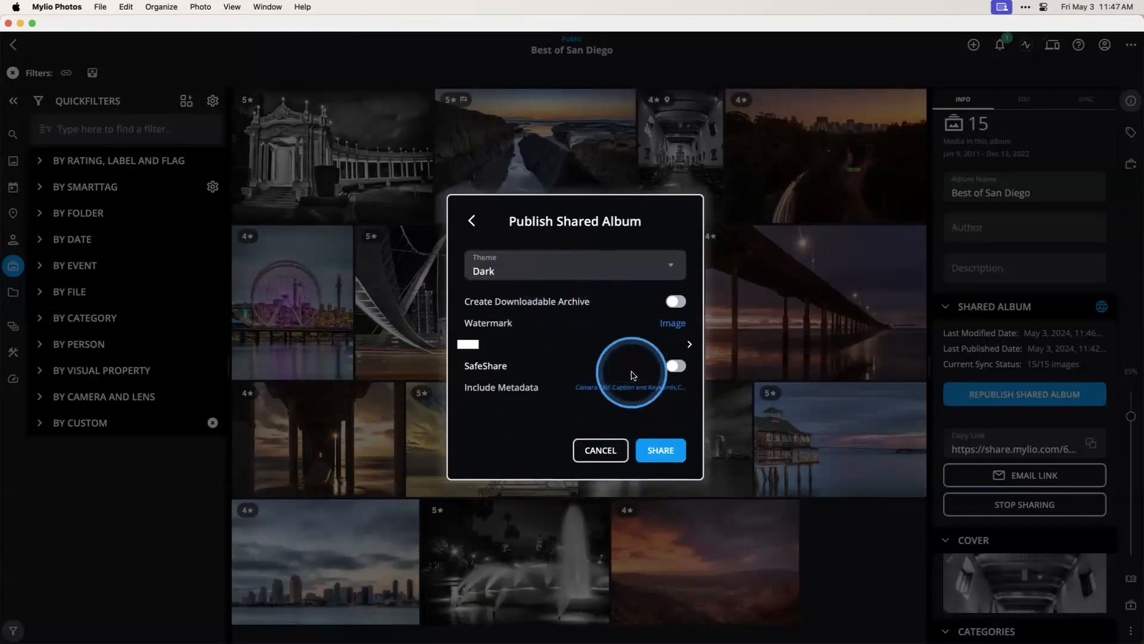
click(661, 450)
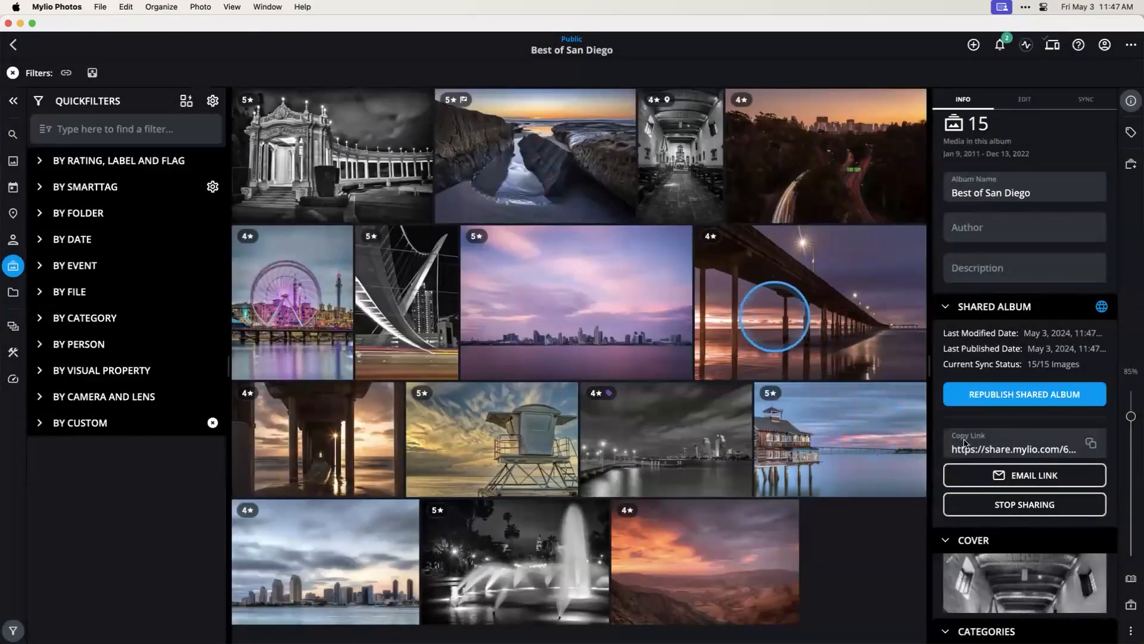
Open the album's share link in Safari to view the new photo order, and return to Mylio Photos
click(983, 451)
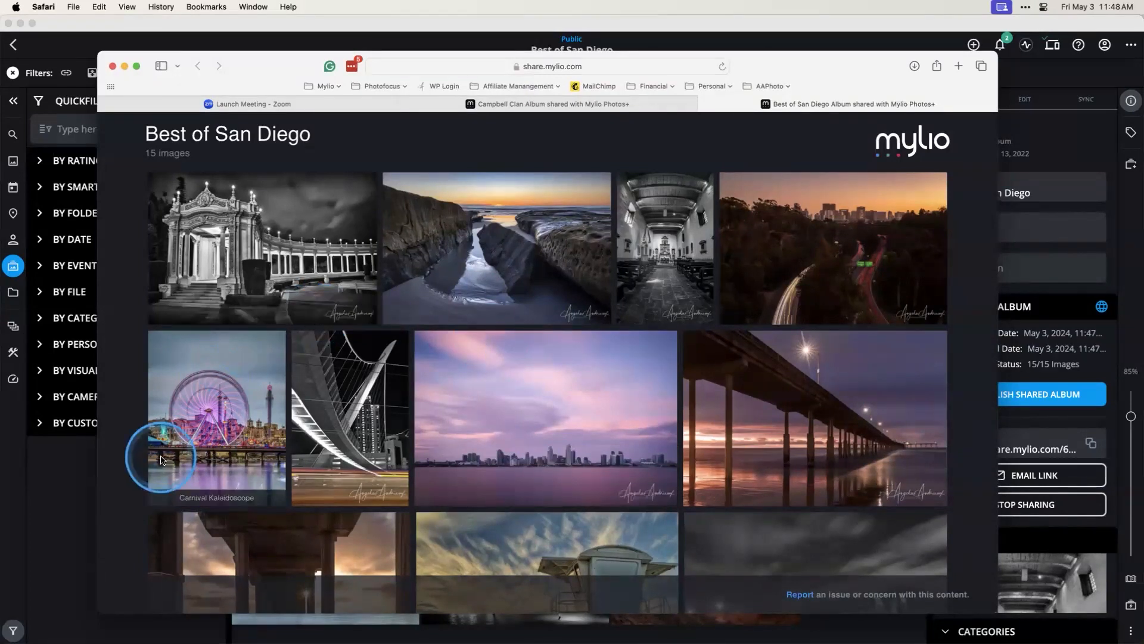
click(80, 468)
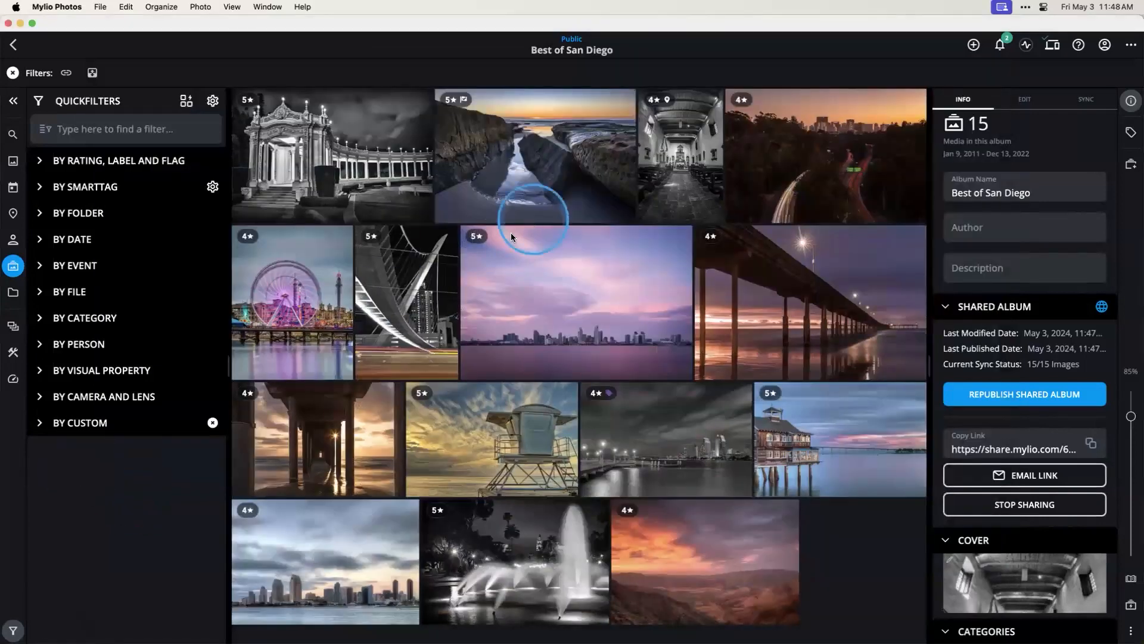
View All Photos, and reopen the Best of San Diego album from QuickShares in the Albums view
click(23, 161)
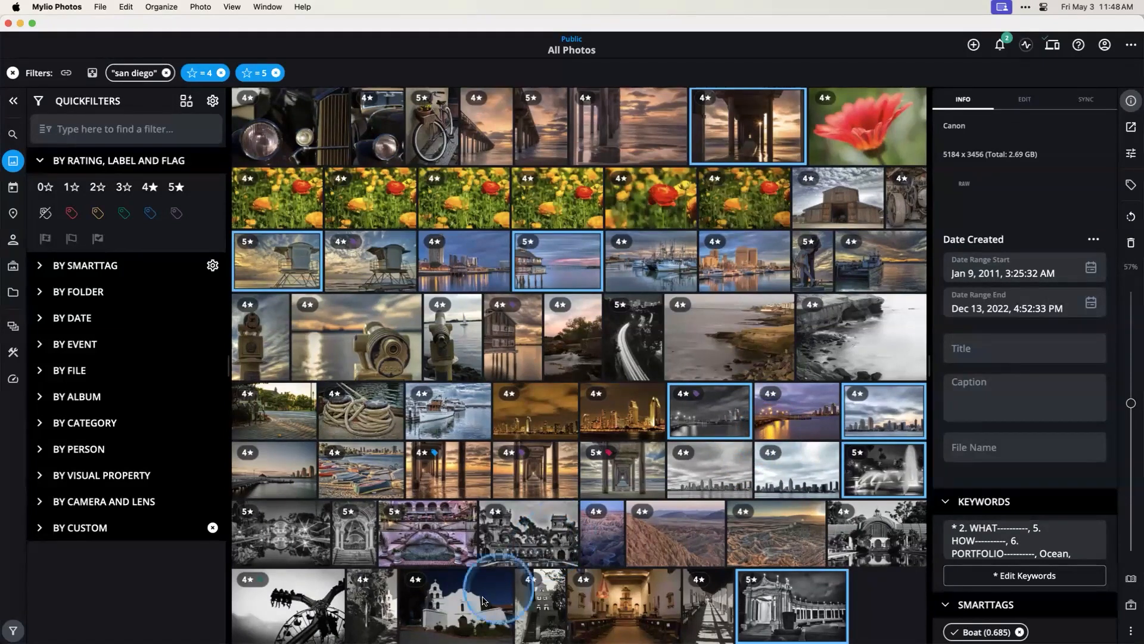
click(14, 268)
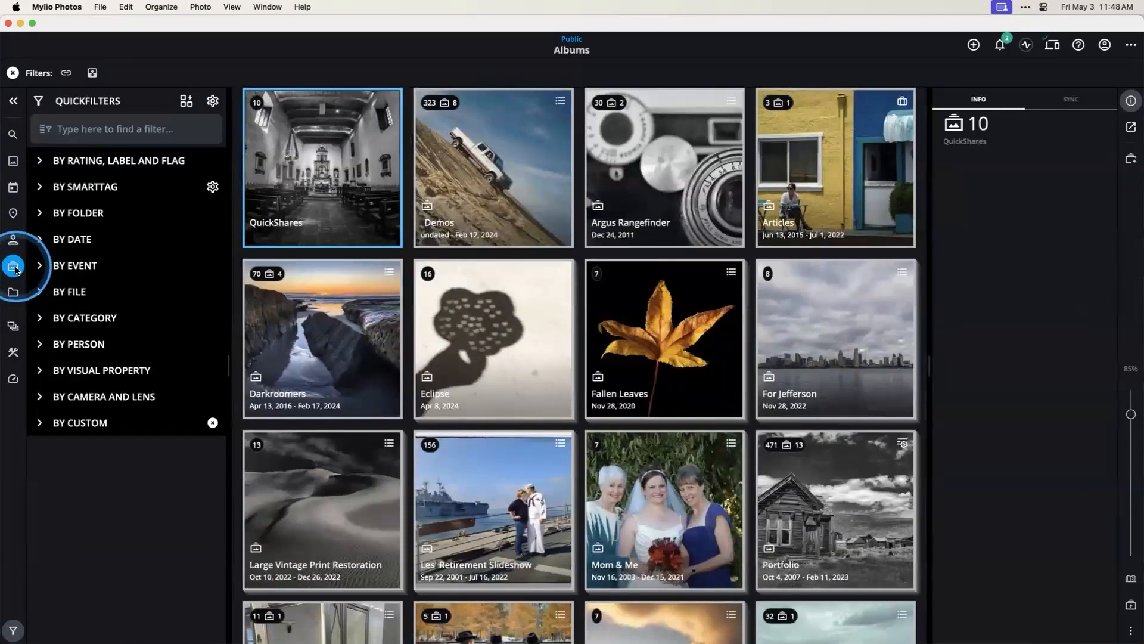
double_click(312, 219)
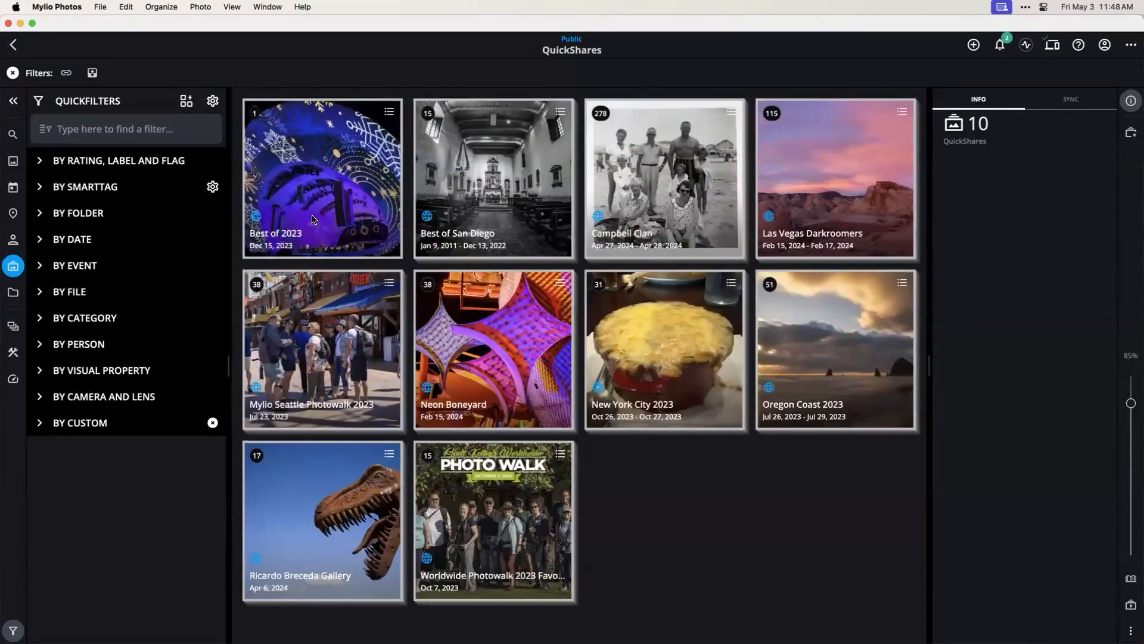
double_click(488, 197)
click(782, 459)
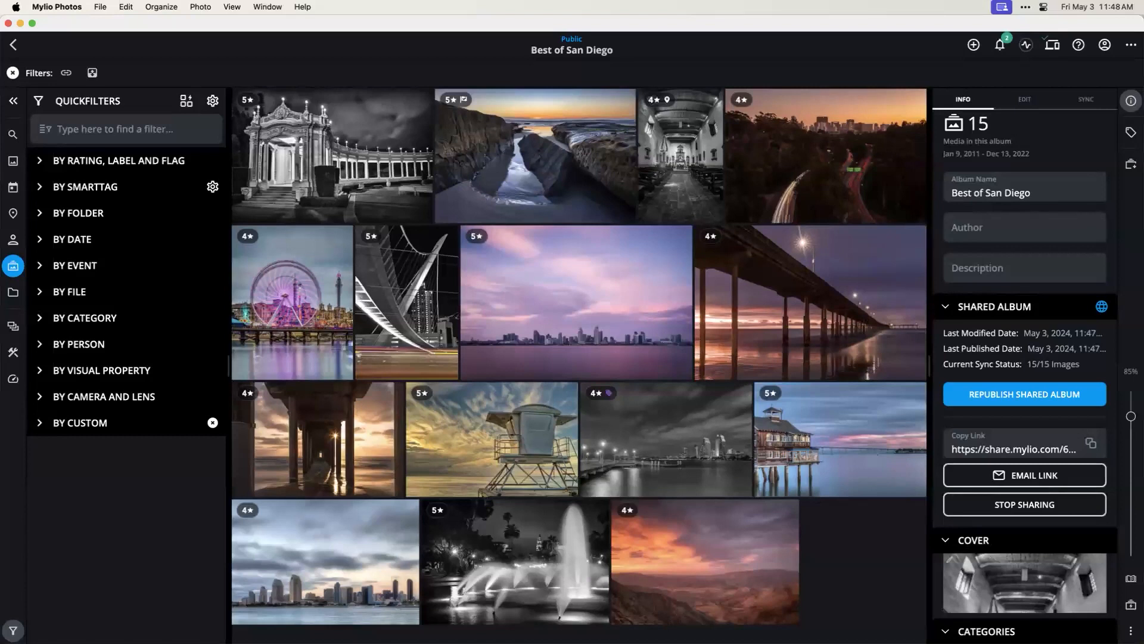
Examine the keywords of the pink sunset skyline photo and the pier cafe photo, and reselect the skyline photo
click(607, 324)
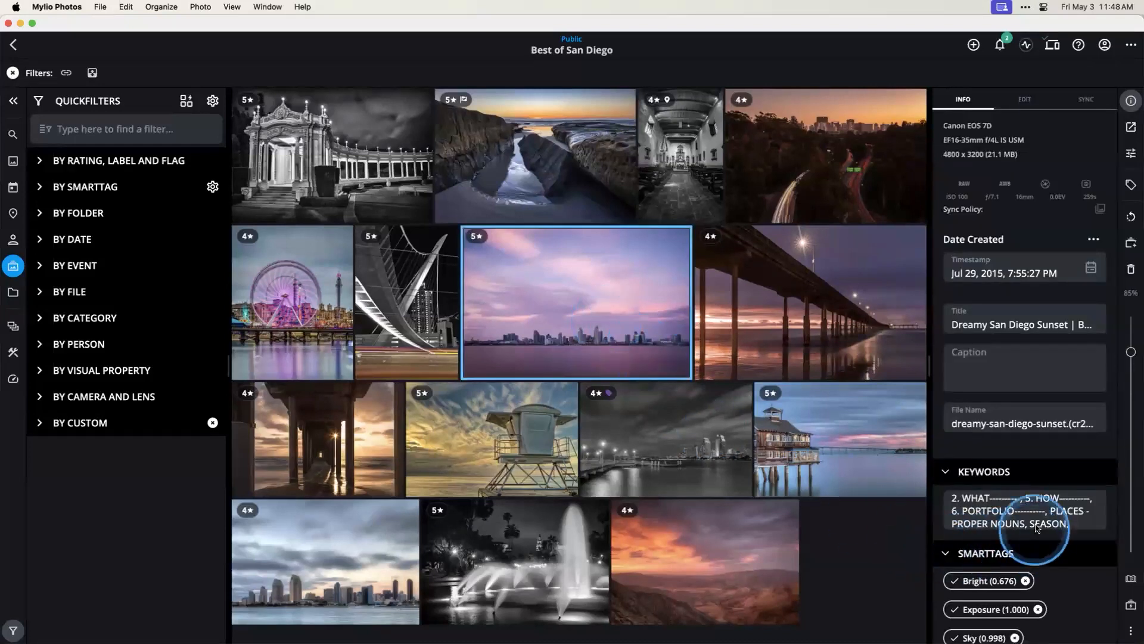
click(1006, 512)
key(super+a)
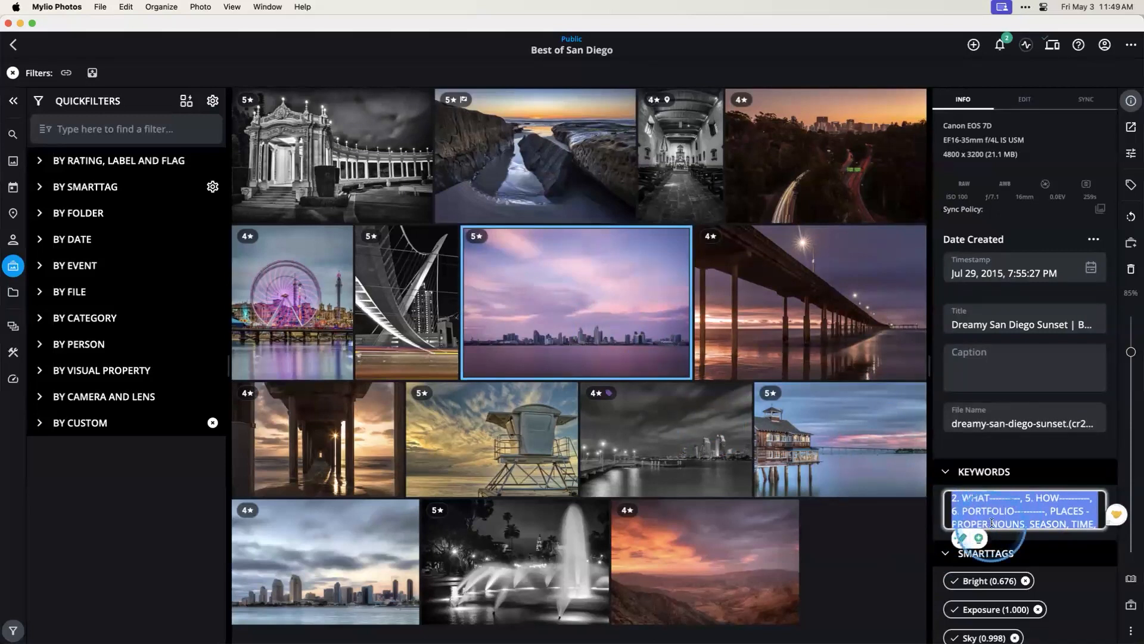
click(842, 451)
click(967, 480)
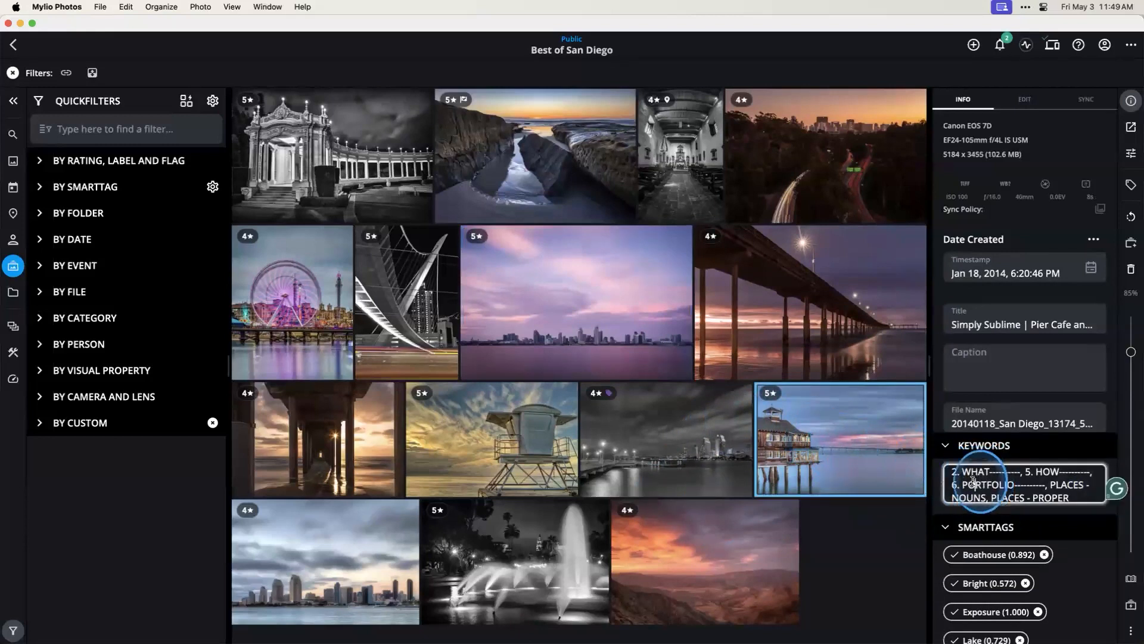
double_click(971, 481)
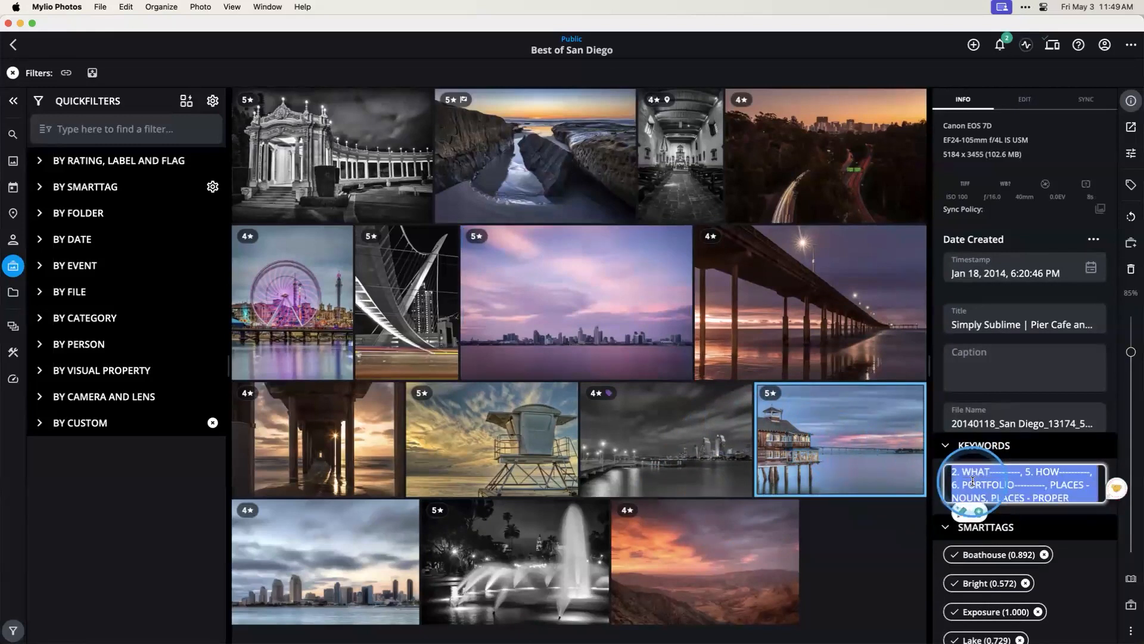
click(546, 362)
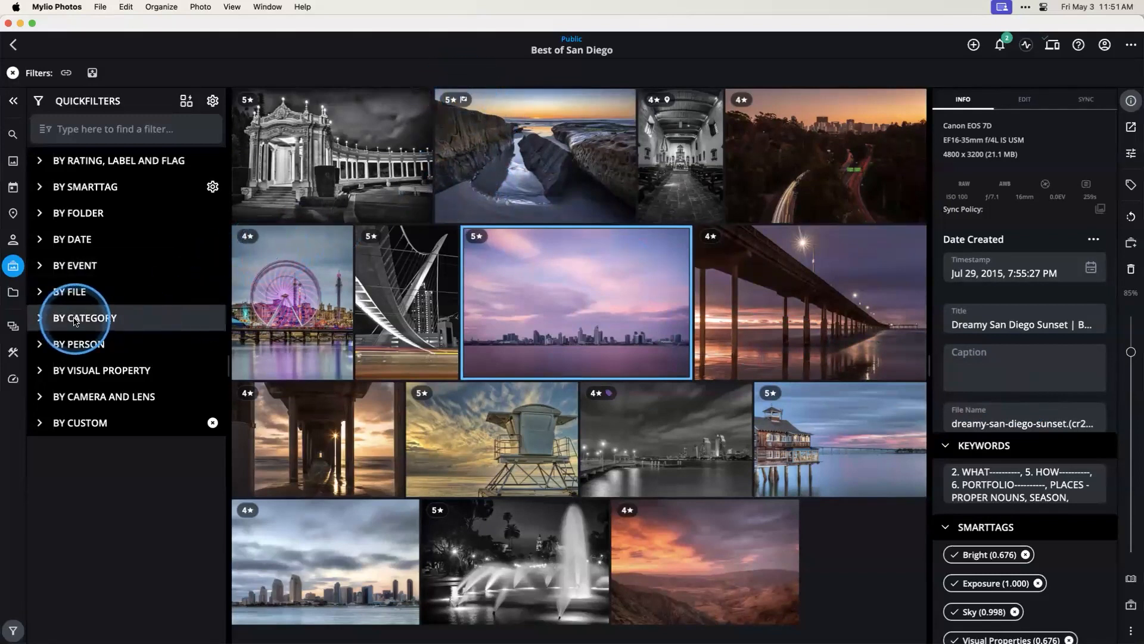
Open the Dashboard and close its Devices section to get back to the main list
click(13, 380)
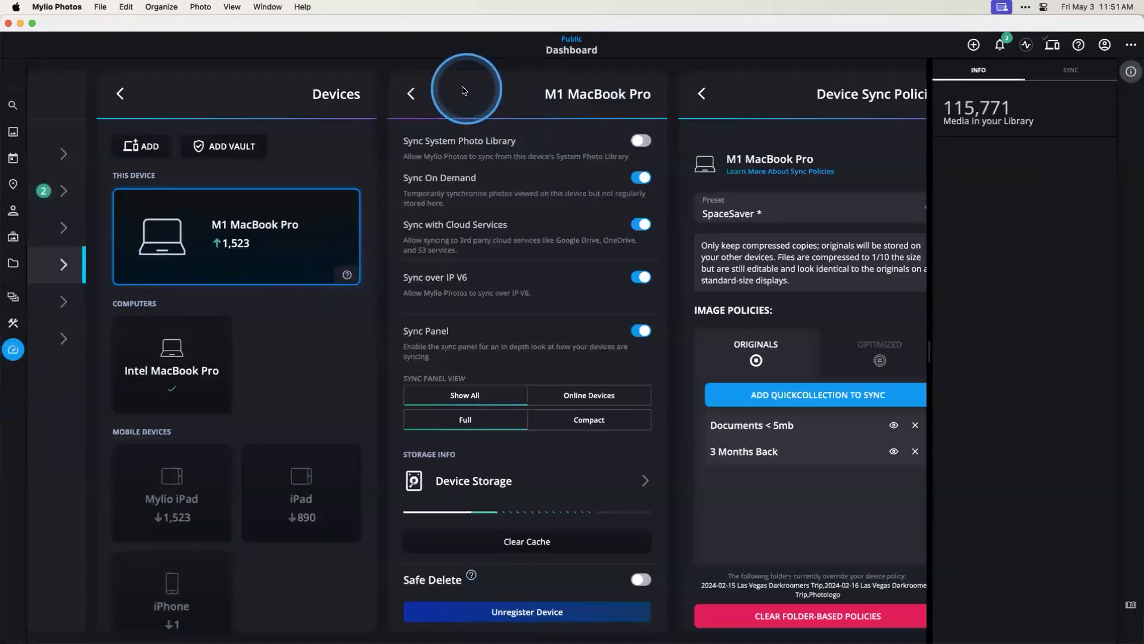
scroll(409, 91, left, 5)
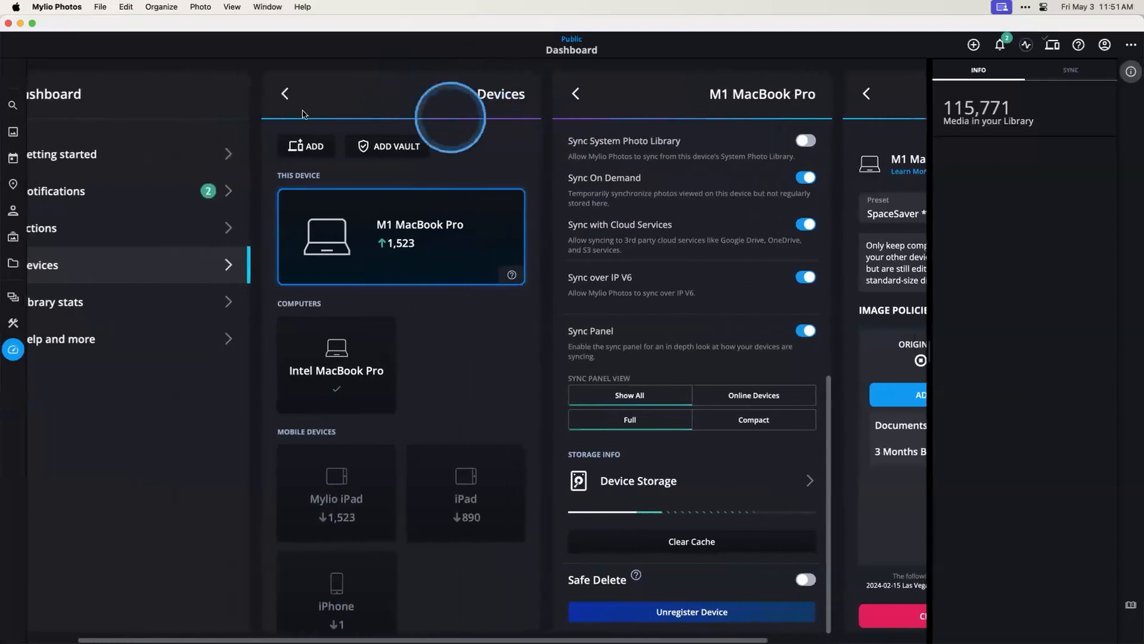
click(345, 93)
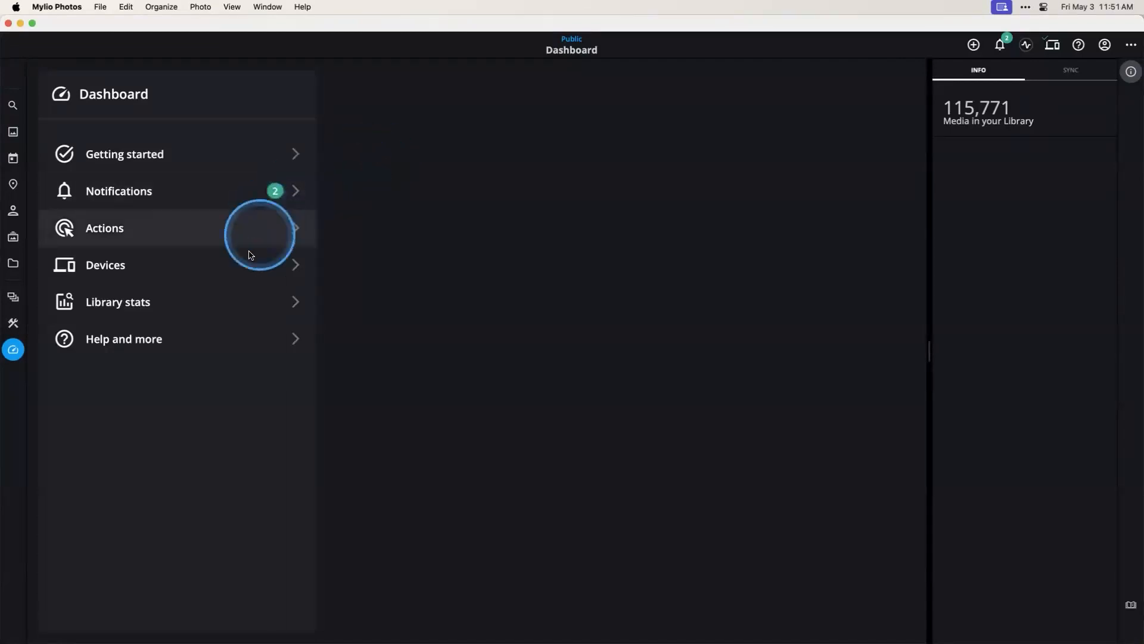
View the keyword list in Library stats, show the photos with the PASTIMES & ENTERTAINMENT keyword, and return to the Dashboard
click(189, 306)
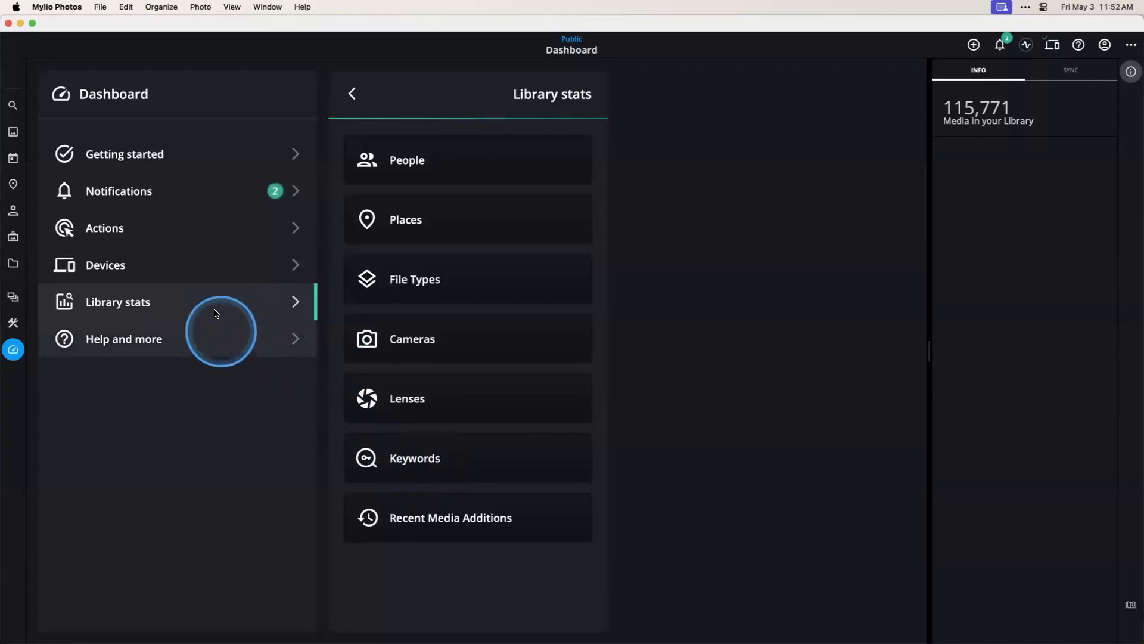
click(410, 461)
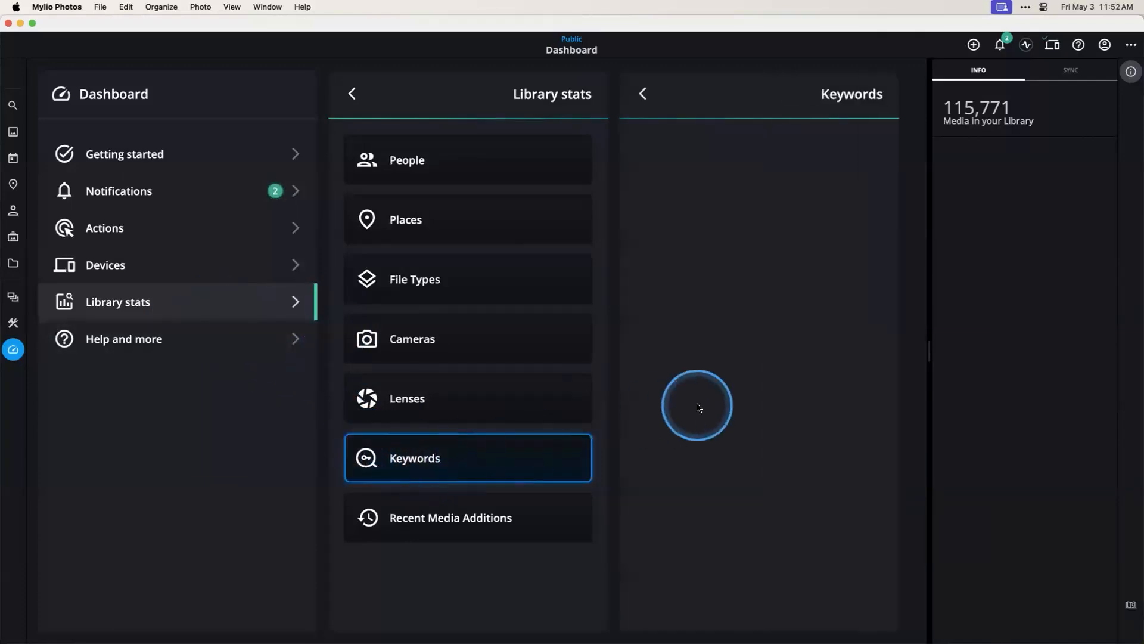
scroll(699, 354, down, 6)
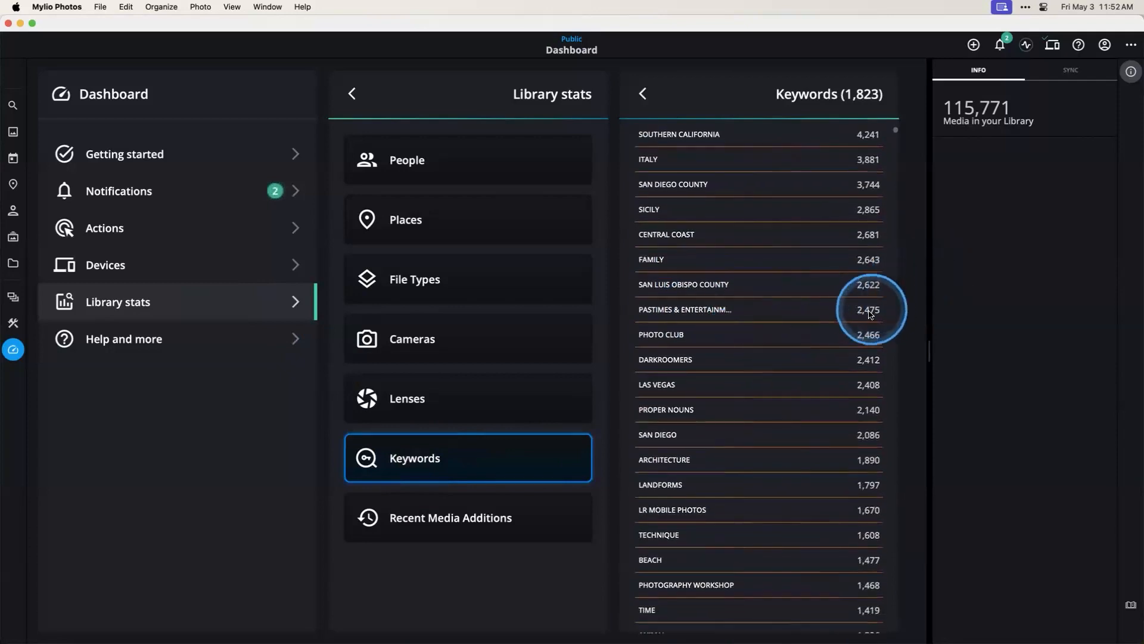
click(870, 313)
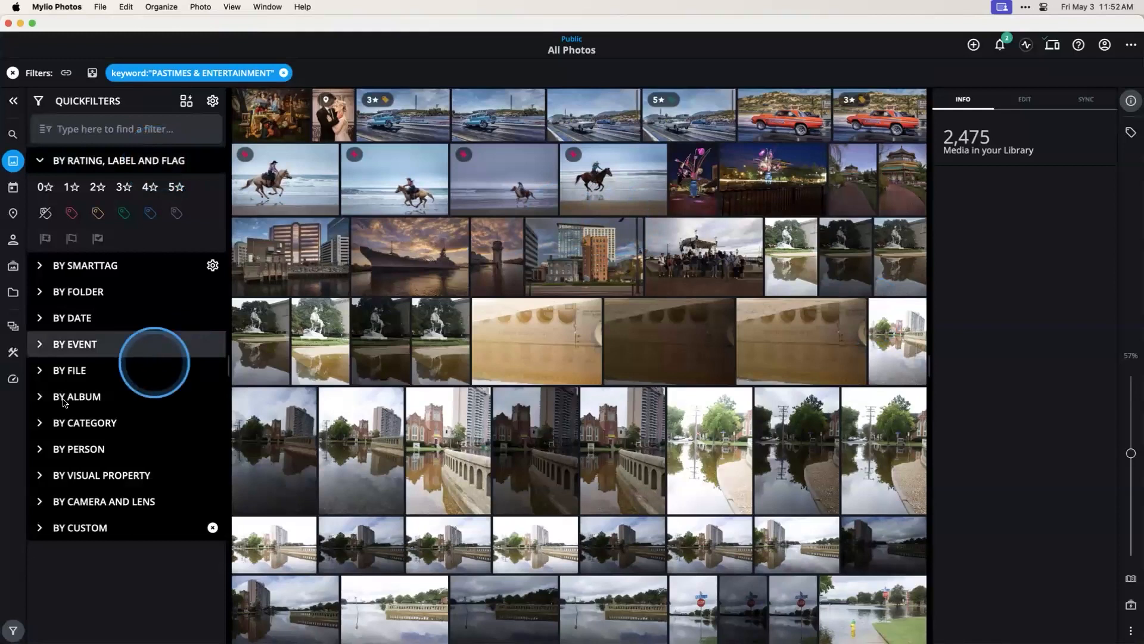
click(14, 379)
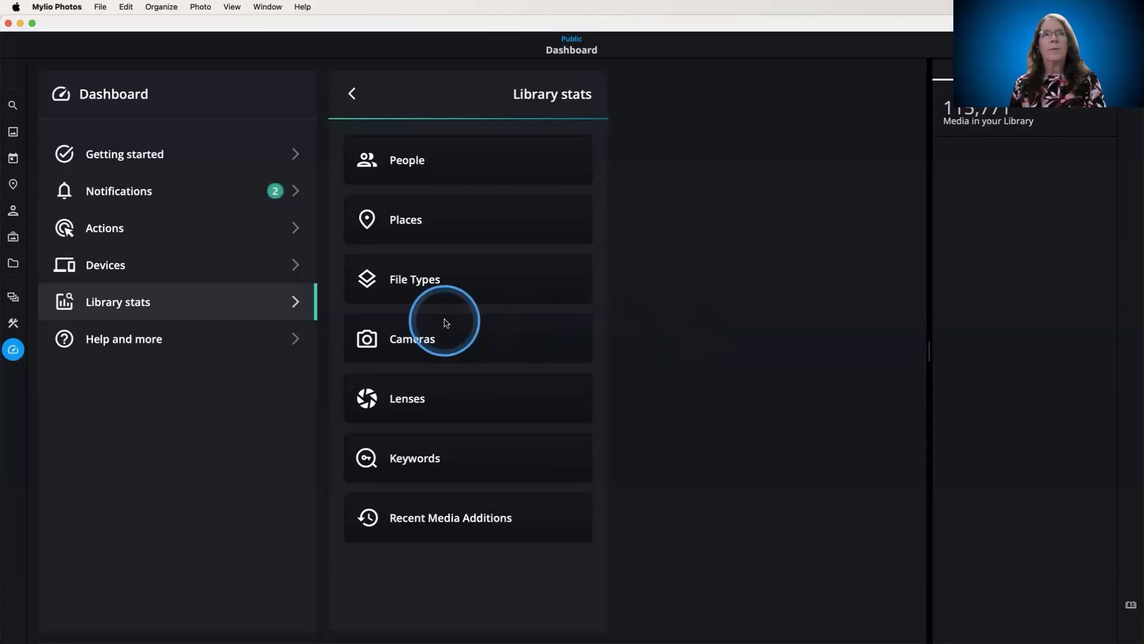
Select the Argus Rangefinder album in the Albums view and display its sharing options
click(21, 241)
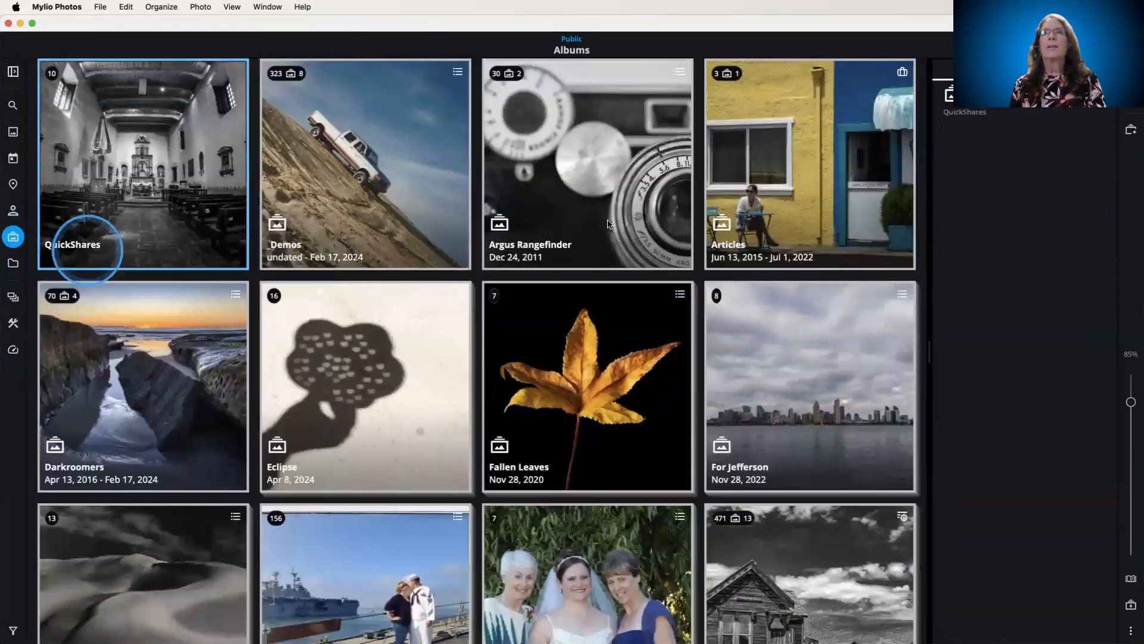
click(611, 212)
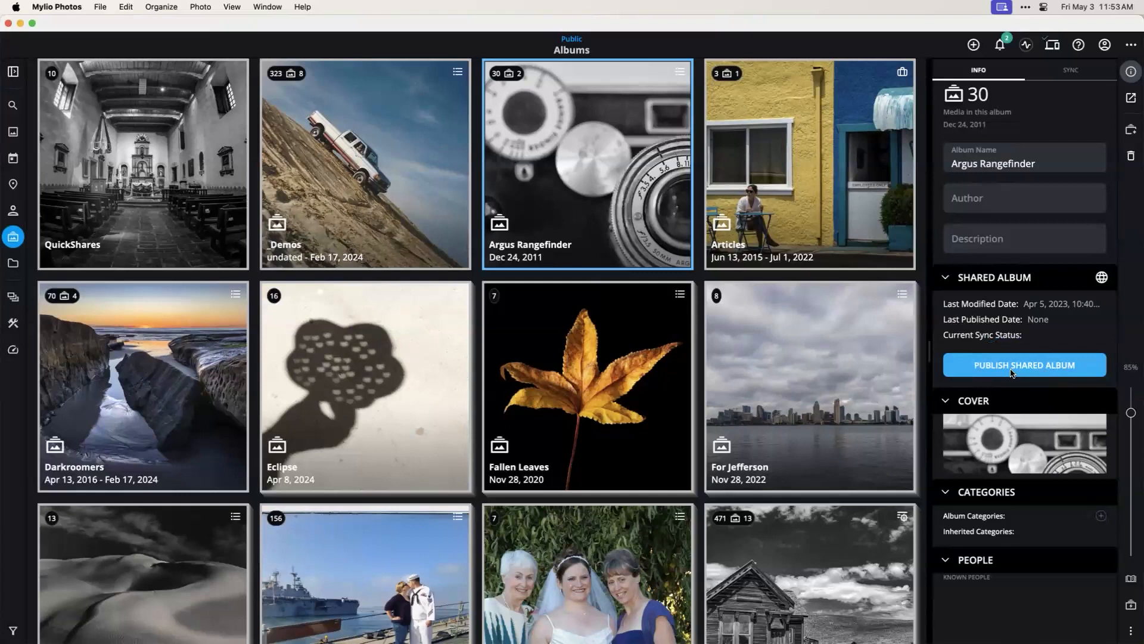
click(1130, 97)
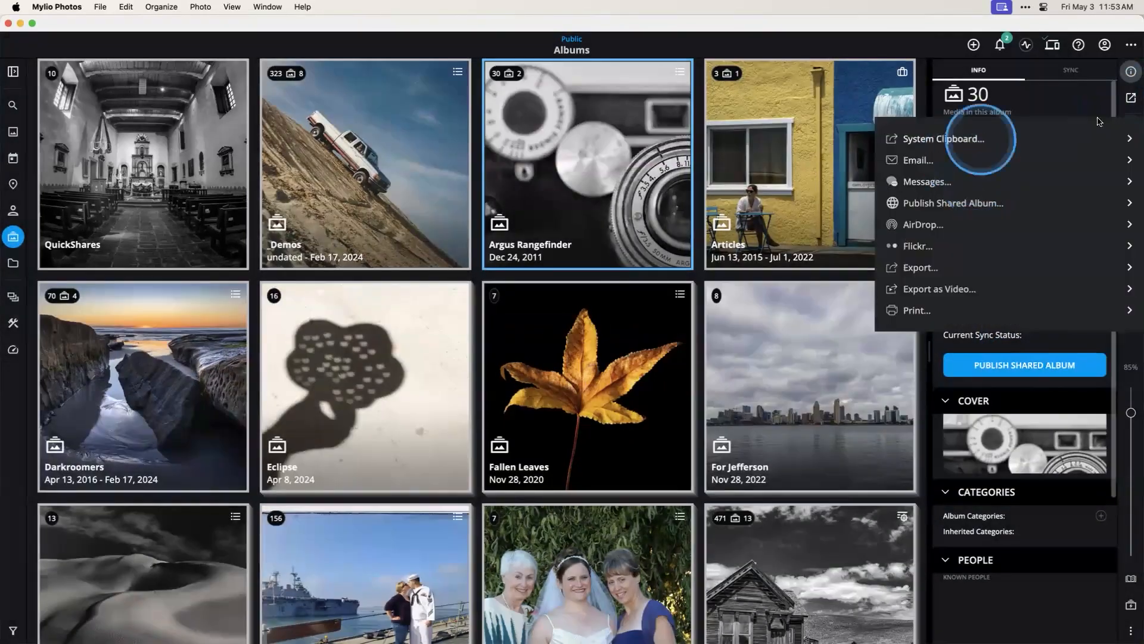
Select the second horse-riding beach photo in All Photos and view its sharing options, pointing out Get Shareable Link
click(9, 136)
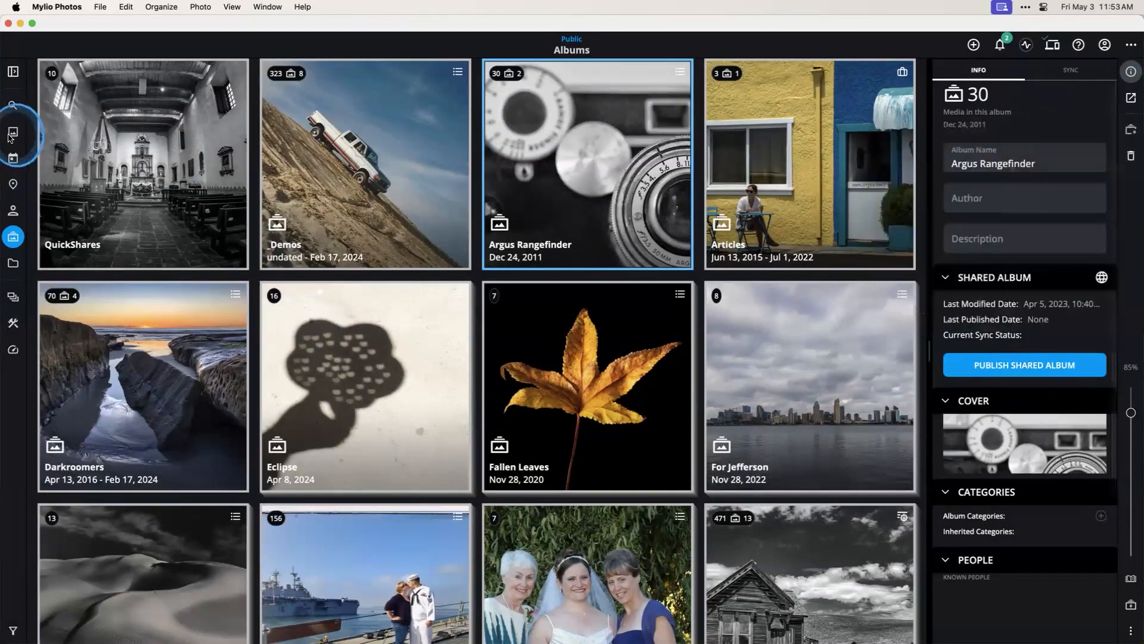
click(411, 190)
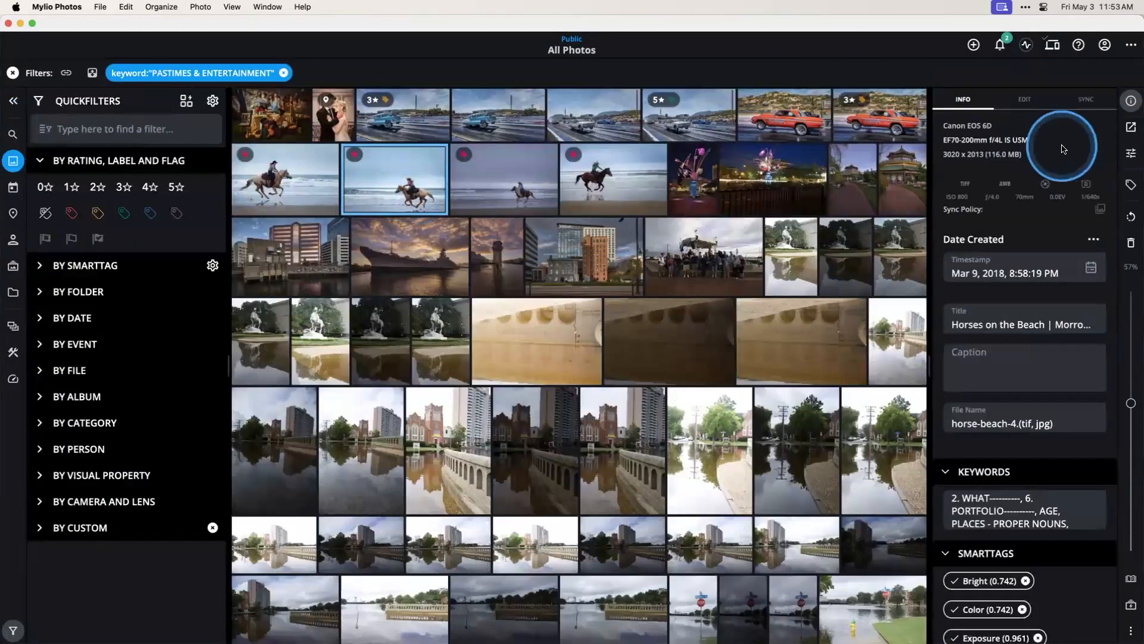
click(1131, 128)
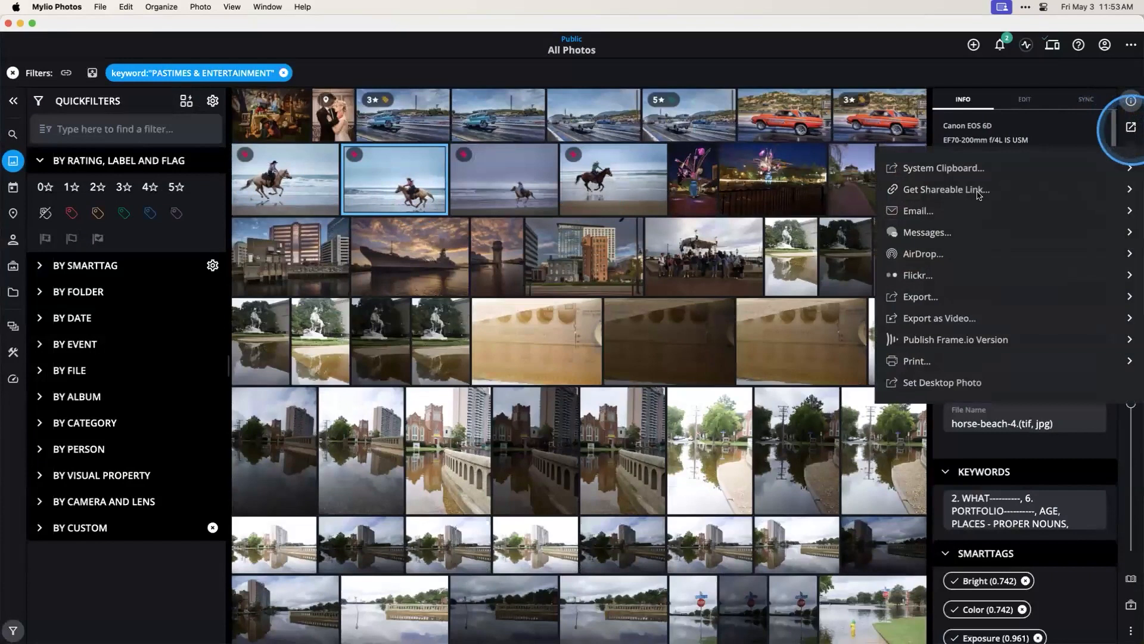
click(978, 195)
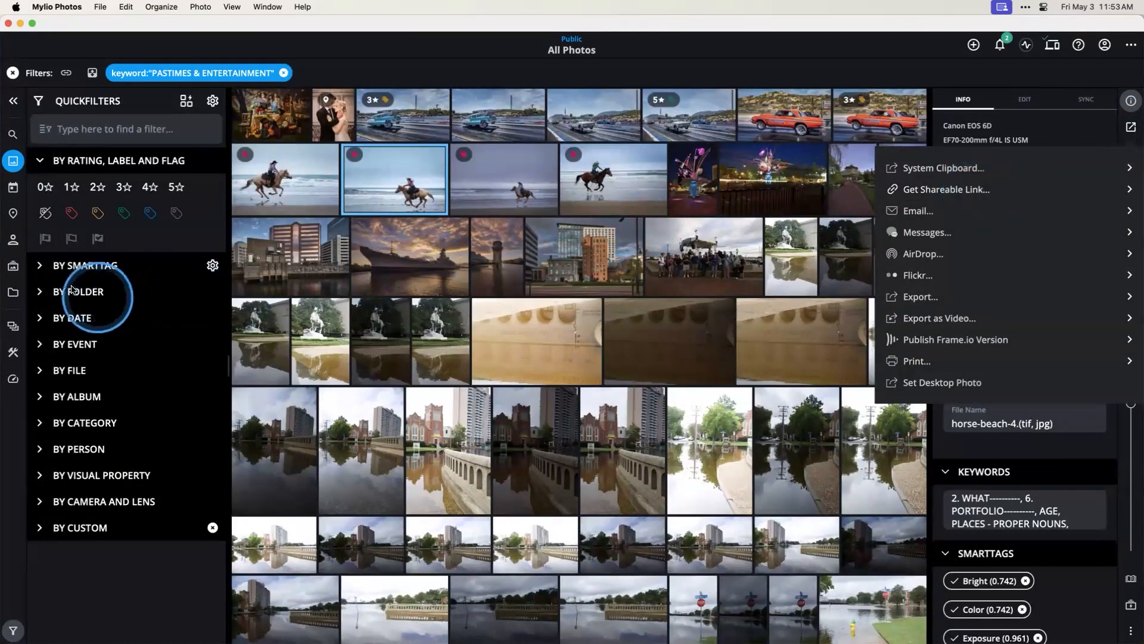
Return to the Albums view and open the Best of San Diego album from QuickShares
click(14, 268)
click(14, 268)
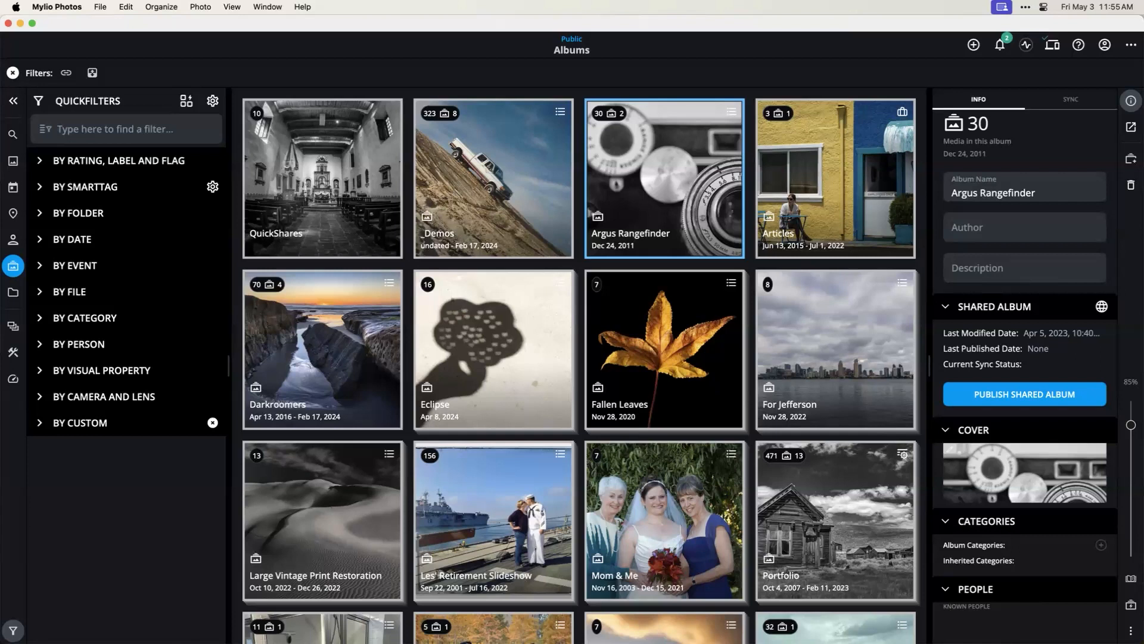
double_click(390, 212)
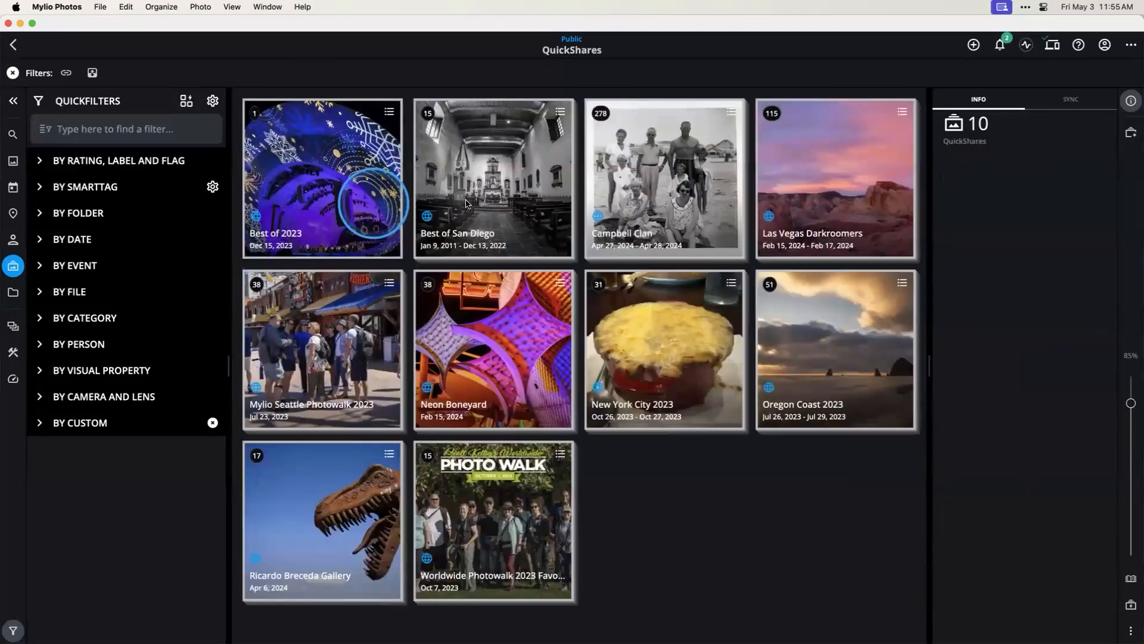
double_click(468, 200)
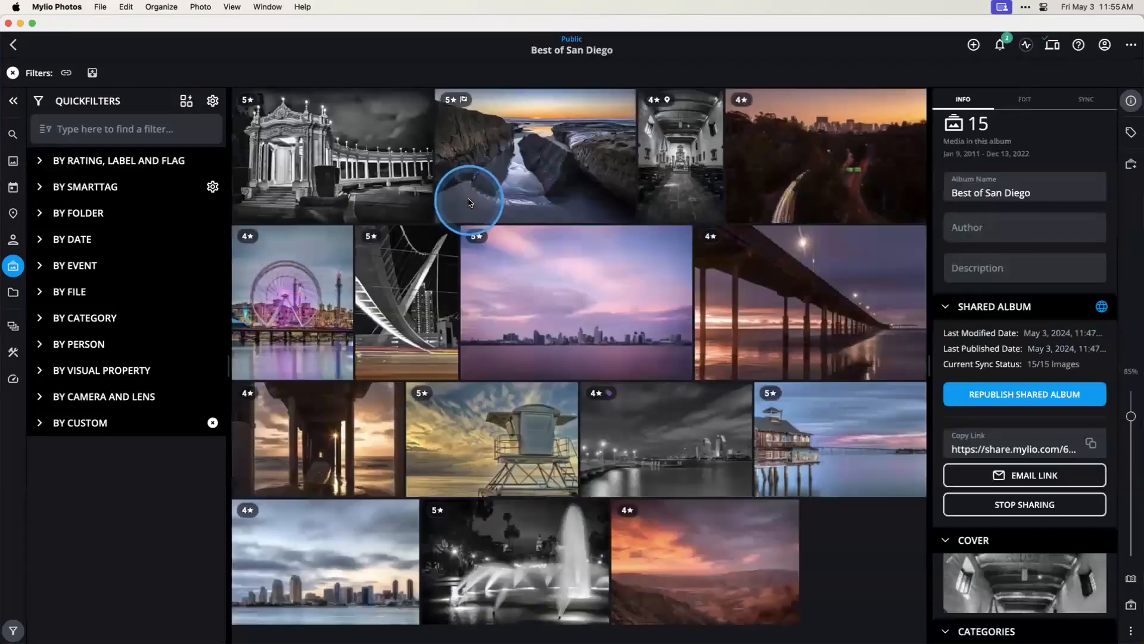
Examine the metadata of the black-and-white pavilion photo and the tidepool sunset photo, and widen the photo information area
click(343, 195)
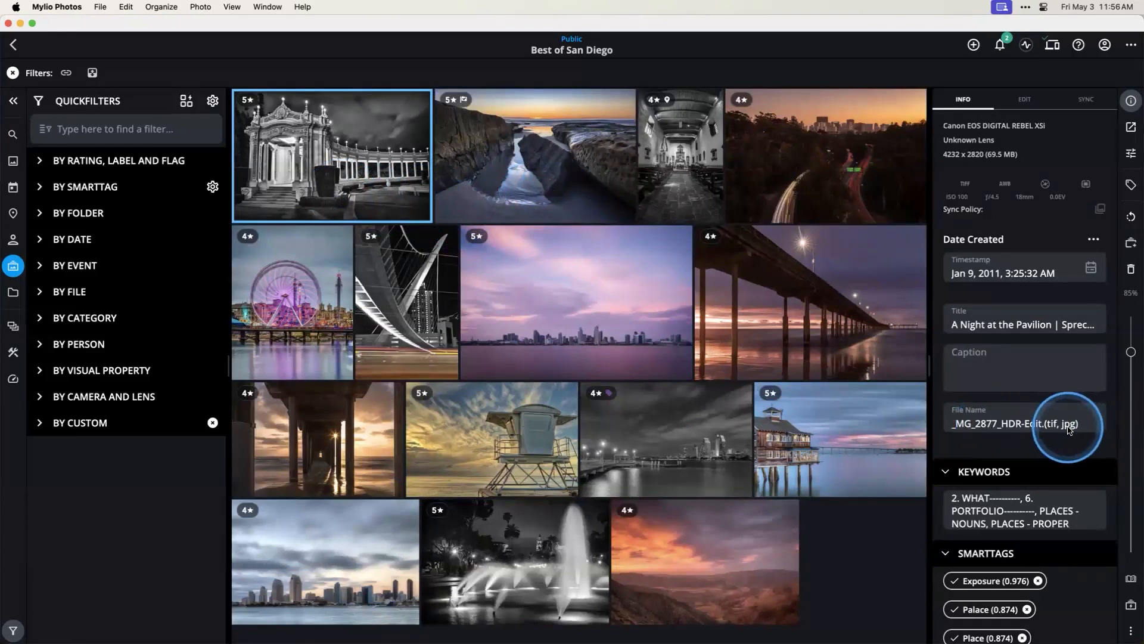
click(568, 202)
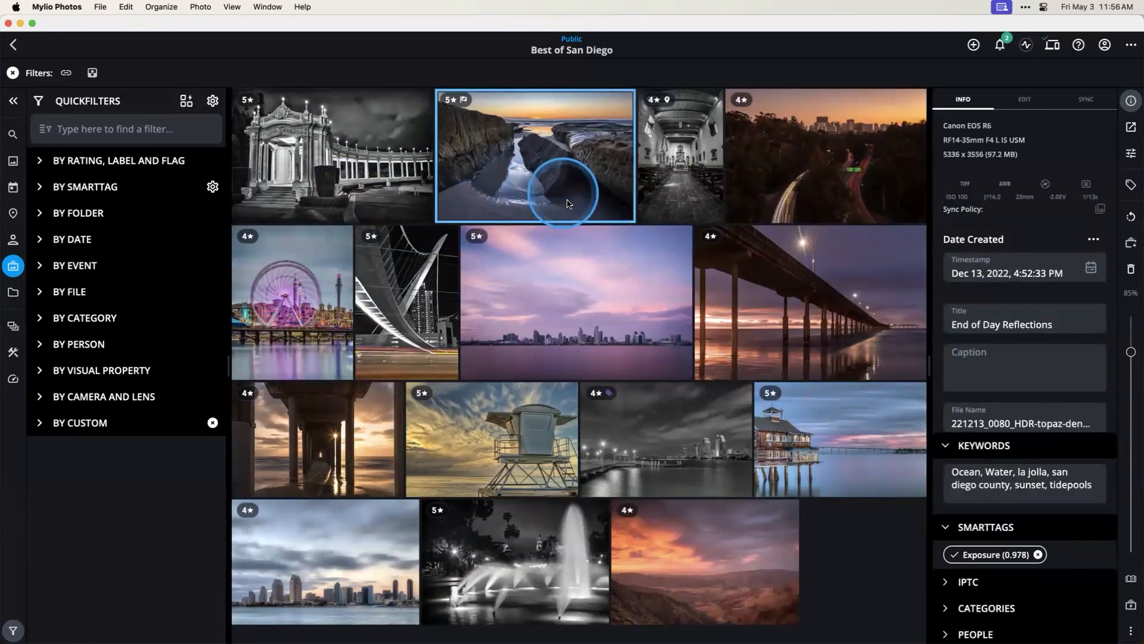
click(1019, 422)
click(964, 394)
drag(932, 397, 817, 400)
Examine the titles and keywords of the mission interior, highway light trails and Ocean Beach pier photos
click(601, 182)
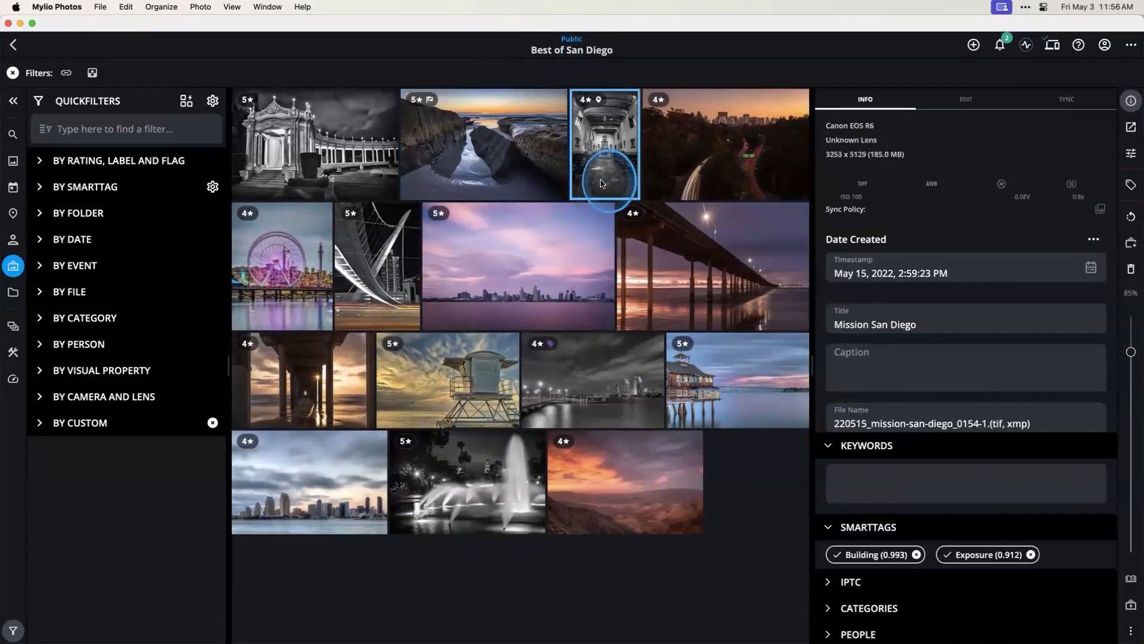
click(711, 185)
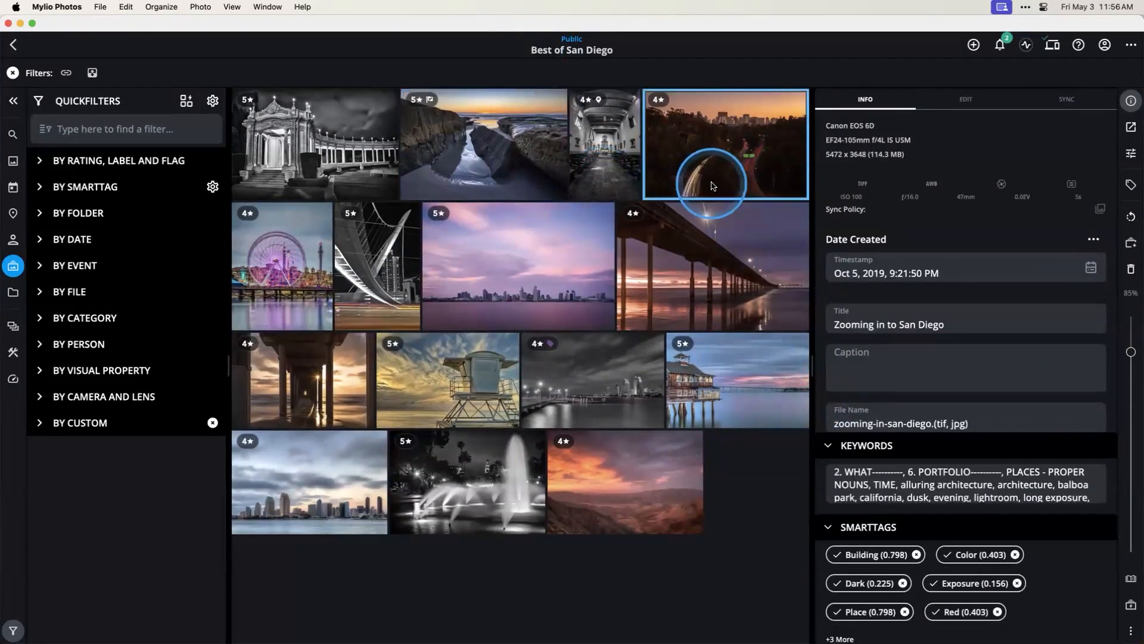
click(700, 306)
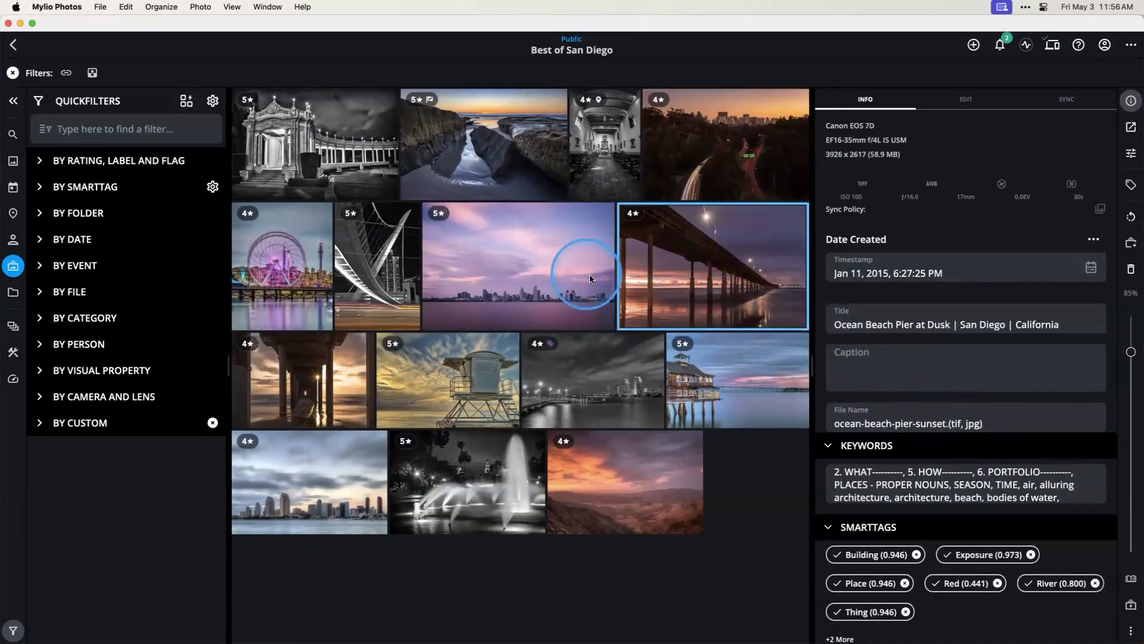